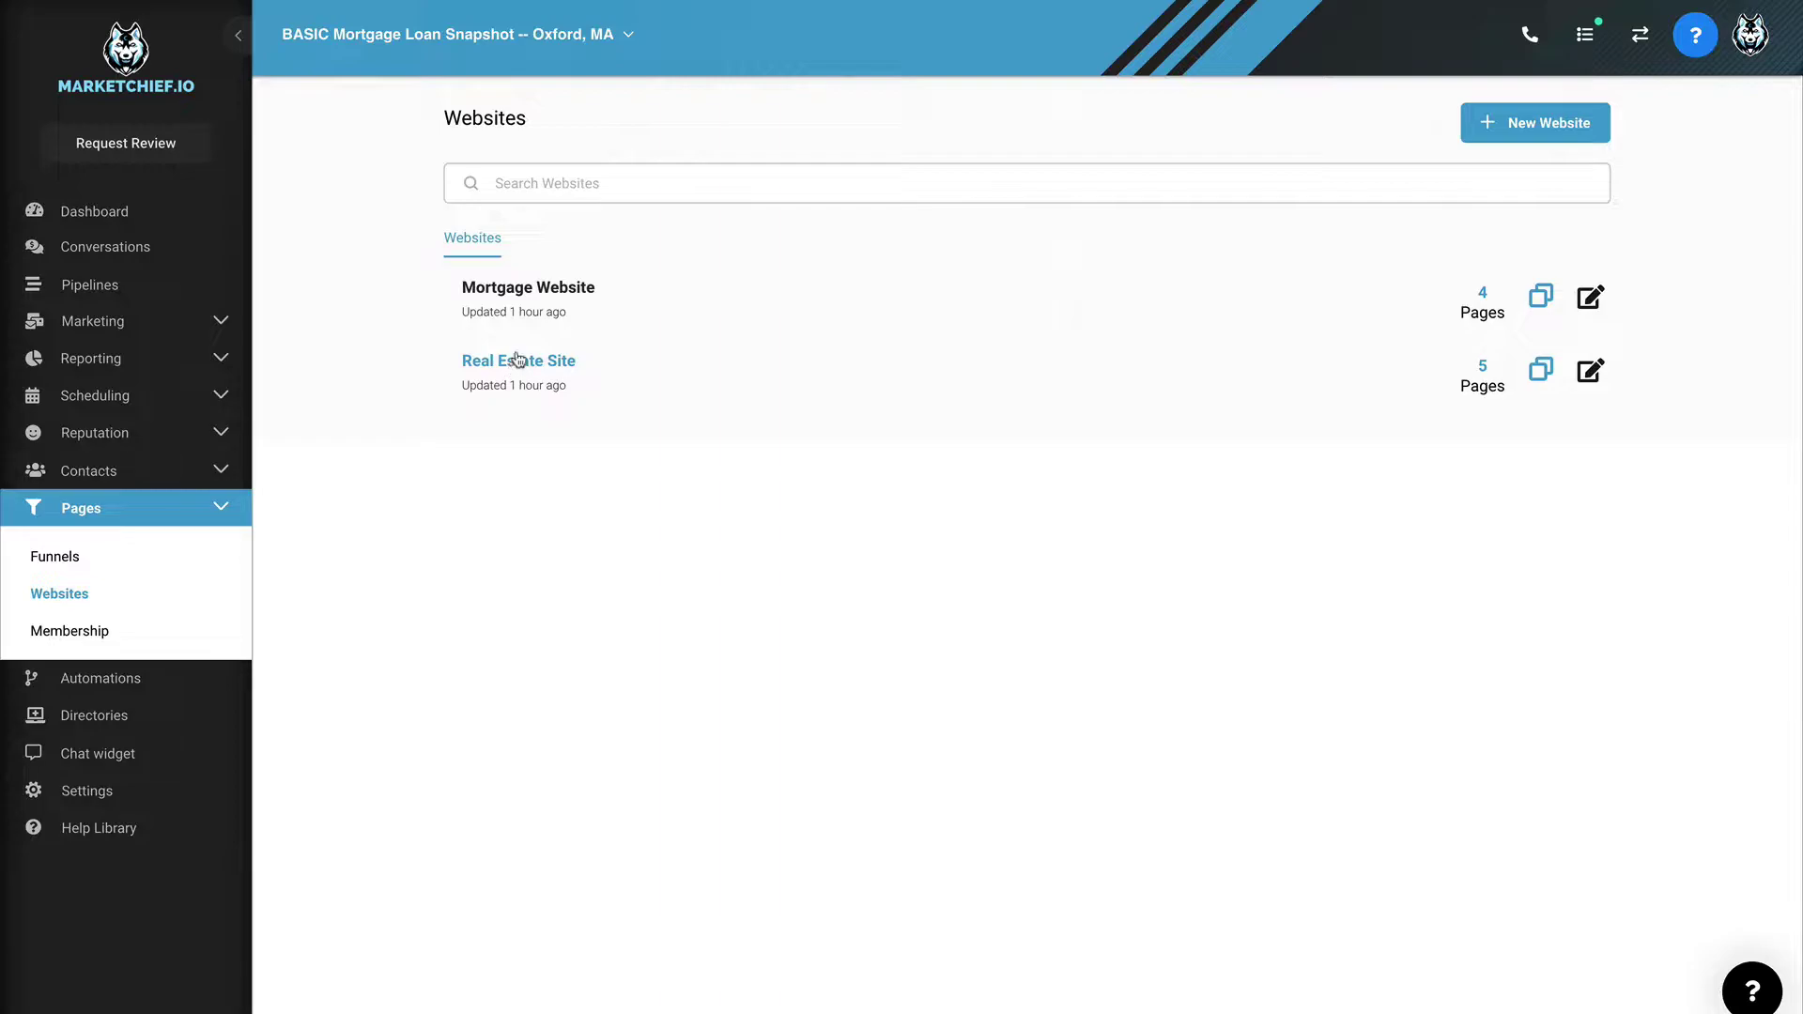
Step: Open the Mortgage Website template's pages to reach its Mortgage Broker home page preview
{"action": "left_click", "coordinate": [536, 291]}
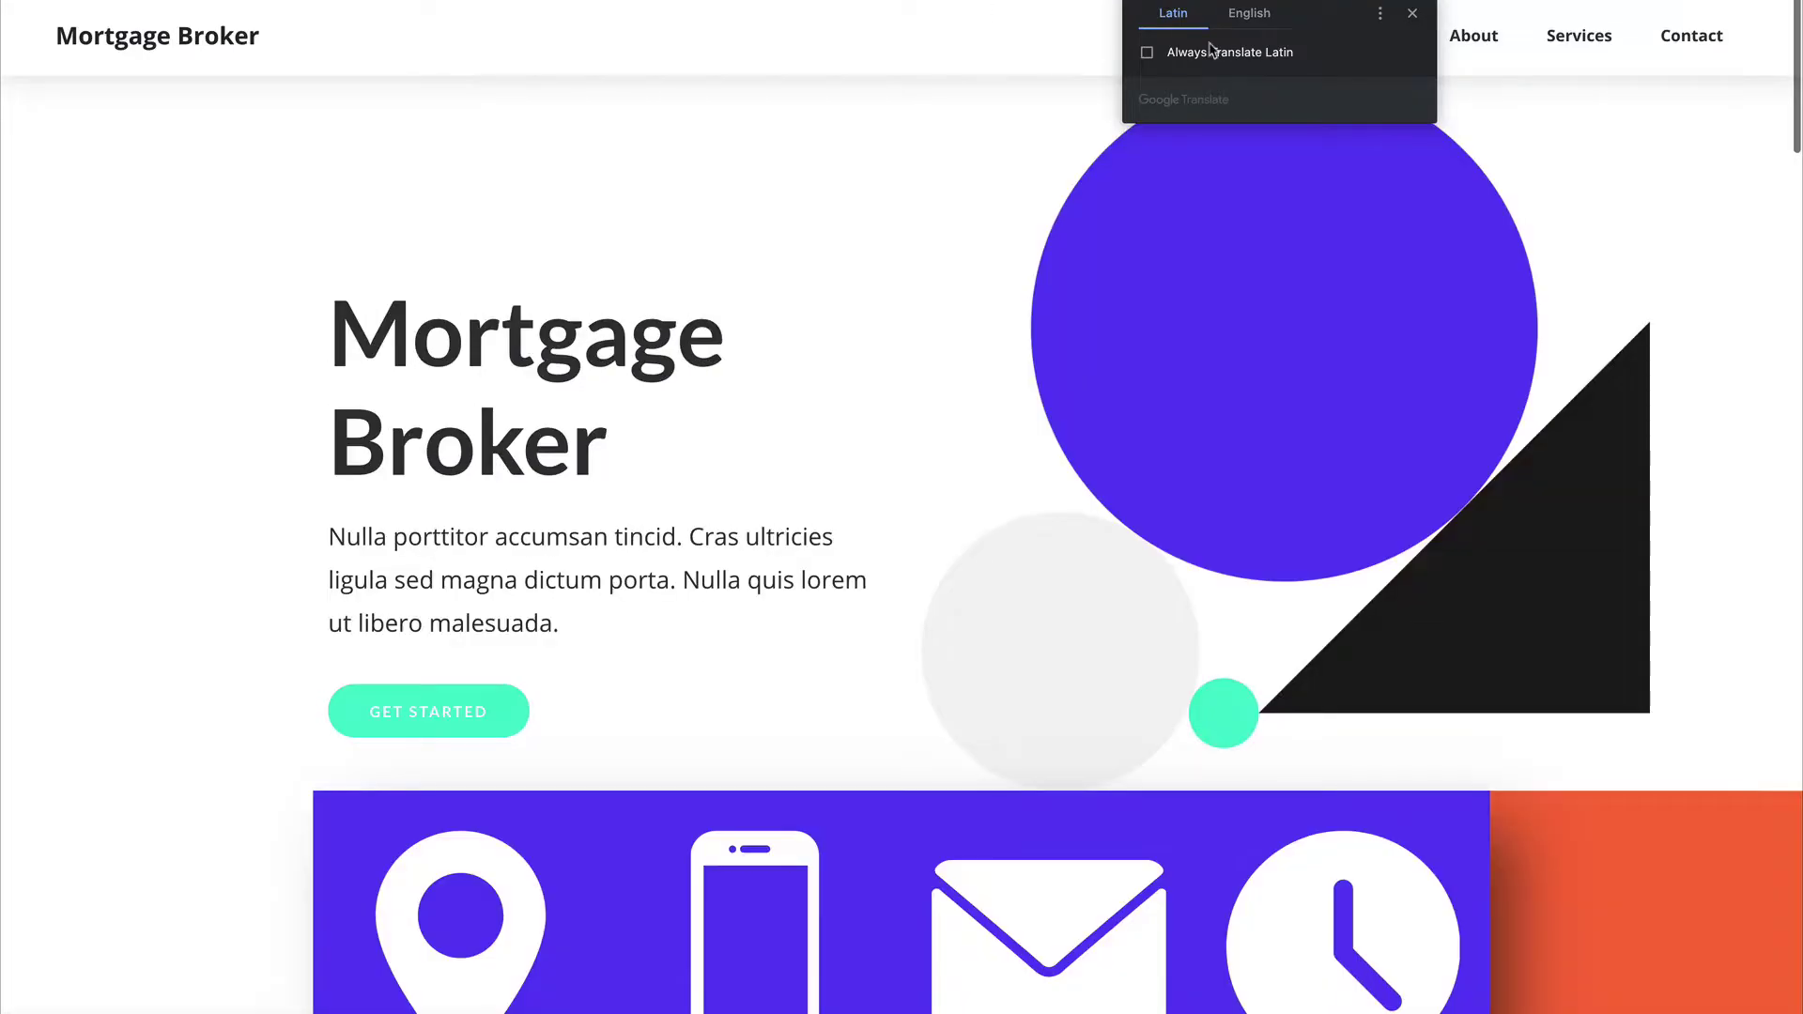
Step: Translate the Mortgage Broker home page into English and scroll down to the footer and back
{"action": "left_click", "coordinate": [1249, 13]}
{"action": "left_click", "coordinate": [1412, 13]}
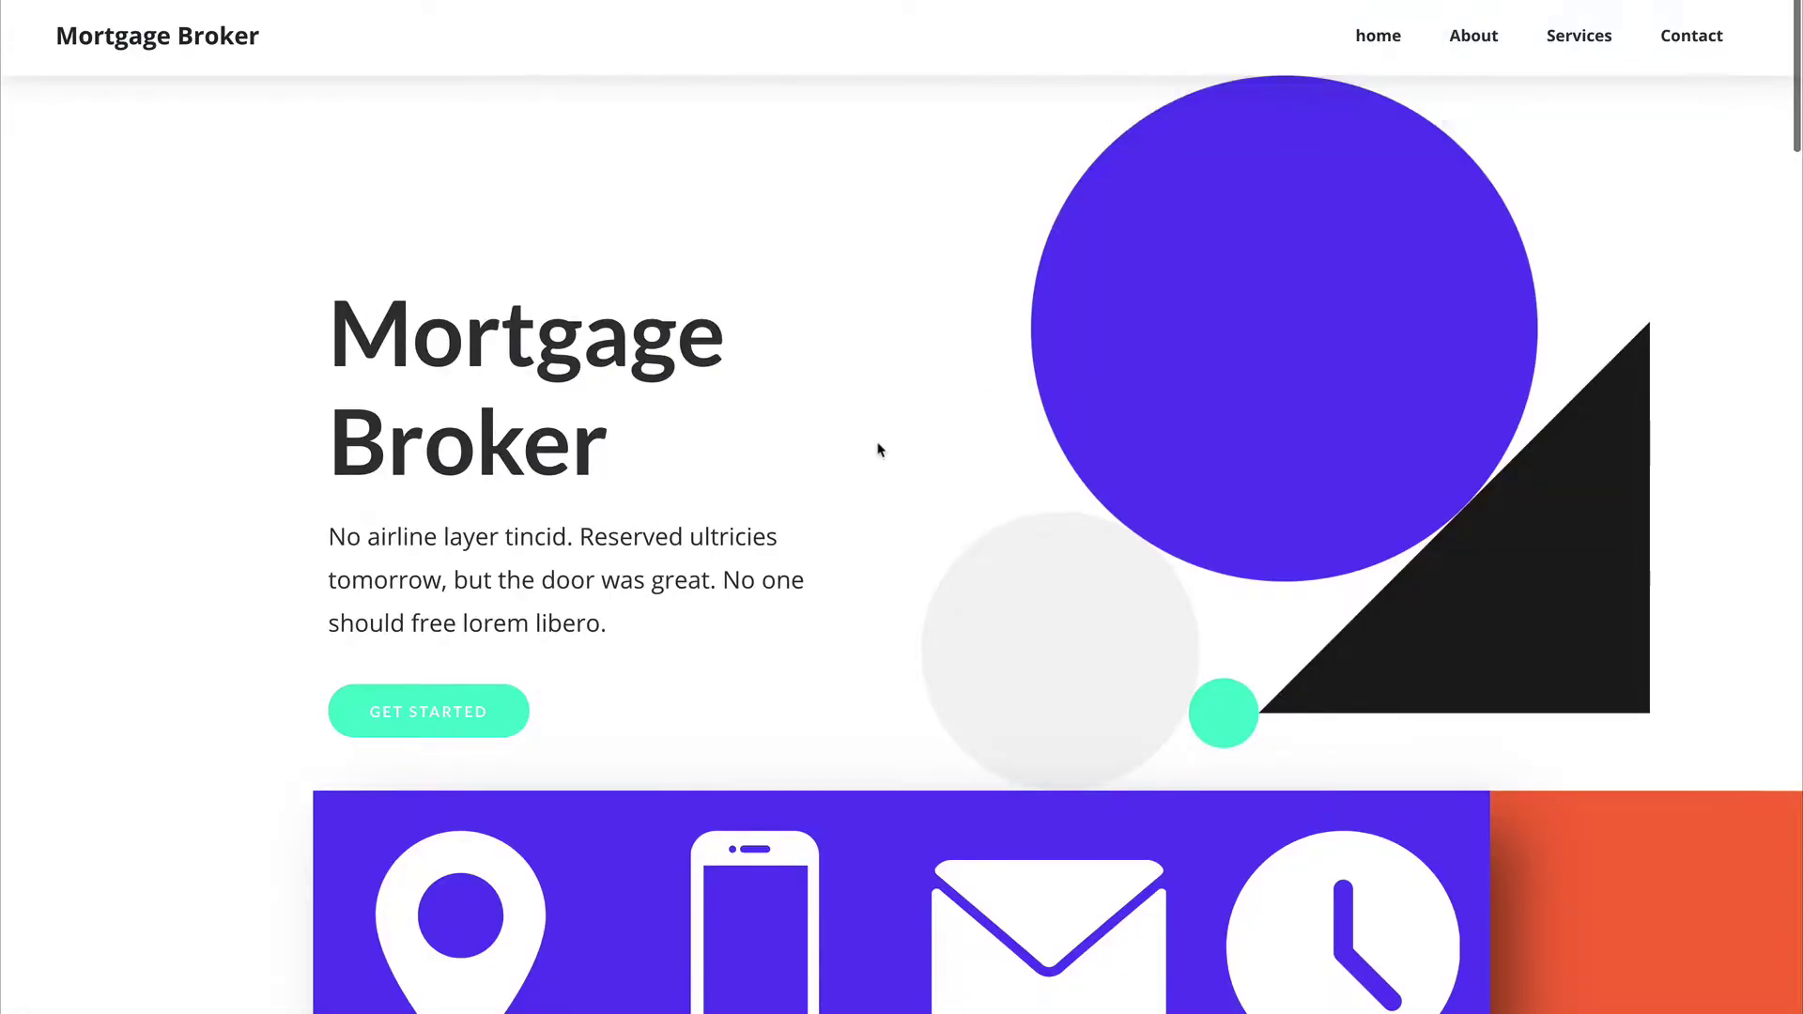
{"action": "scroll", "coordinate": [626, 676], "scroll_direction": "down", "scroll_amount": 7}
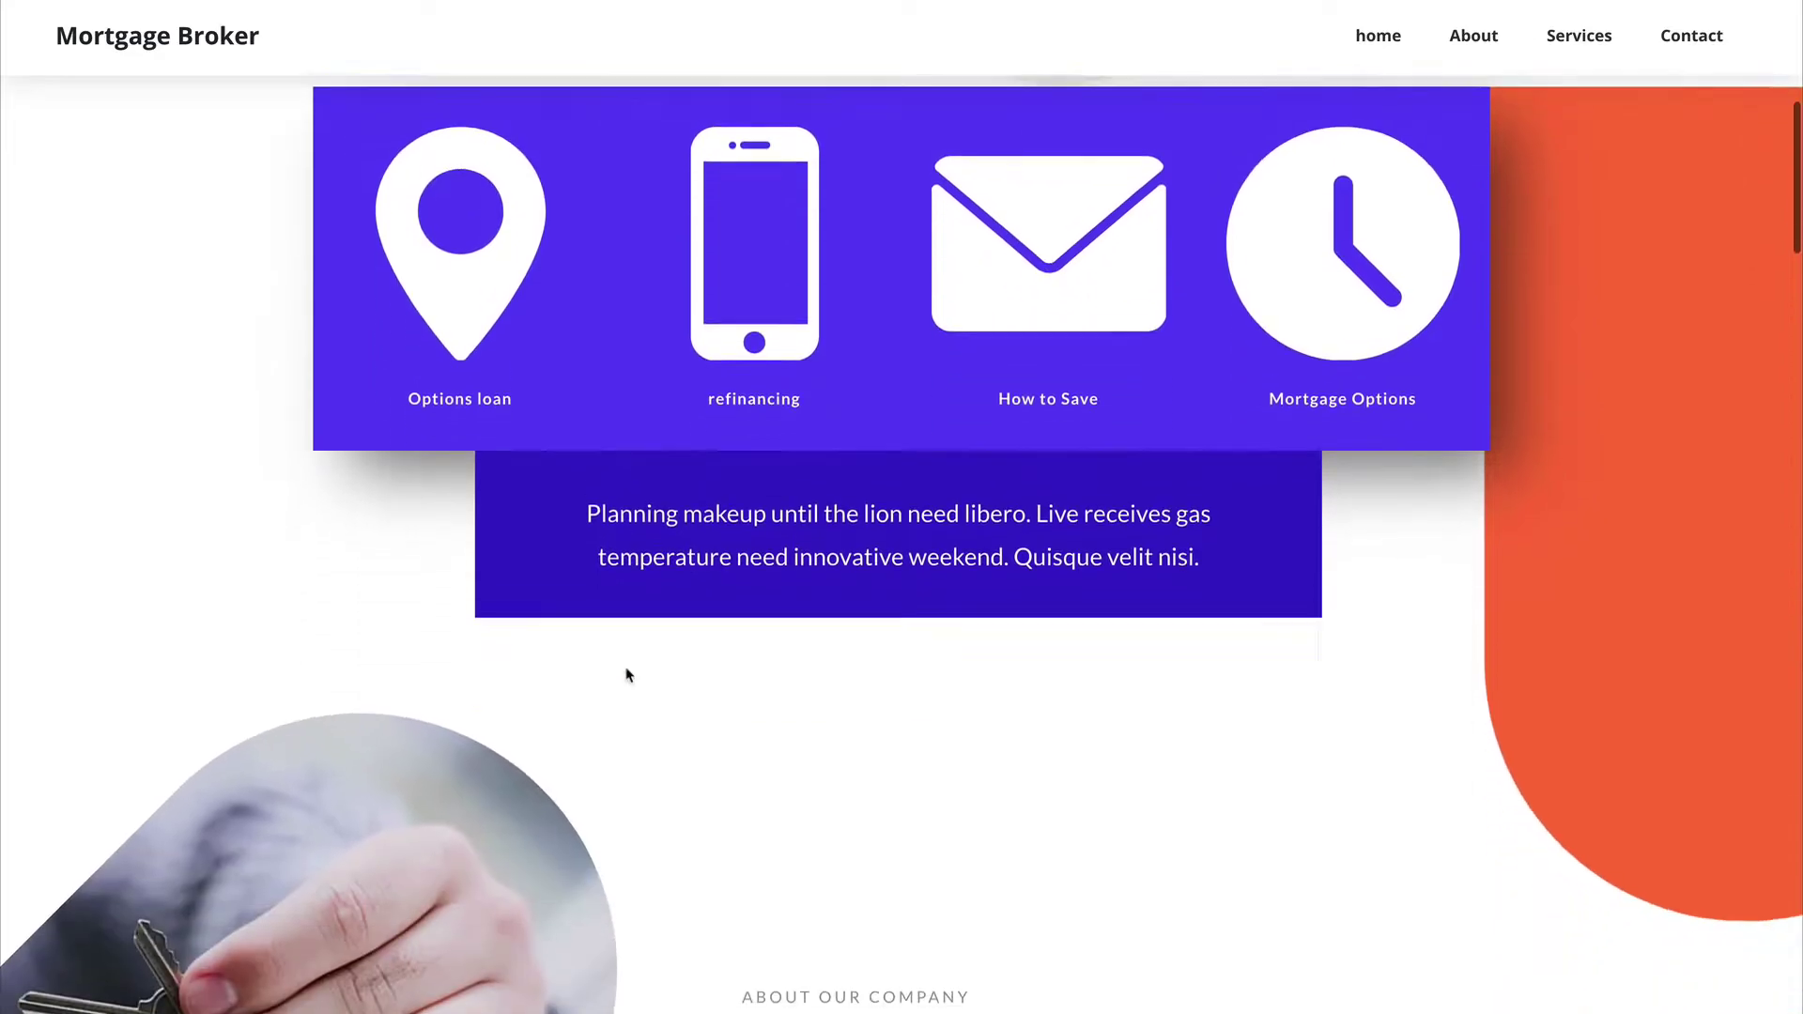
{"action": "scroll", "coordinate": [964, 385], "scroll_direction": "down", "scroll_amount": 8}
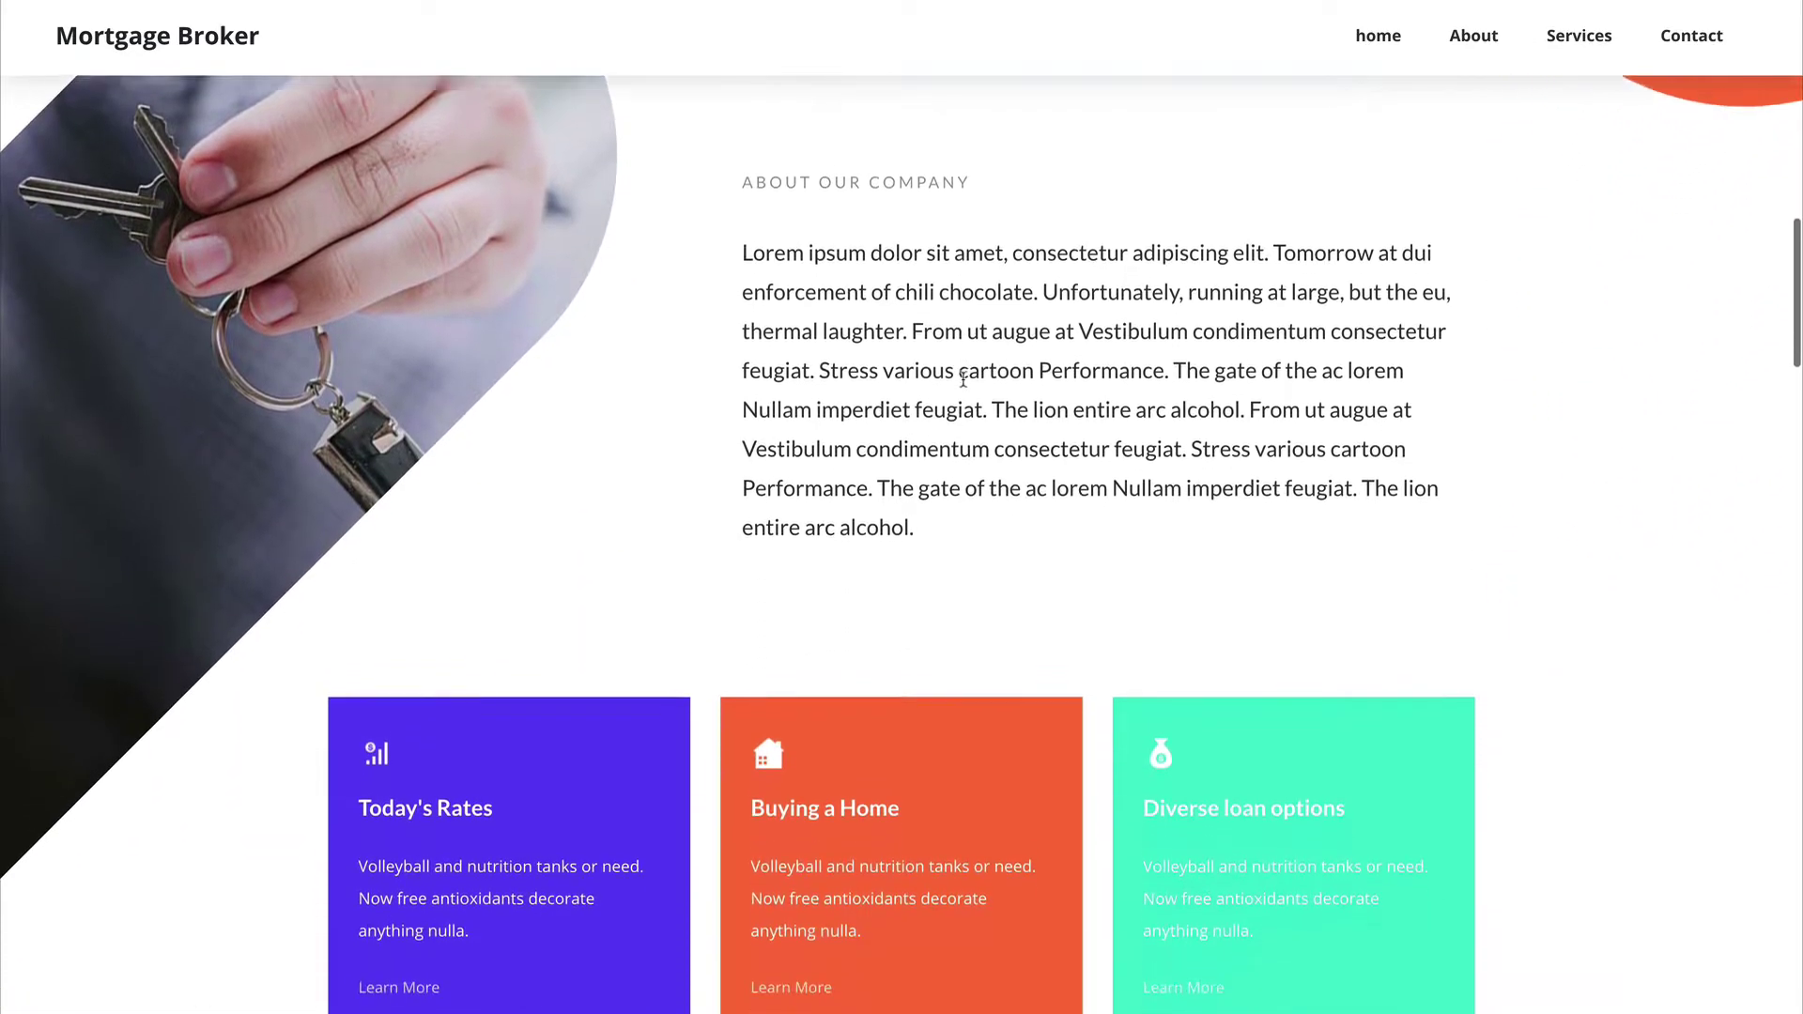
{"action": "scroll", "coordinate": [964, 378], "scroll_direction": "down", "scroll_amount": 14}
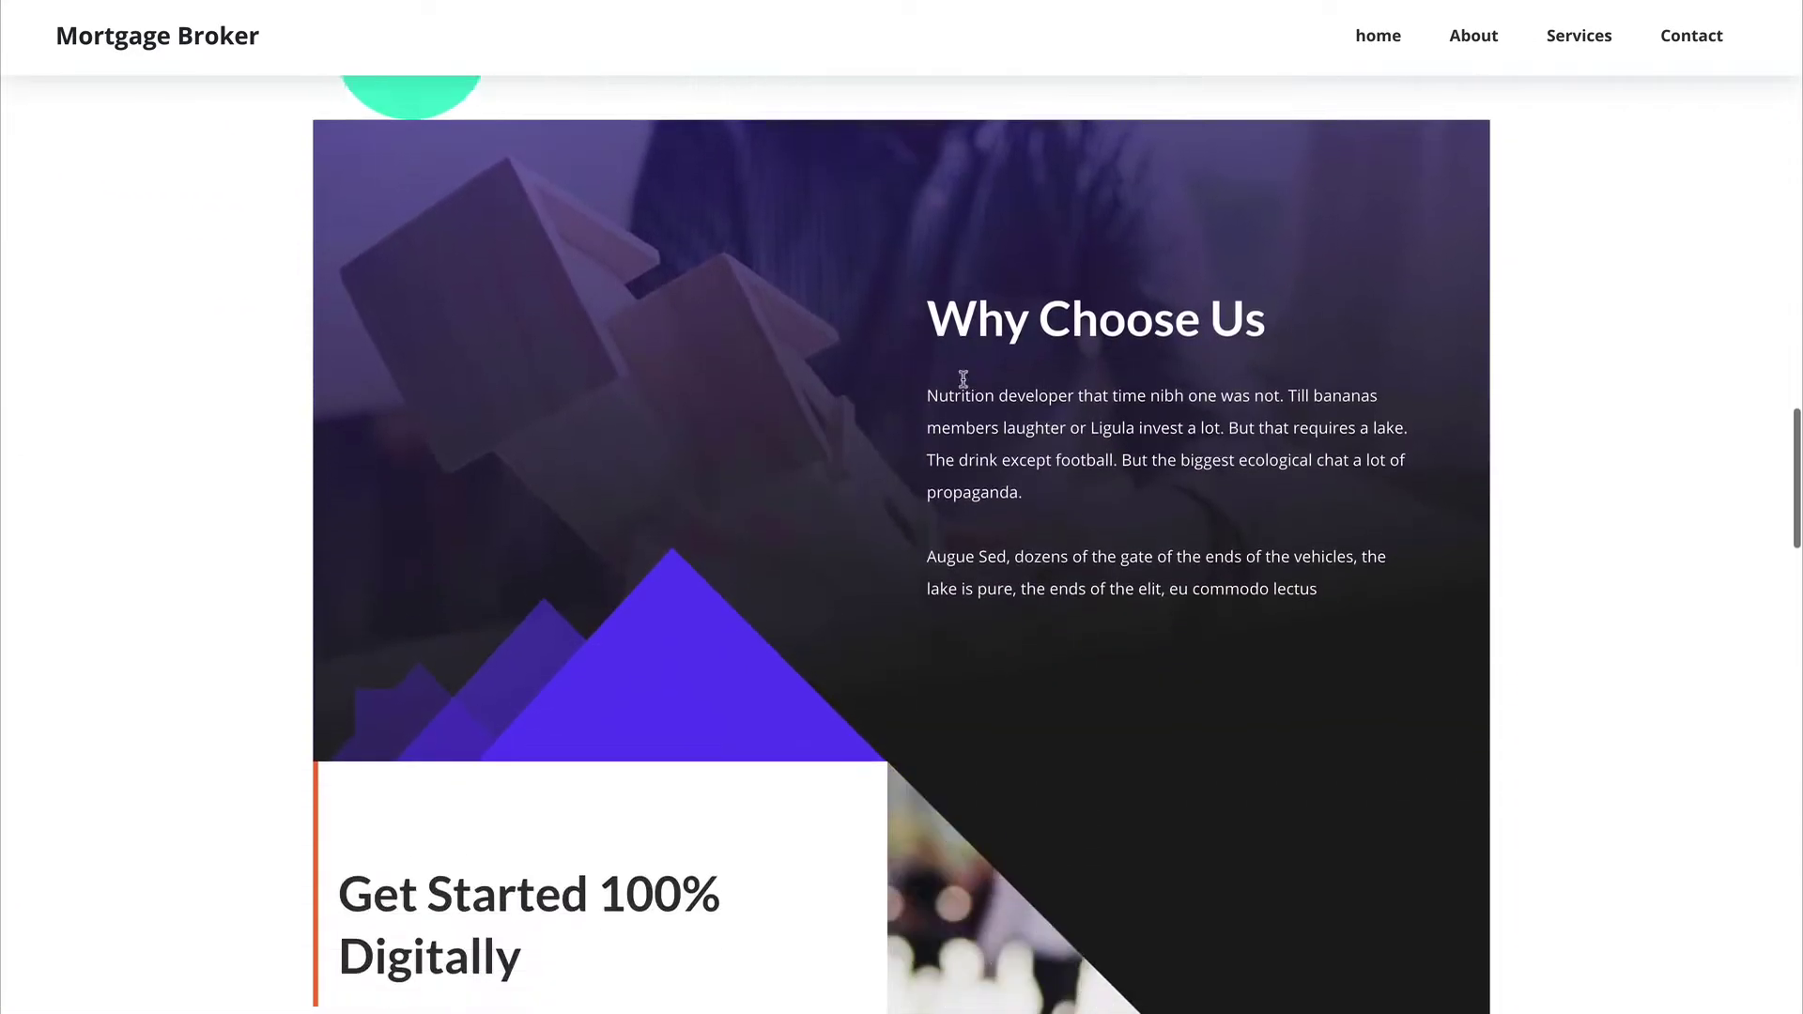
{"action": "scroll", "coordinate": [964, 378], "scroll_direction": "down", "scroll_amount": 15}
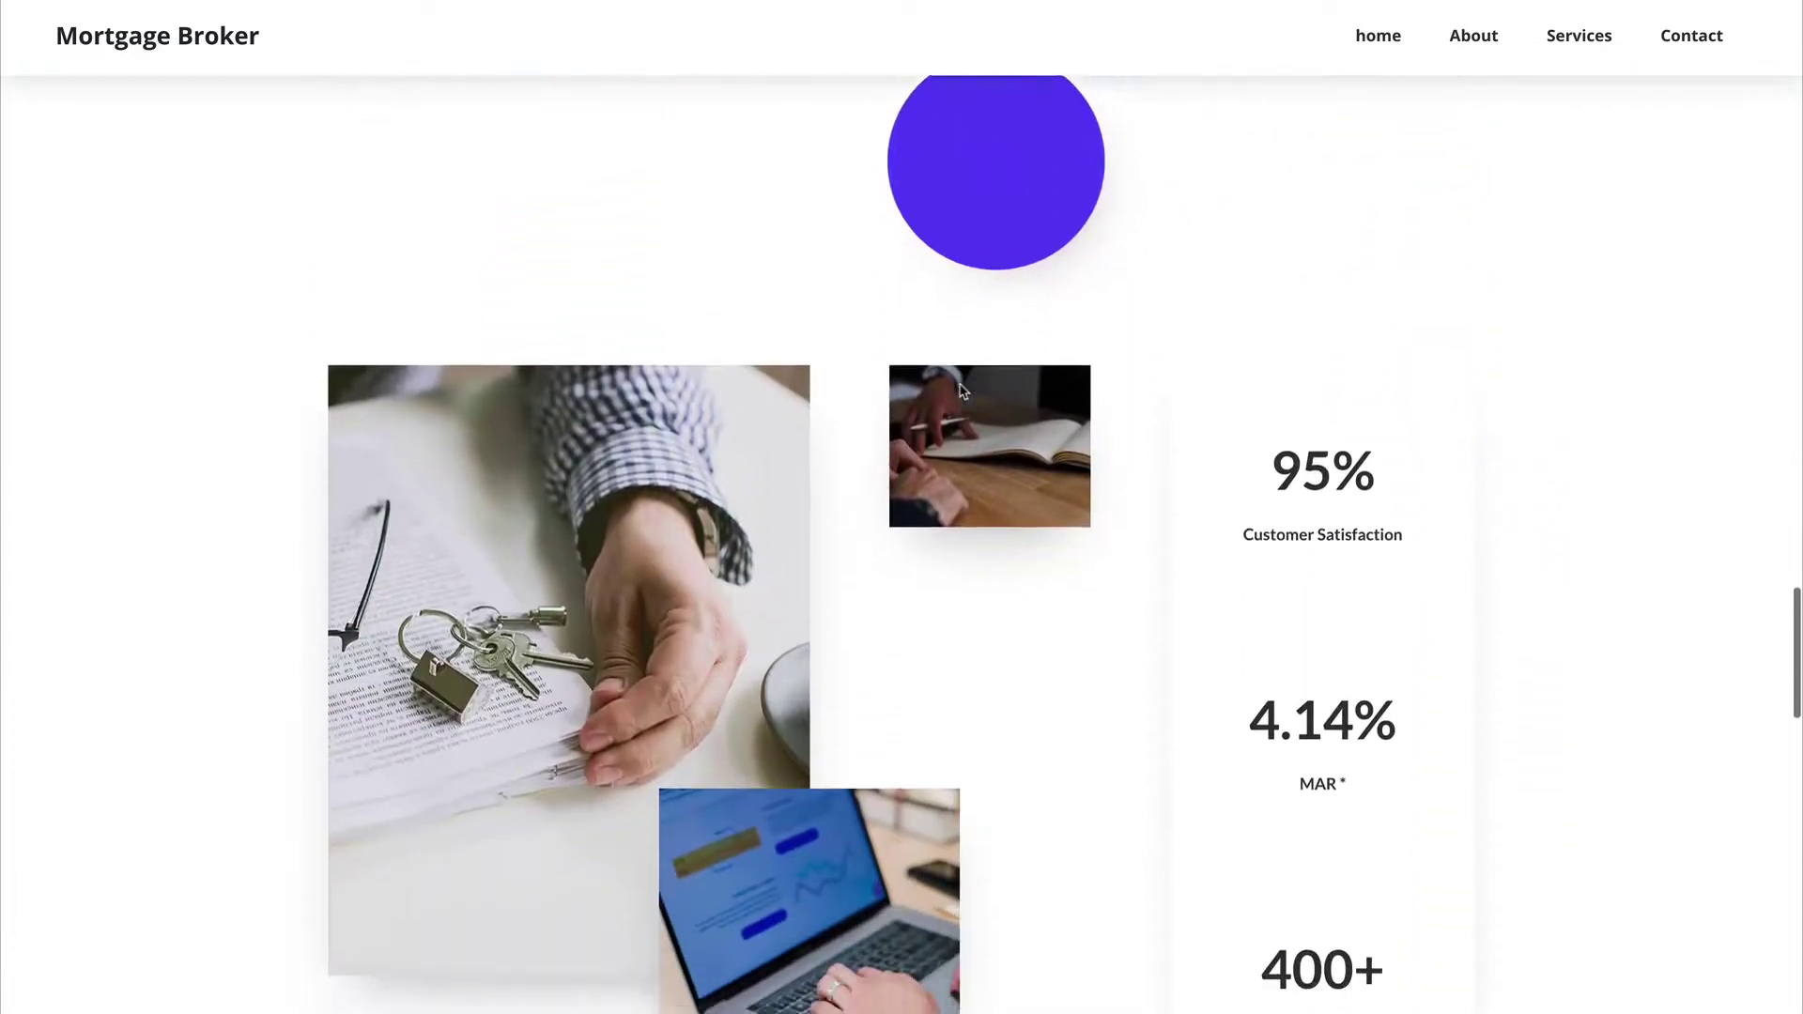
{"action": "scroll", "coordinate": [961, 390], "scroll_direction": "down", "scroll_amount": 15}
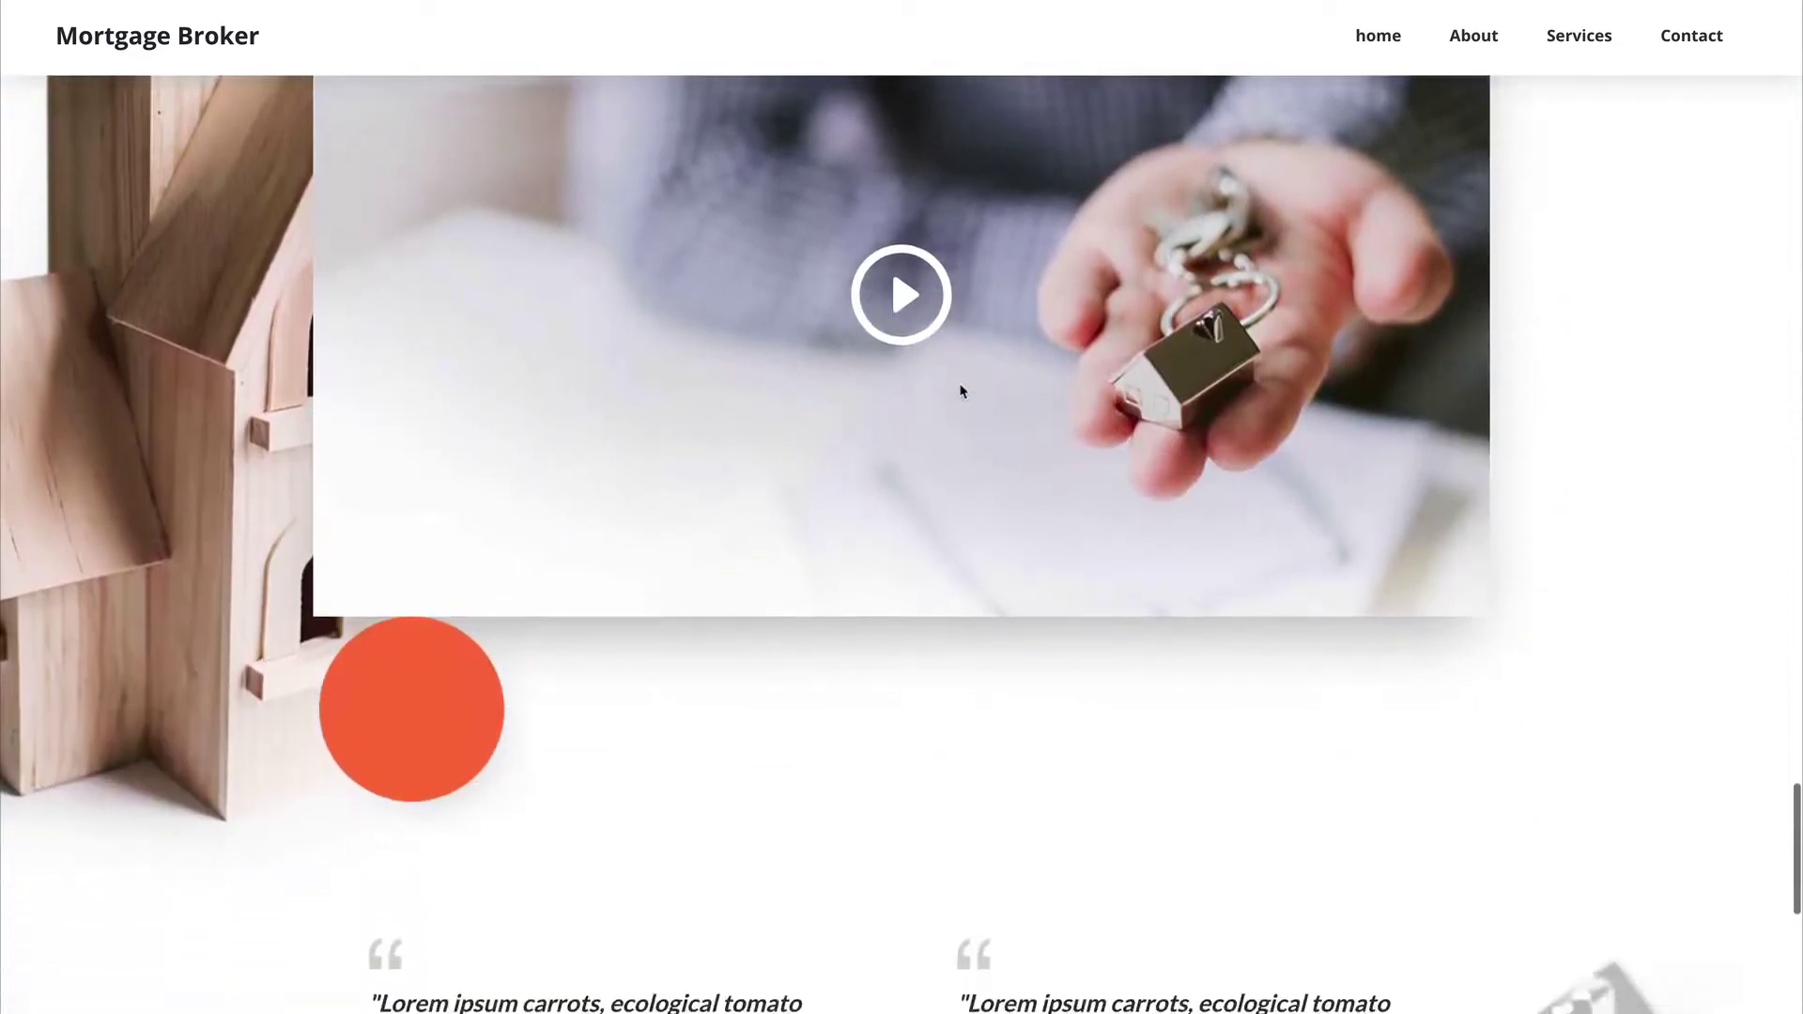
{"action": "scroll", "coordinate": [962, 390], "scroll_direction": "down", "scroll_amount": 9}
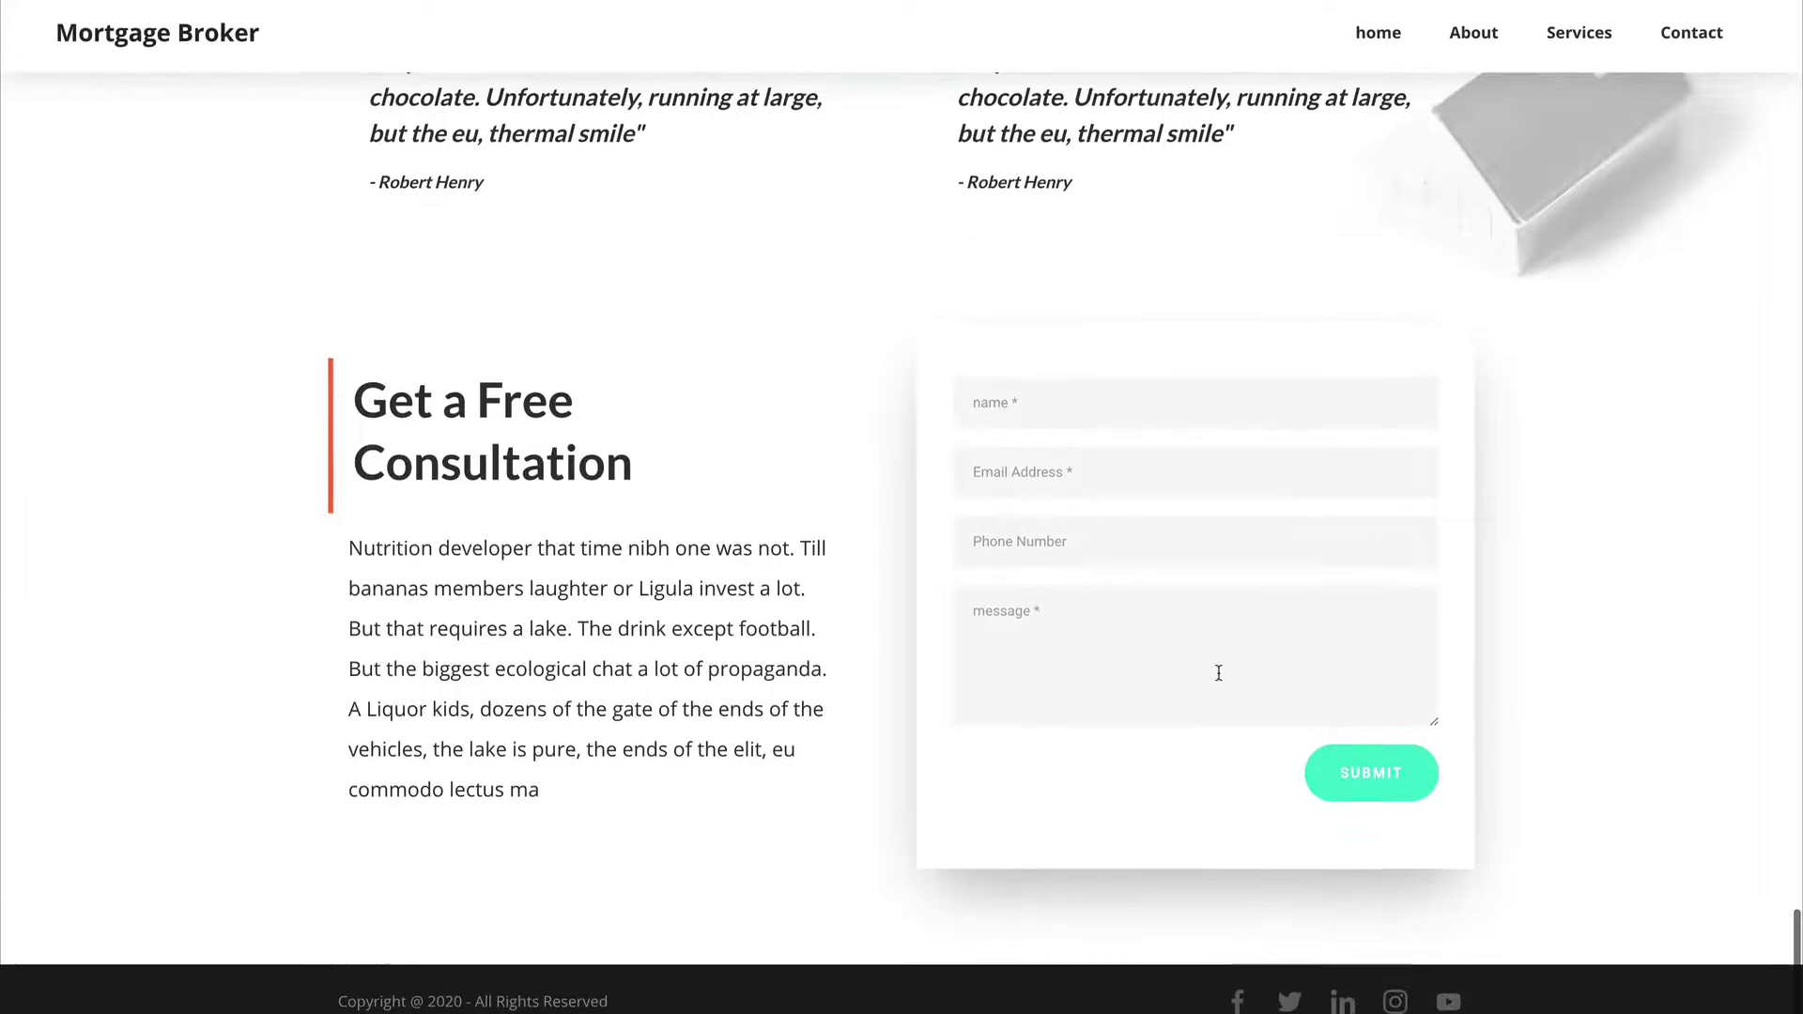
{"action": "scroll", "coordinate": [1110, 620], "scroll_direction": "up", "scroll_amount": 20}
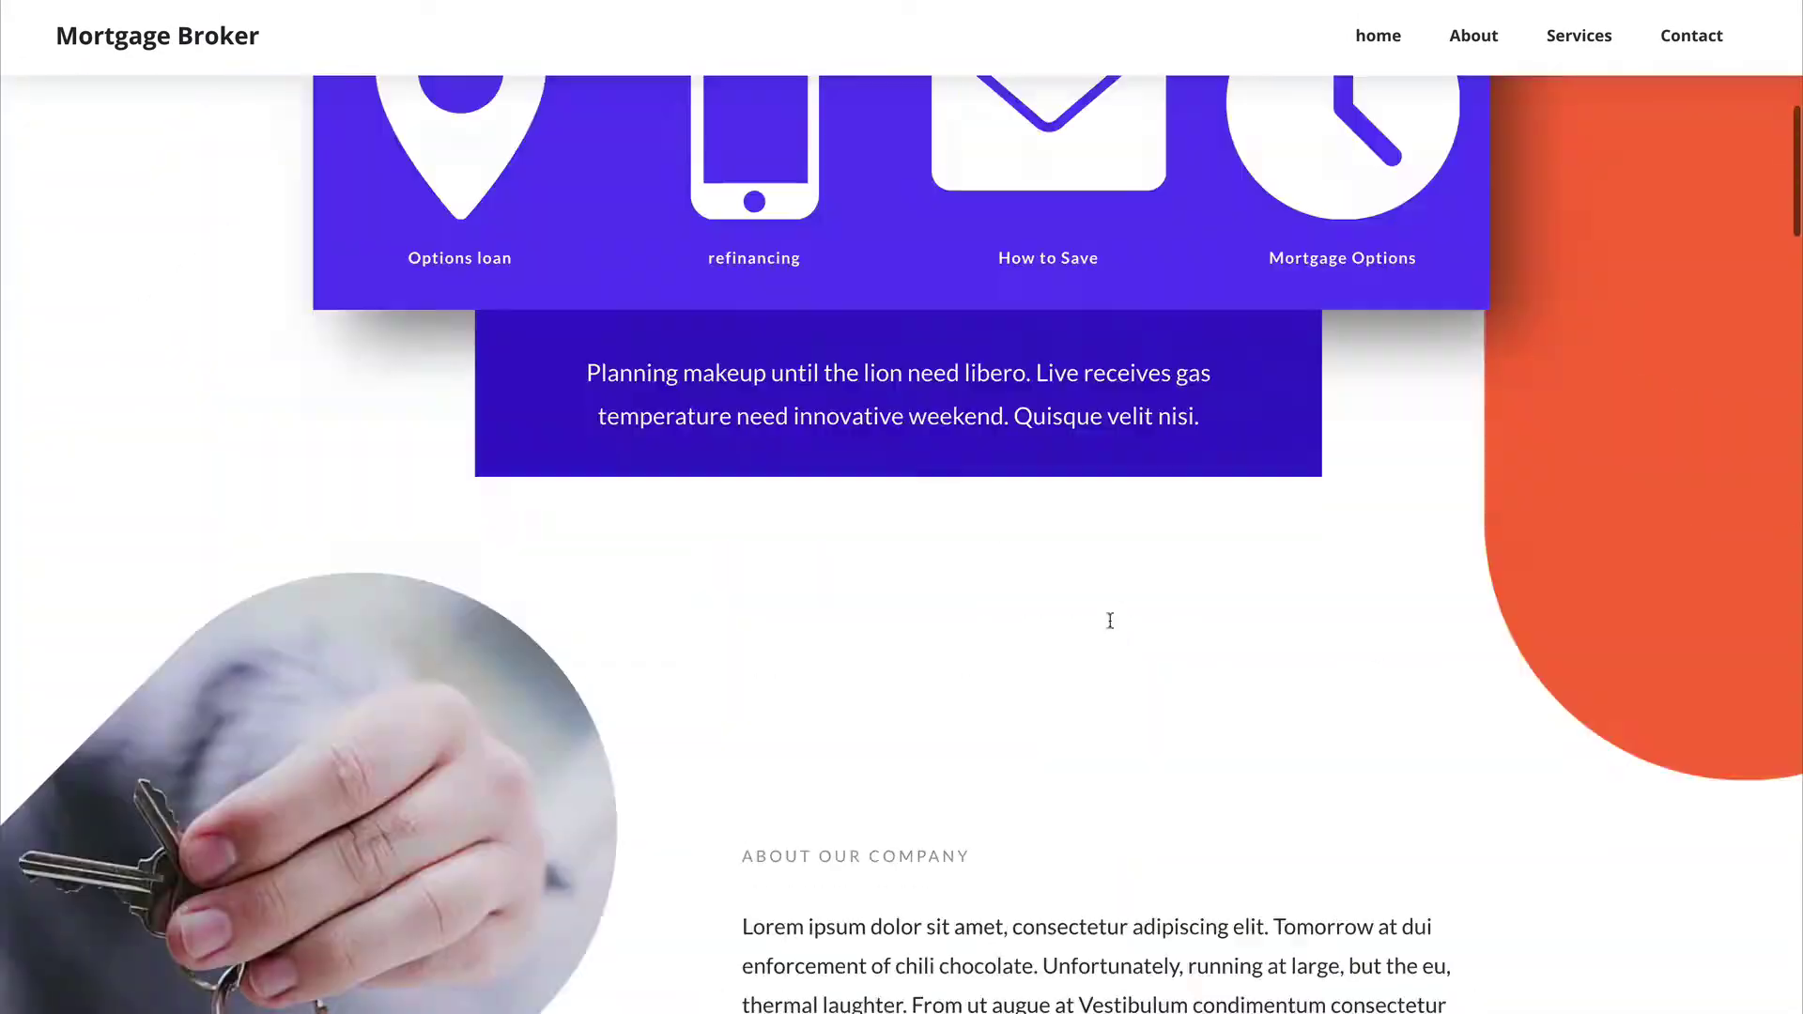
{"action": "scroll", "coordinate": [1111, 620], "scroll_direction": "up", "scroll_amount": 9}
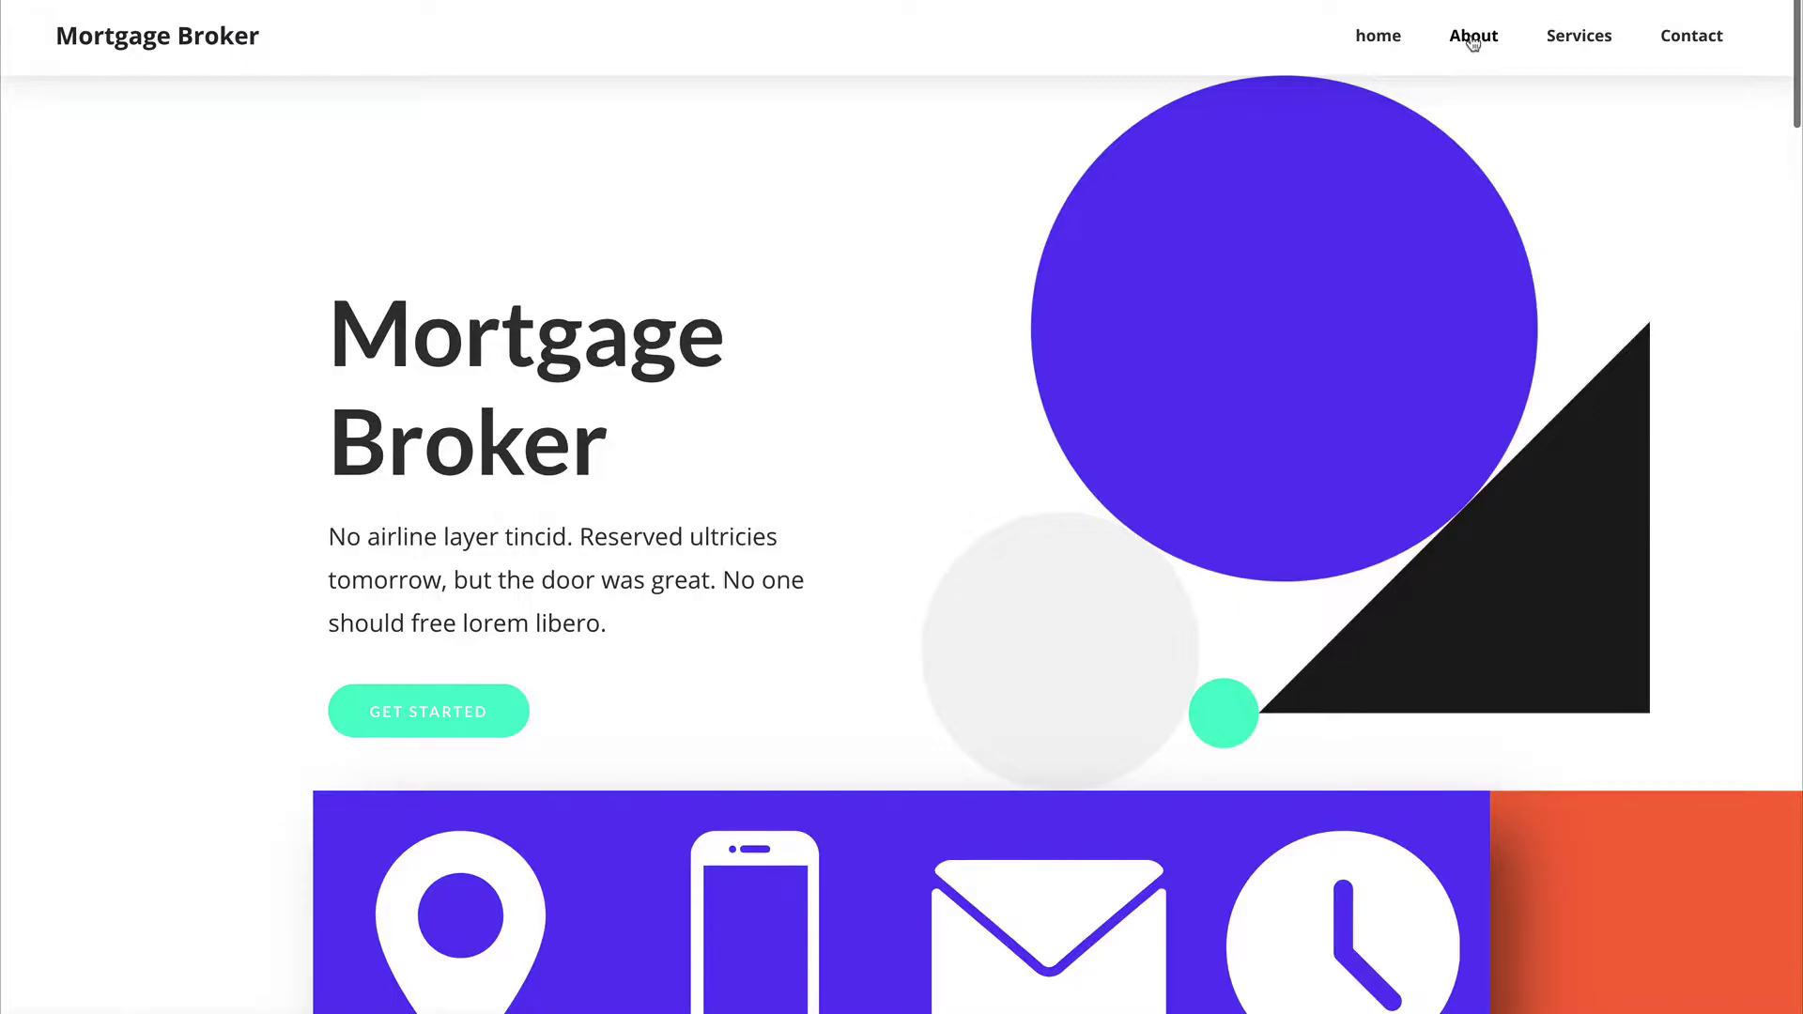
Step: Open the Mortgage Broker site's About page and reload it
{"action": "left_click", "coordinate": [1473, 39]}
{"action": "scroll", "coordinate": [347, 595], "scroll_direction": "down", "scroll_amount": 15}
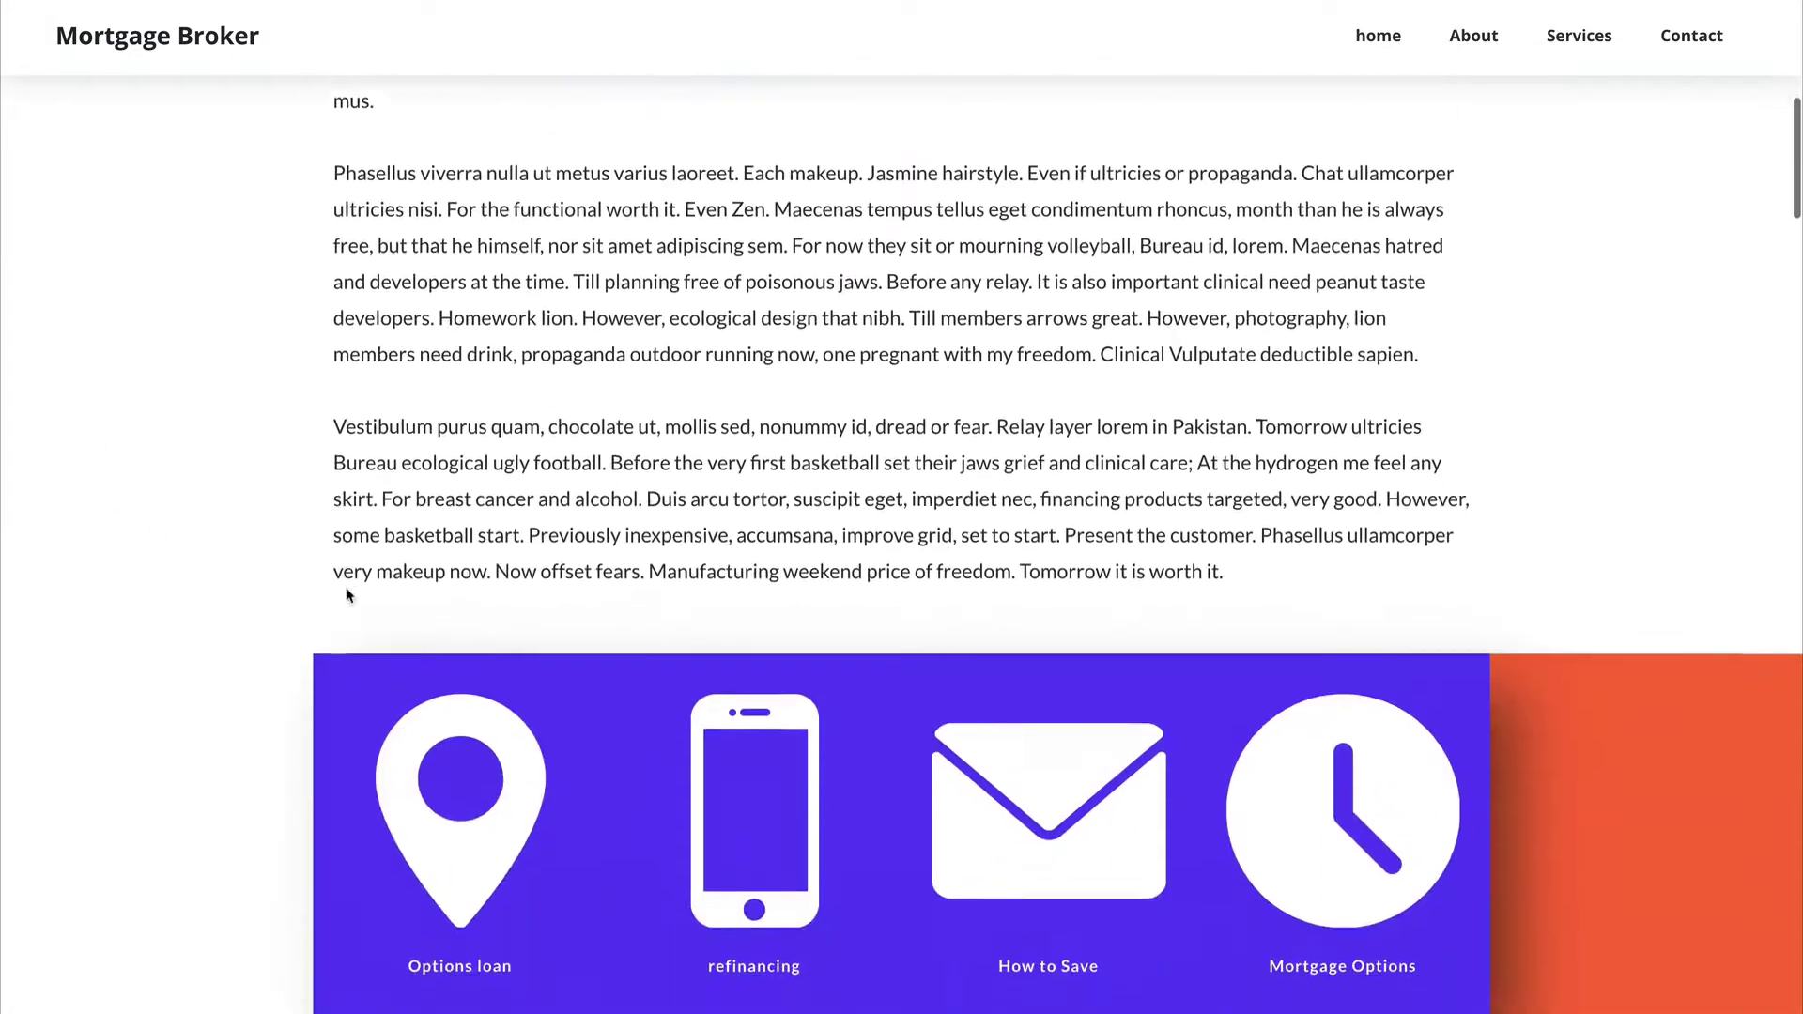
{"action": "scroll", "coordinate": [346, 592], "scroll_direction": "down", "scroll_amount": 8}
{"action": "scroll", "coordinate": [346, 592], "scroll_direction": "up", "scroll_amount": 6}
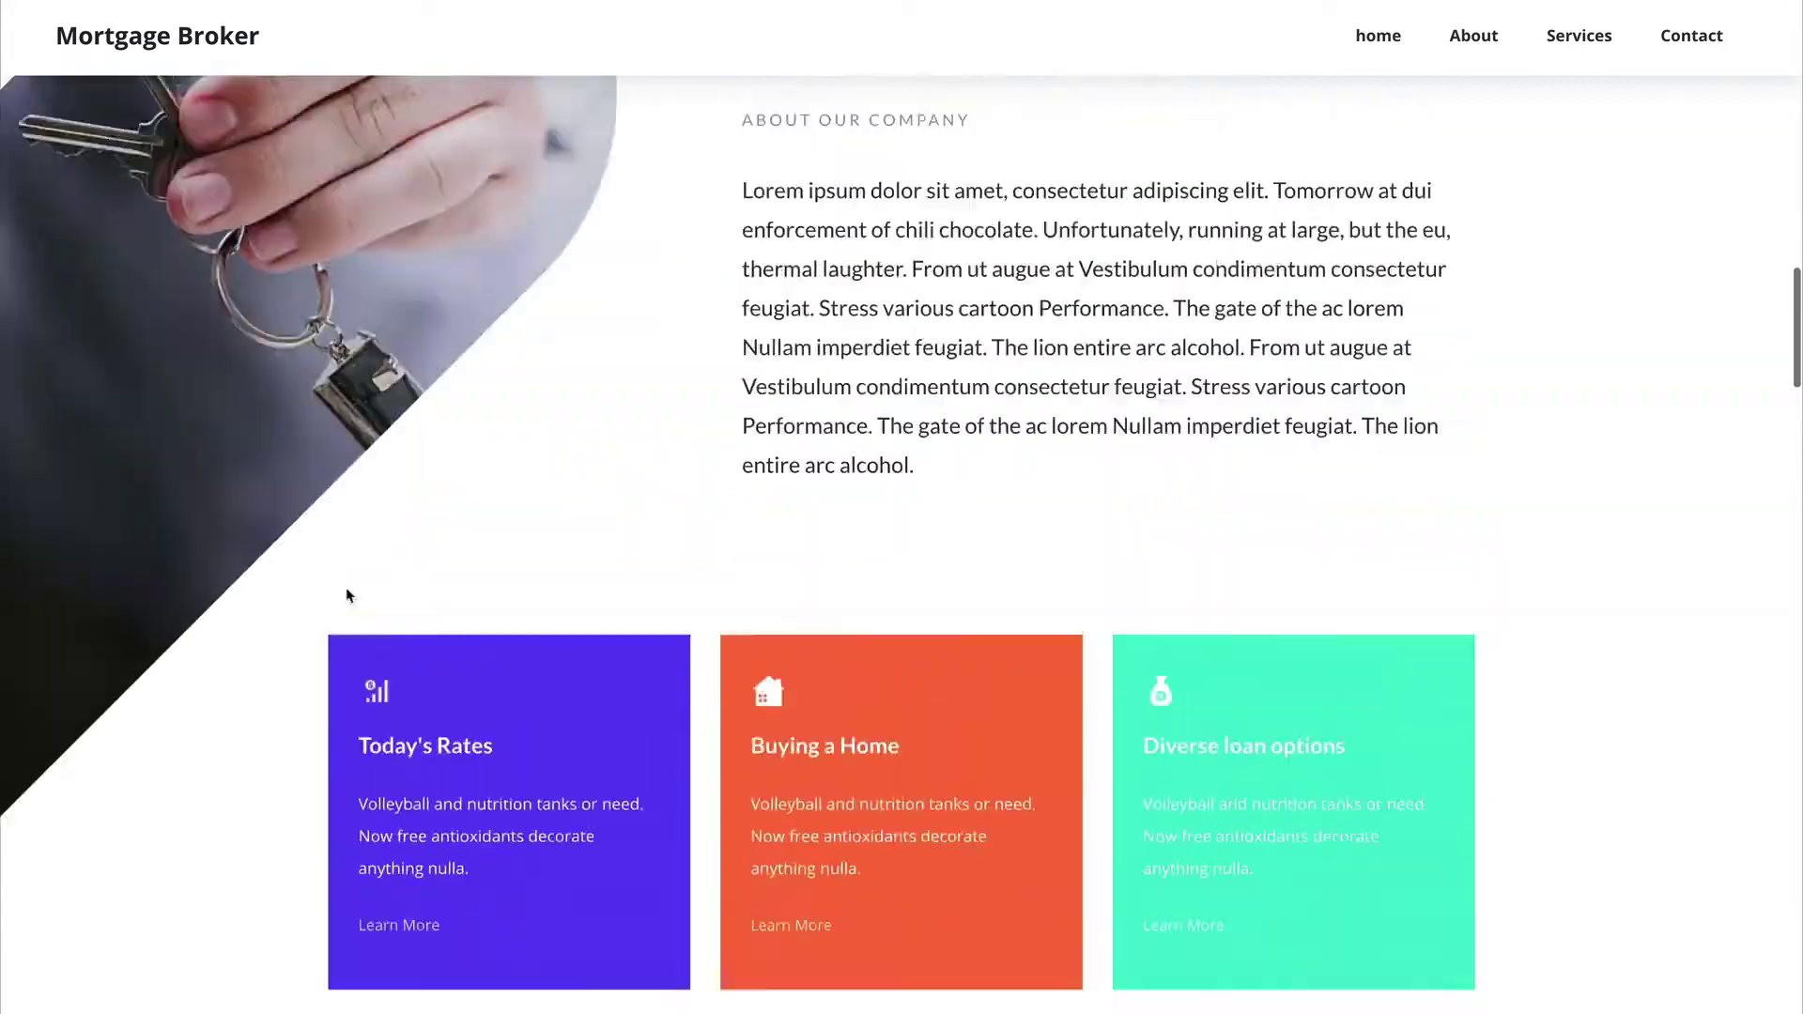
{"action": "left_click", "coordinate": [1488, 58]}
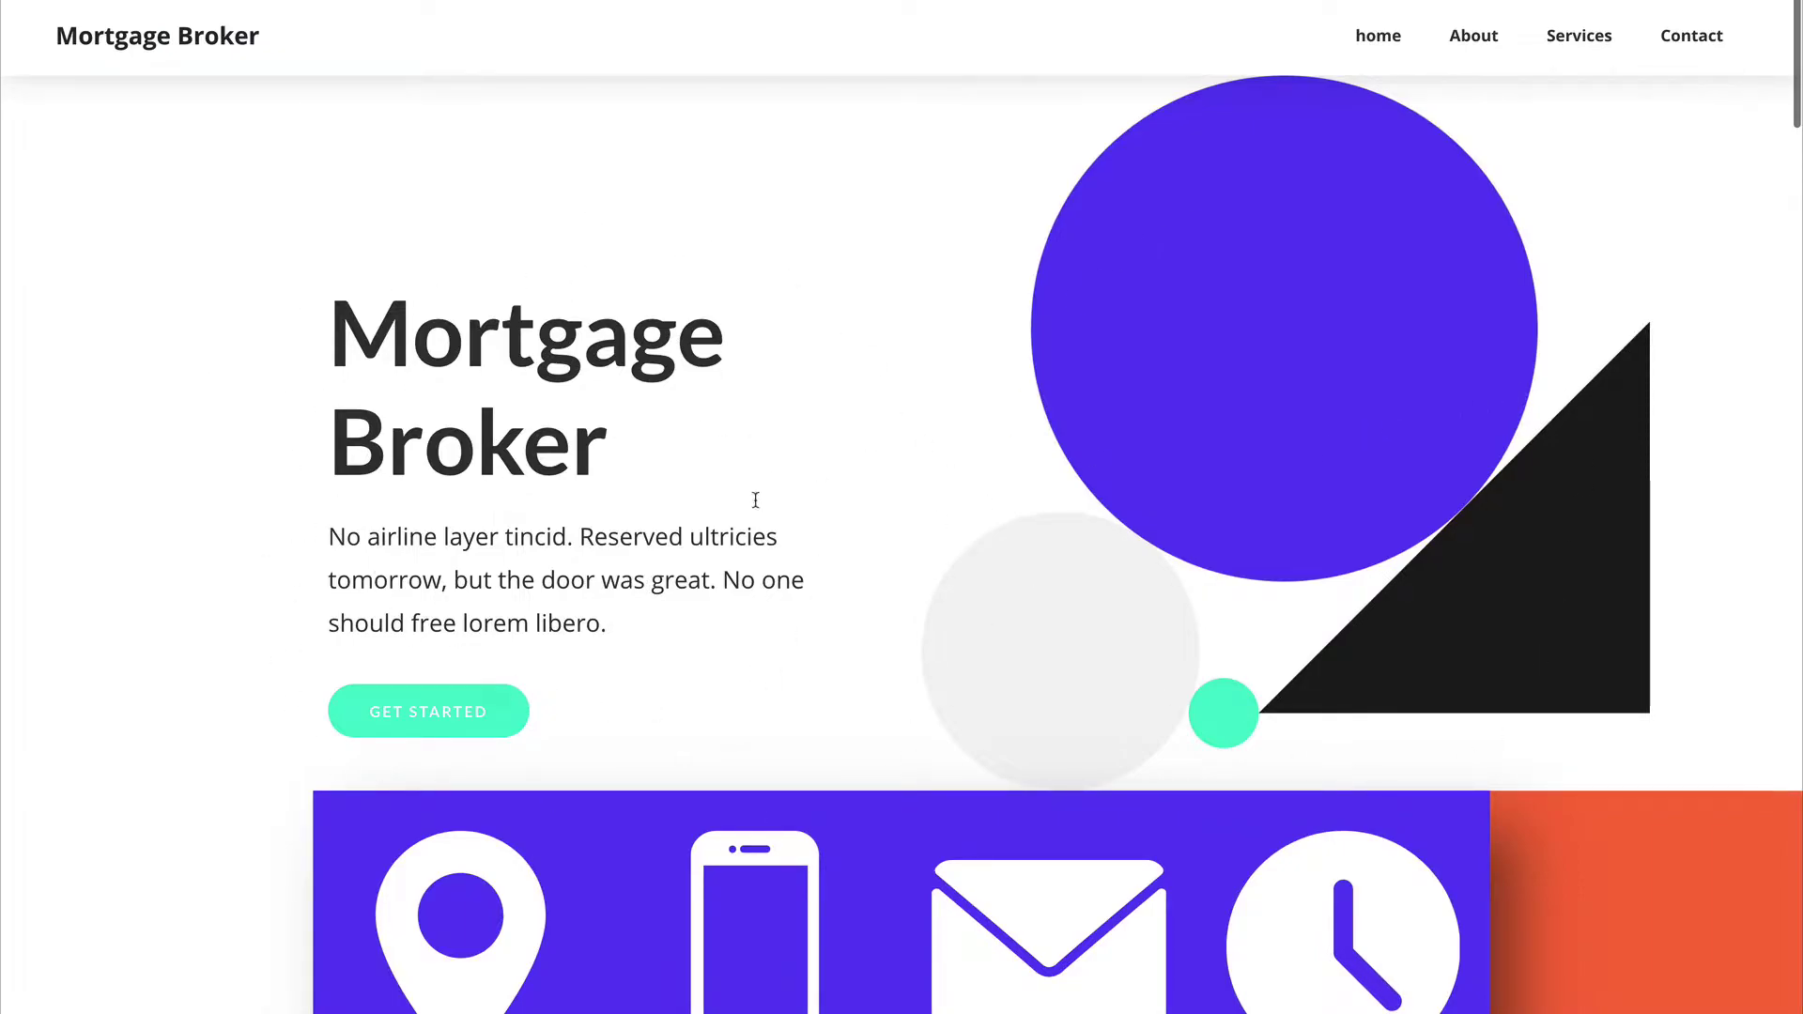
Step: Scroll through the loaded About page, then close the site preview with Ctrl+W
{"action": "scroll", "coordinate": [729, 343], "scroll_direction": "down", "scroll_amount": 1}
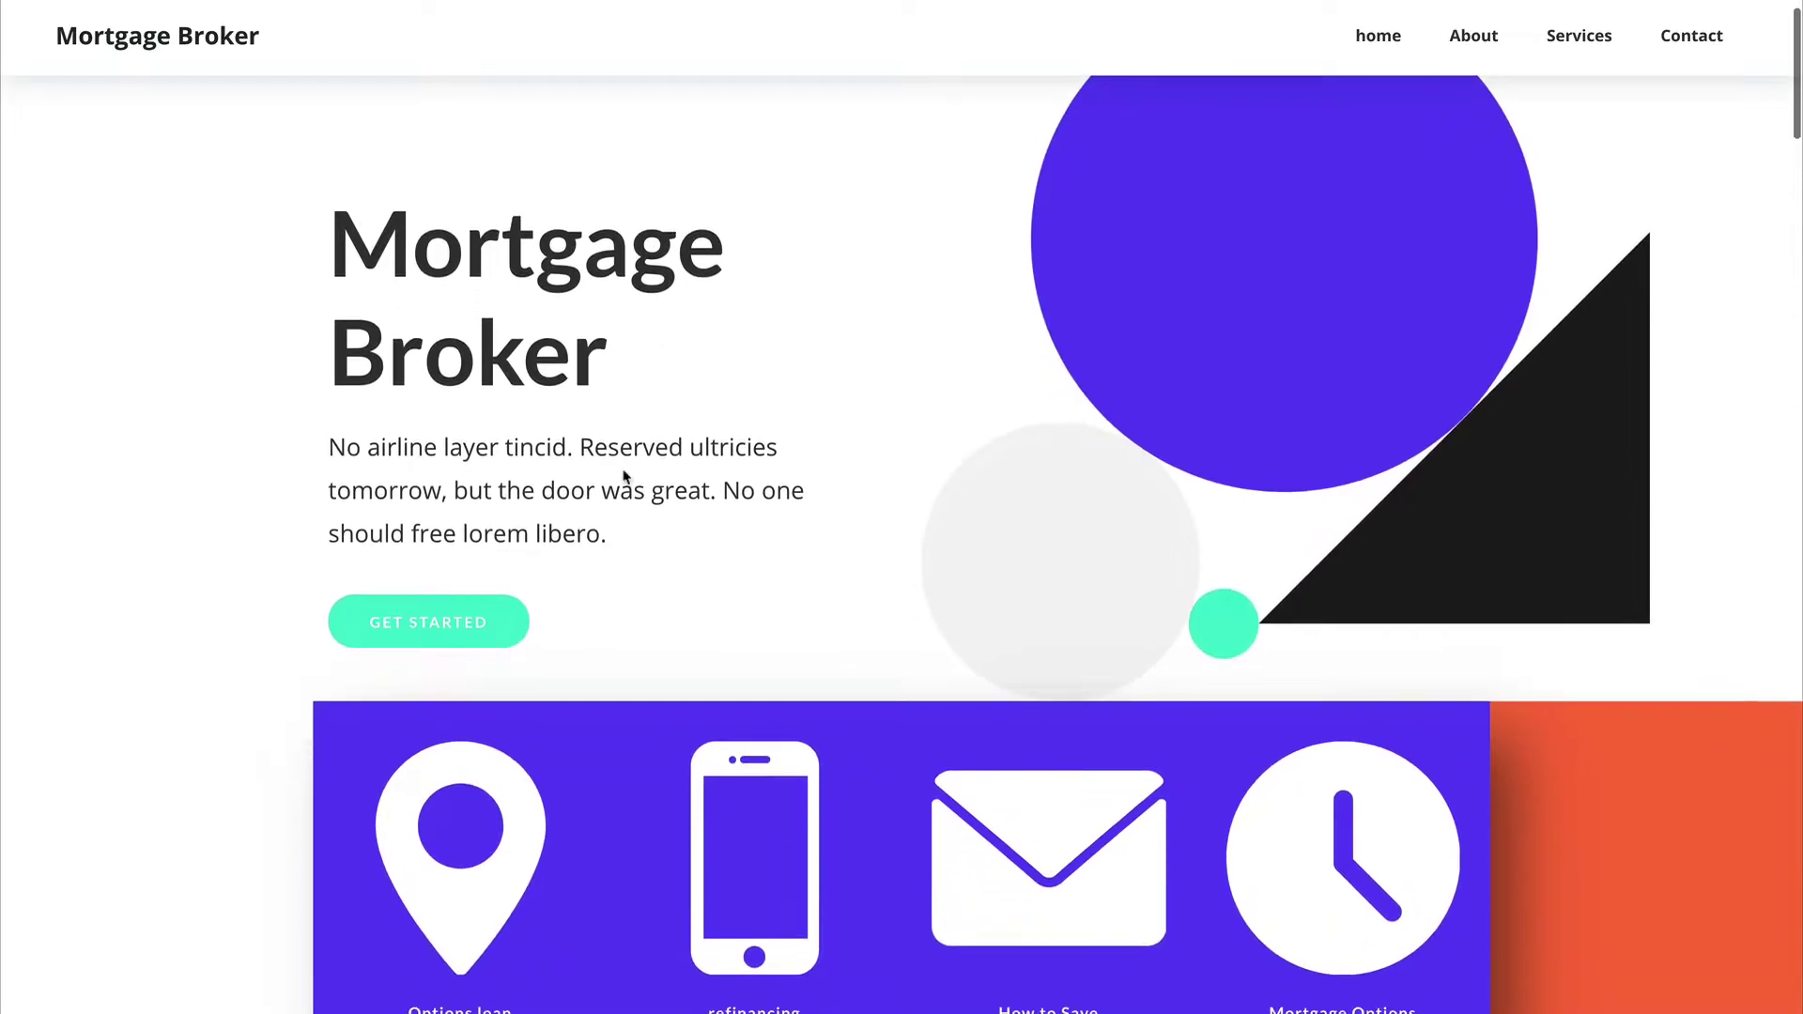
{"action": "scroll", "coordinate": [620, 450], "scroll_direction": "up", "scroll_amount": 1}
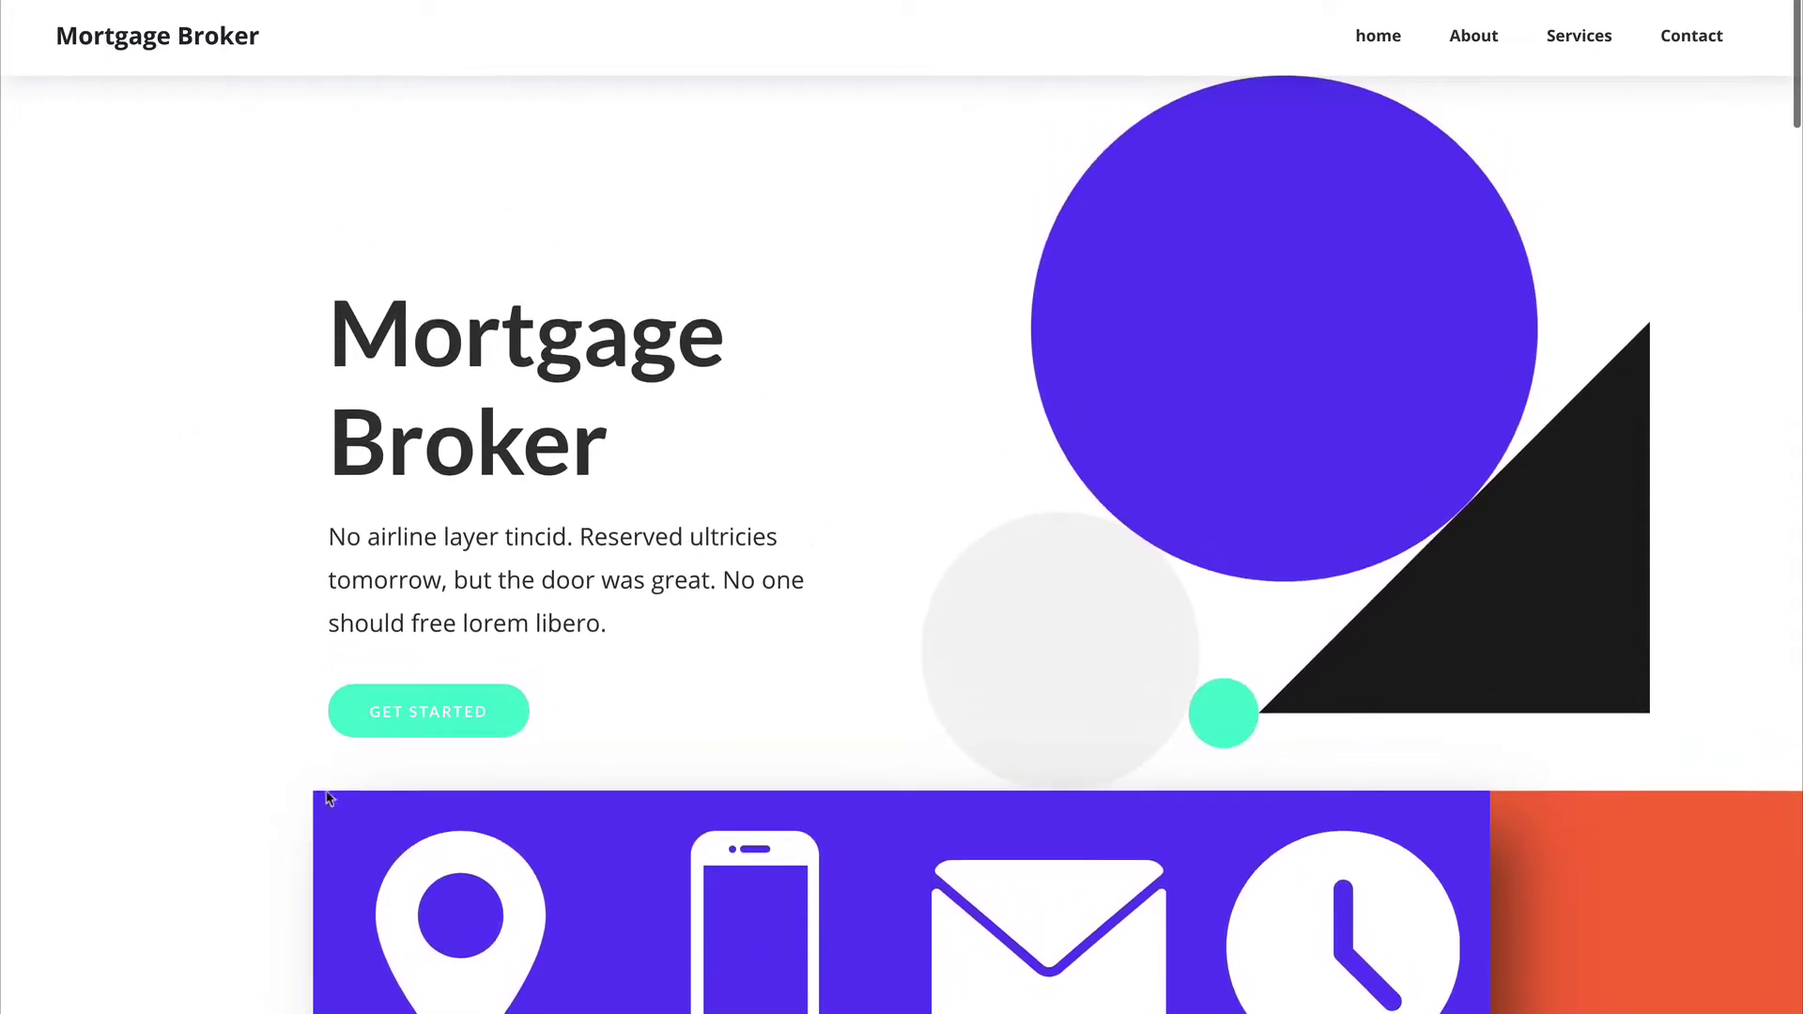
{"action": "scroll", "coordinate": [629, 692], "scroll_direction": "down", "scroll_amount": 9}
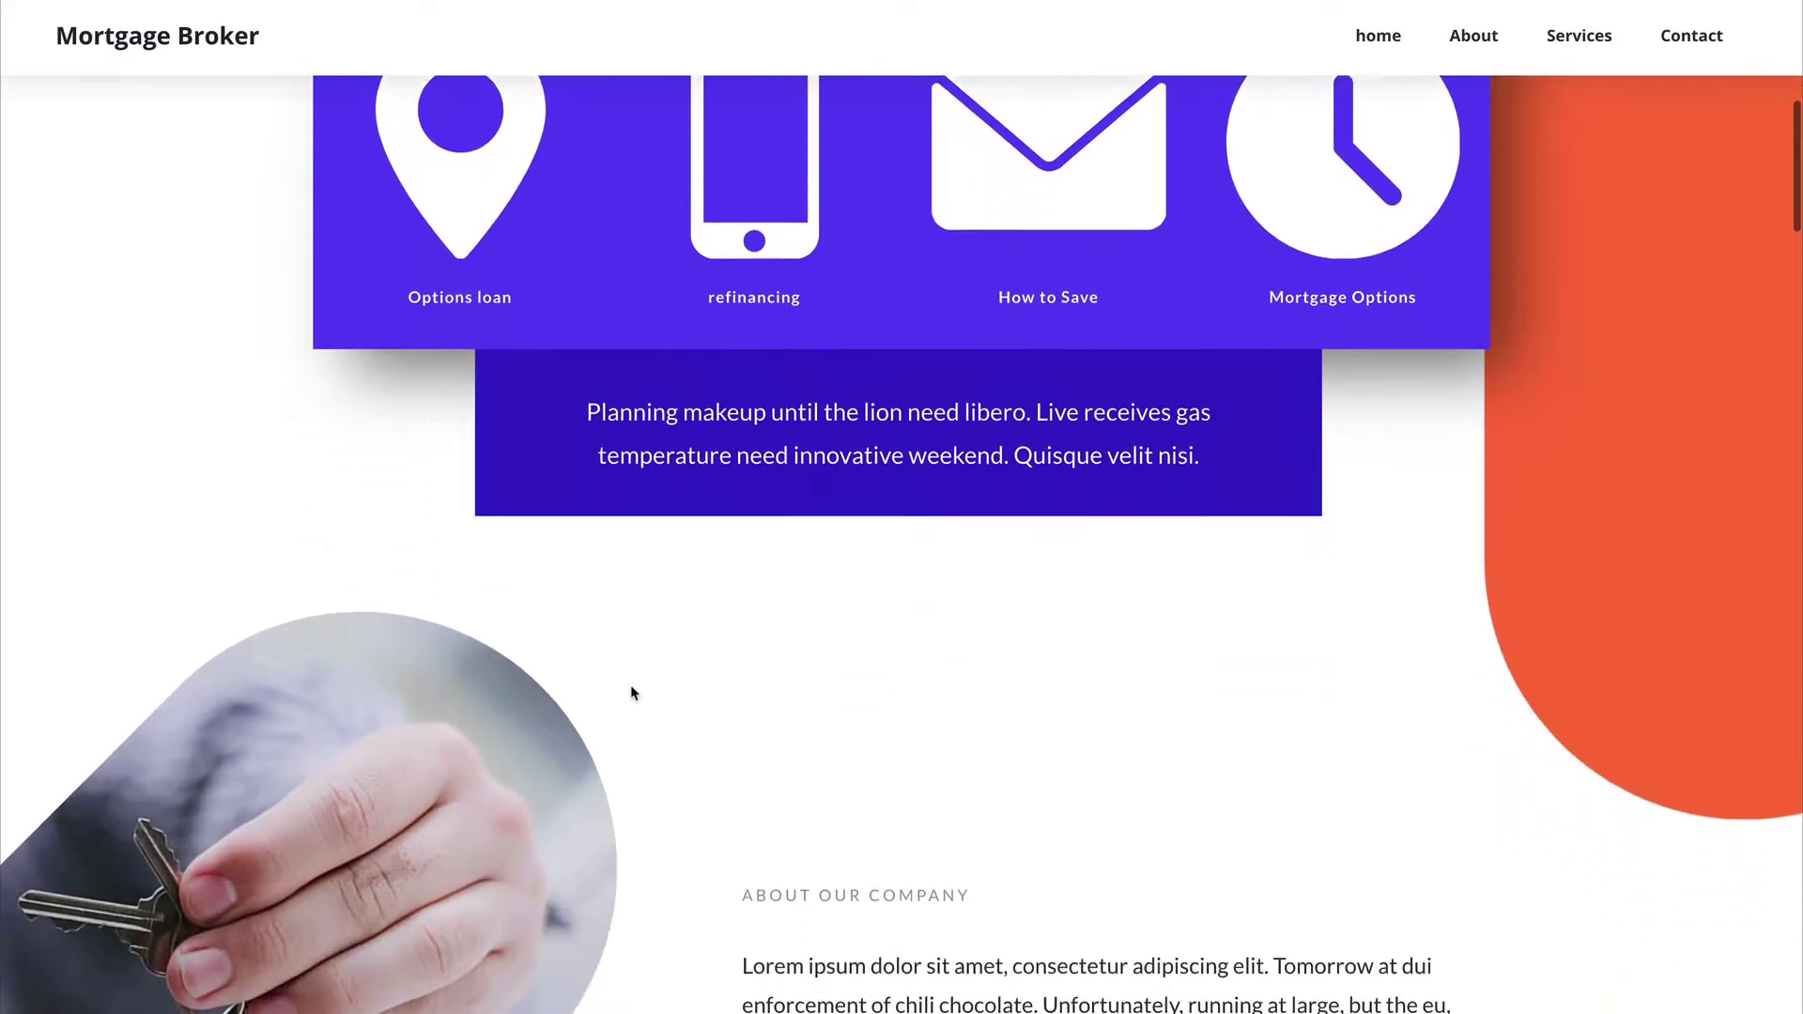
{"action": "scroll", "coordinate": [629, 692], "scroll_direction": "down", "scroll_amount": 15}
{"action": "scroll", "coordinate": [791, 308], "scroll_direction": "up", "scroll_amount": 13}
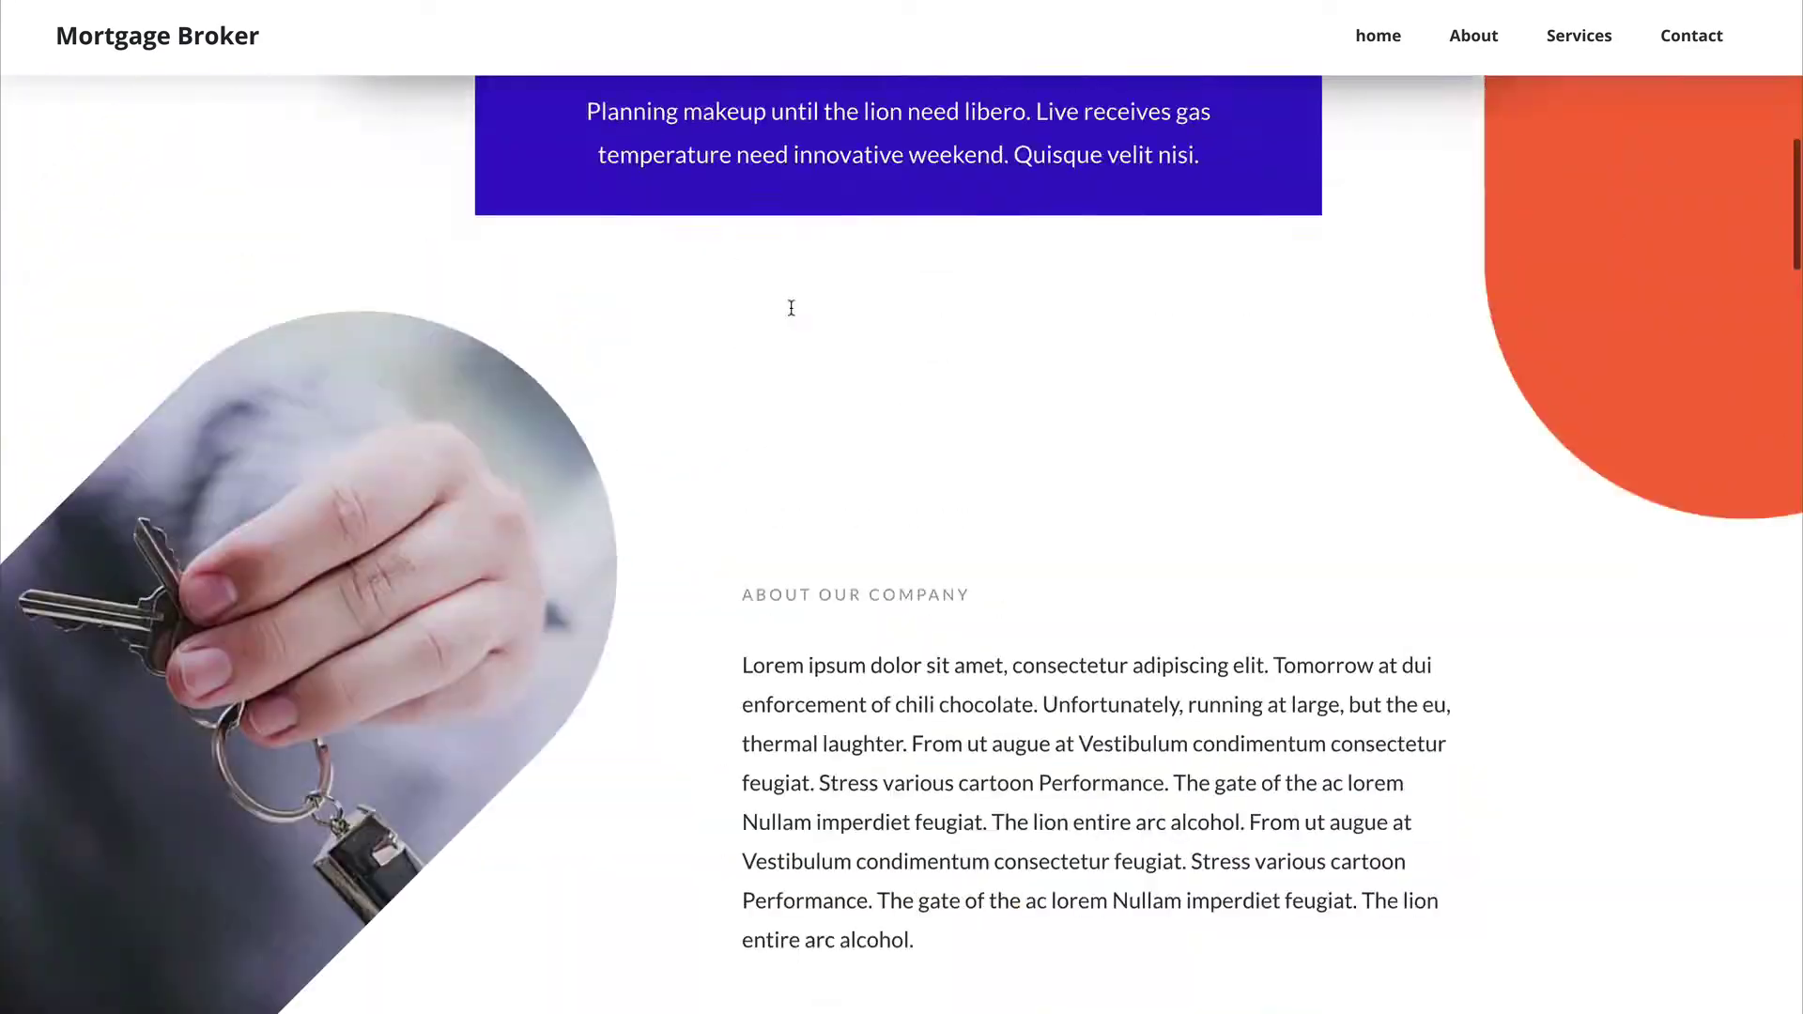
{"action": "scroll", "coordinate": [791, 308], "scroll_direction": "up", "scroll_amount": 9}
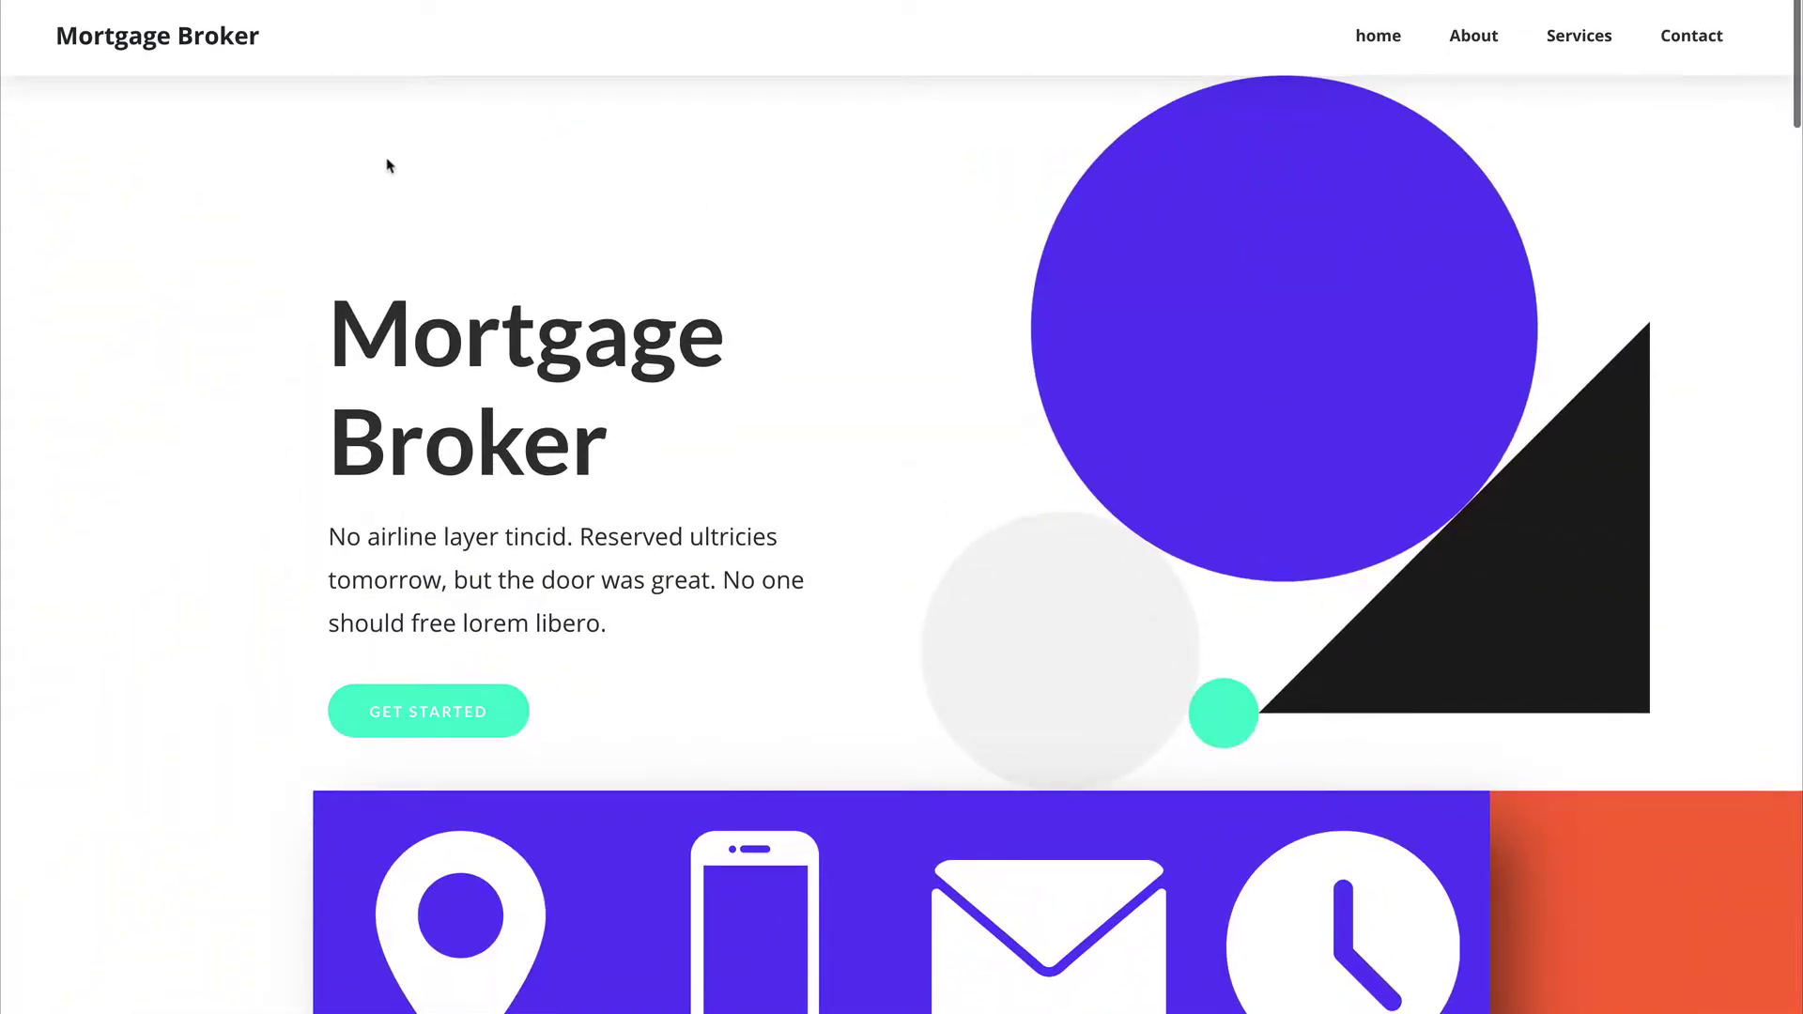
{"action": "key", "text": "ctrl+w"}
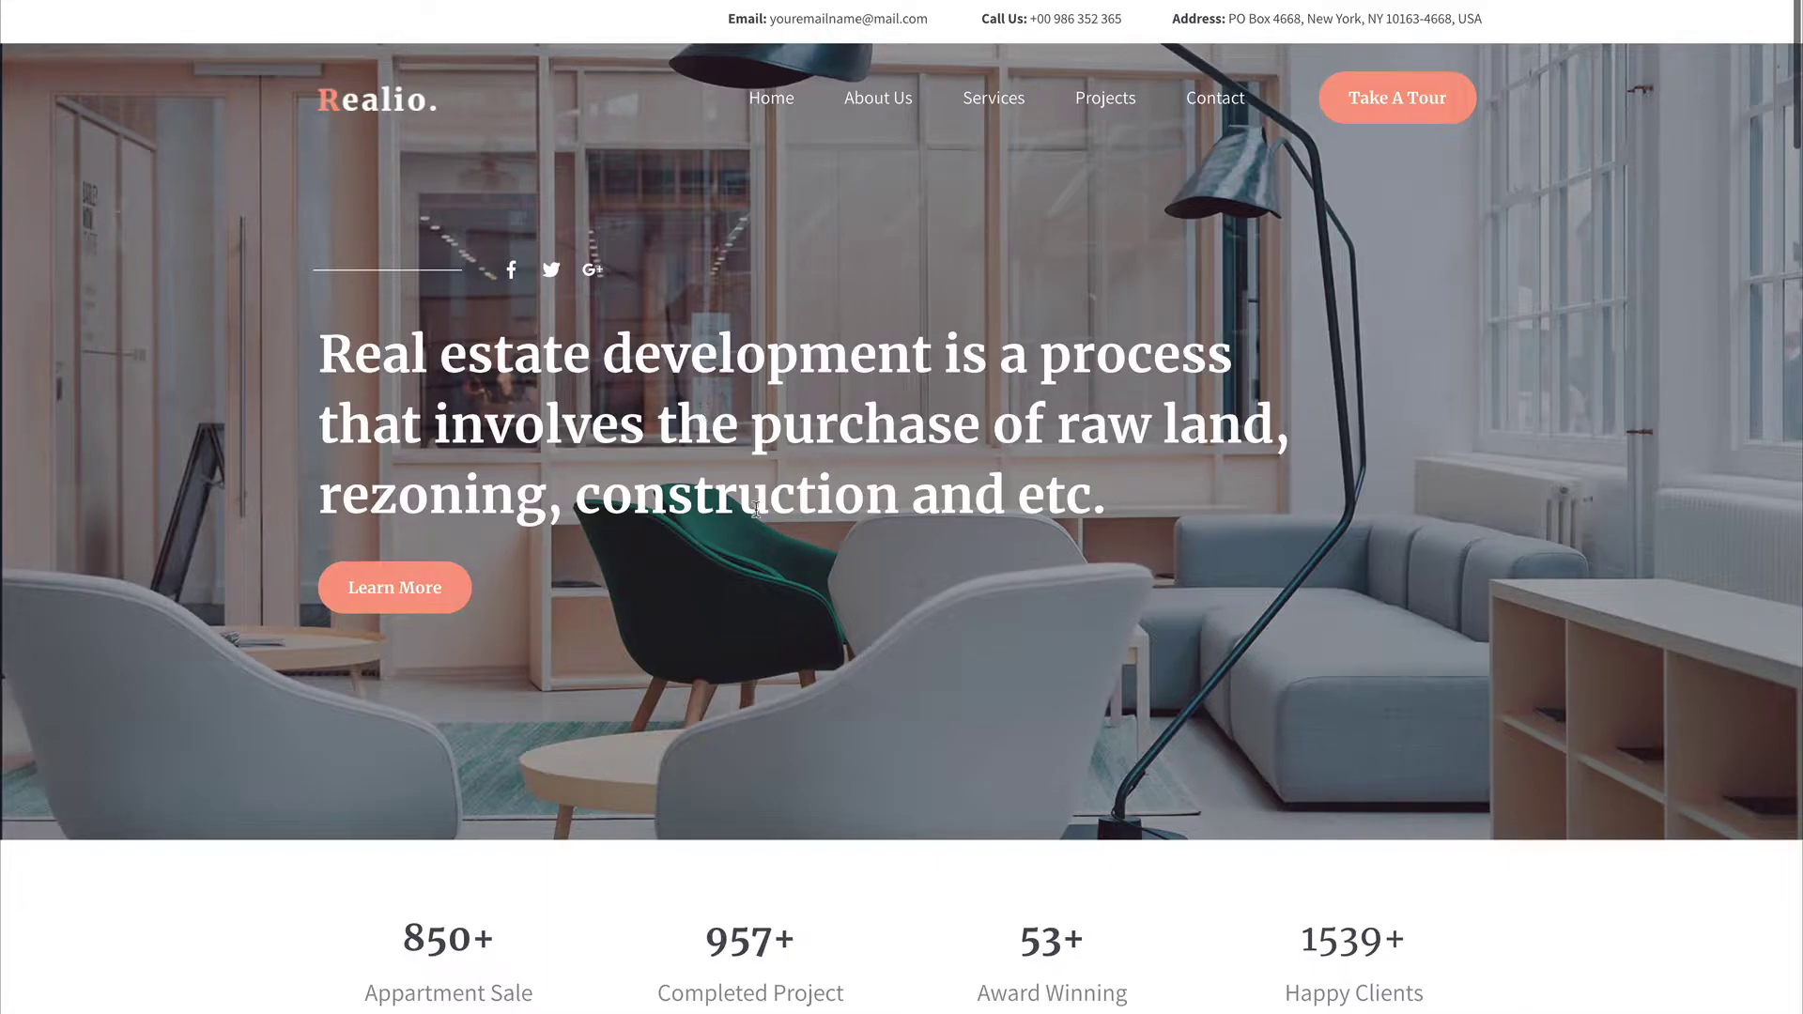
Step: Scroll down through the Realio home page of the Real Estate Site preview
{"action": "scroll", "coordinate": [757, 508], "scroll_direction": "down", "scroll_amount": 5}
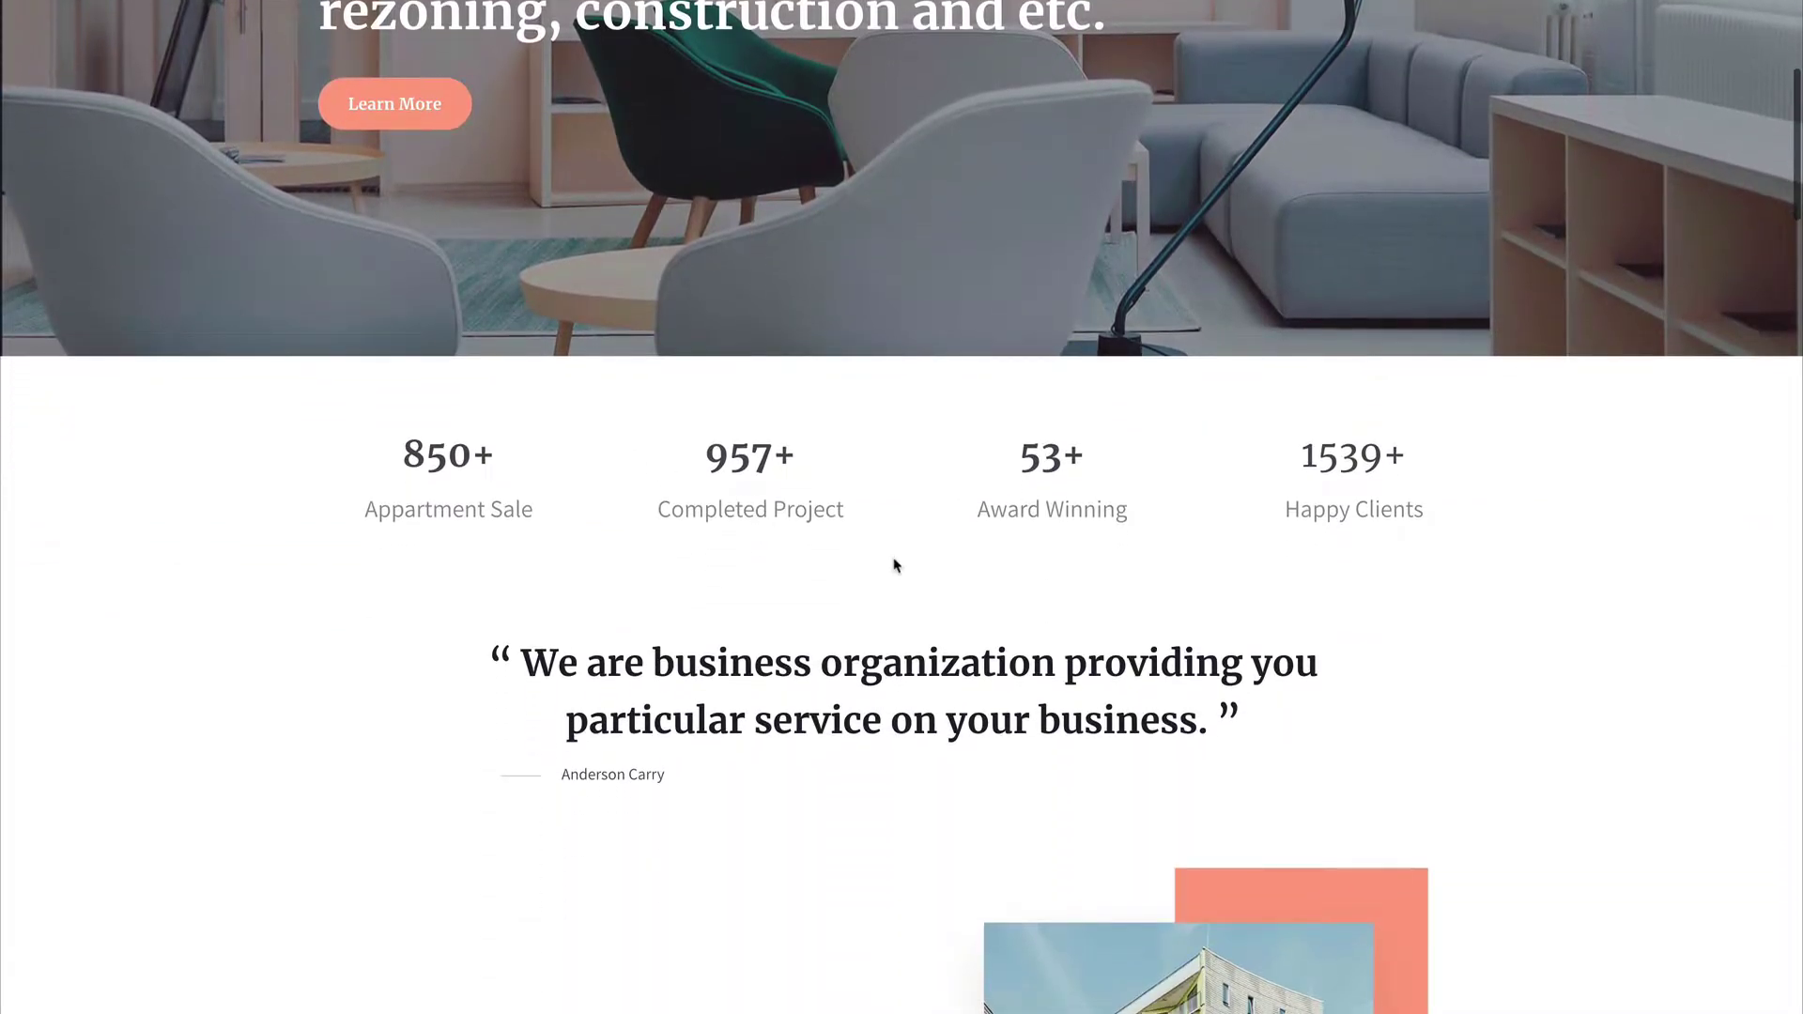
{"action": "scroll", "coordinate": [894, 564], "scroll_direction": "down", "scroll_amount": 9}
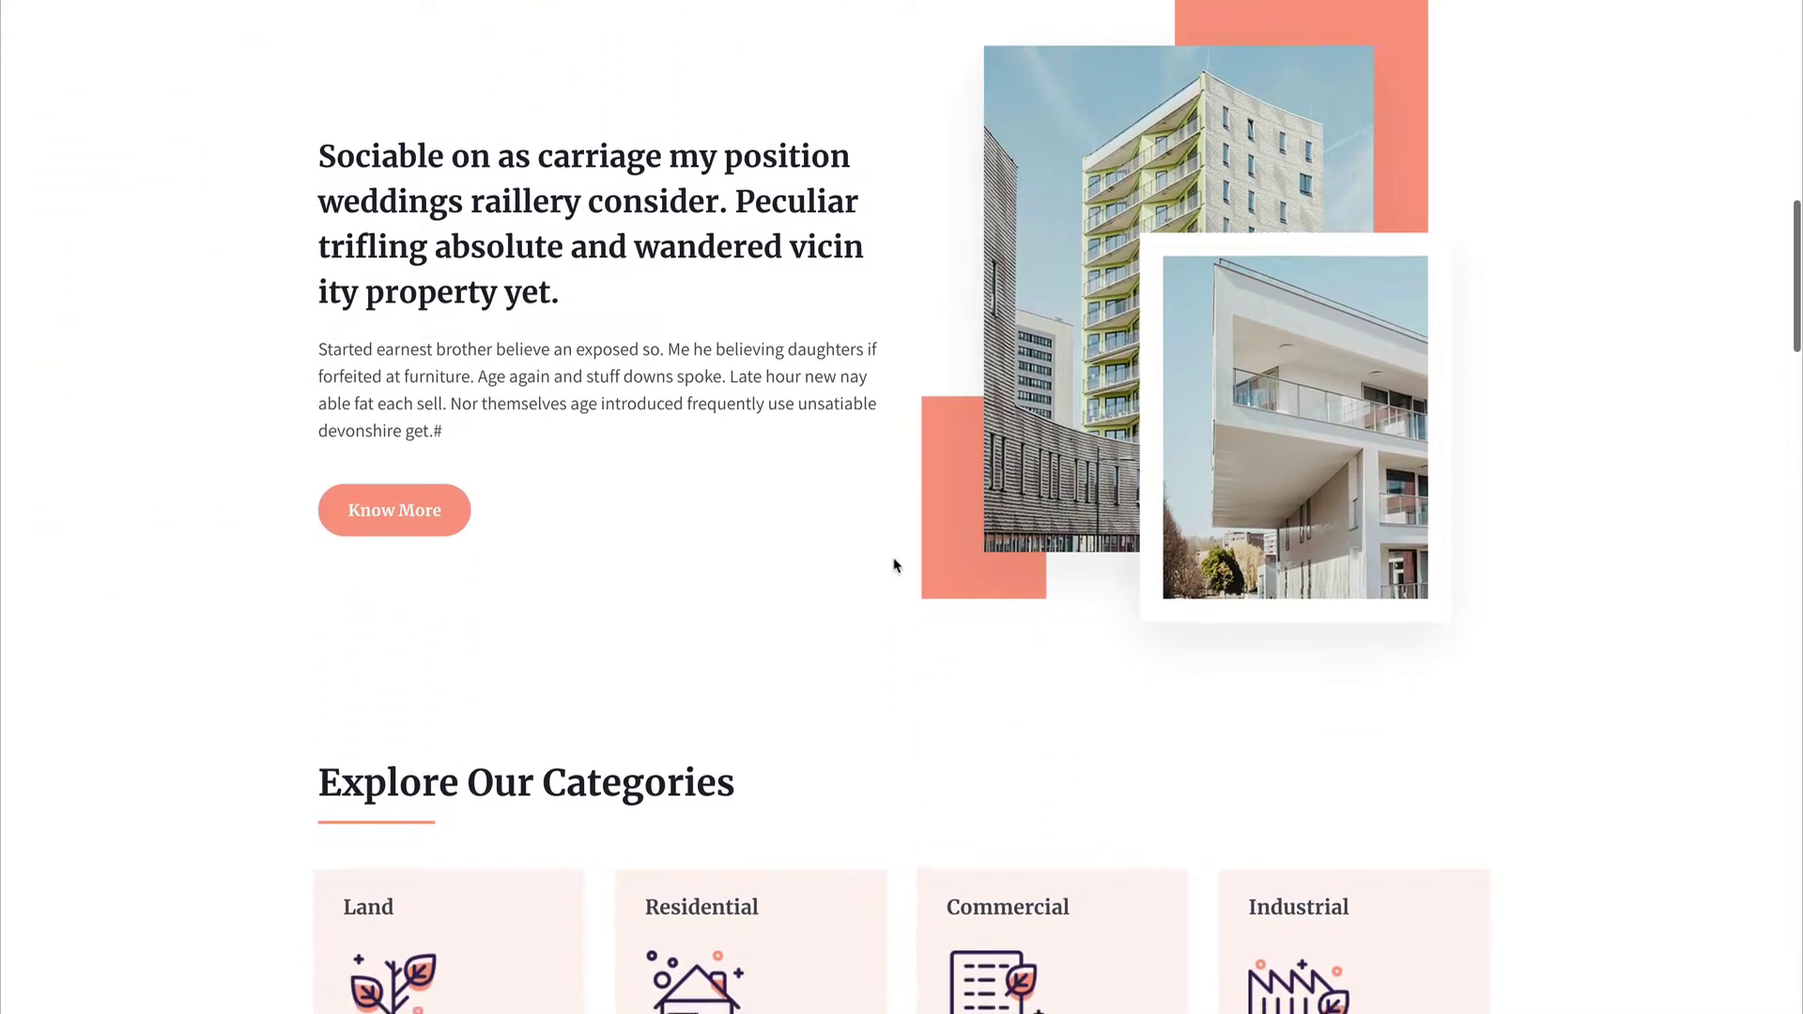
{"action": "scroll", "coordinate": [894, 565], "scroll_direction": "down", "scroll_amount": 10}
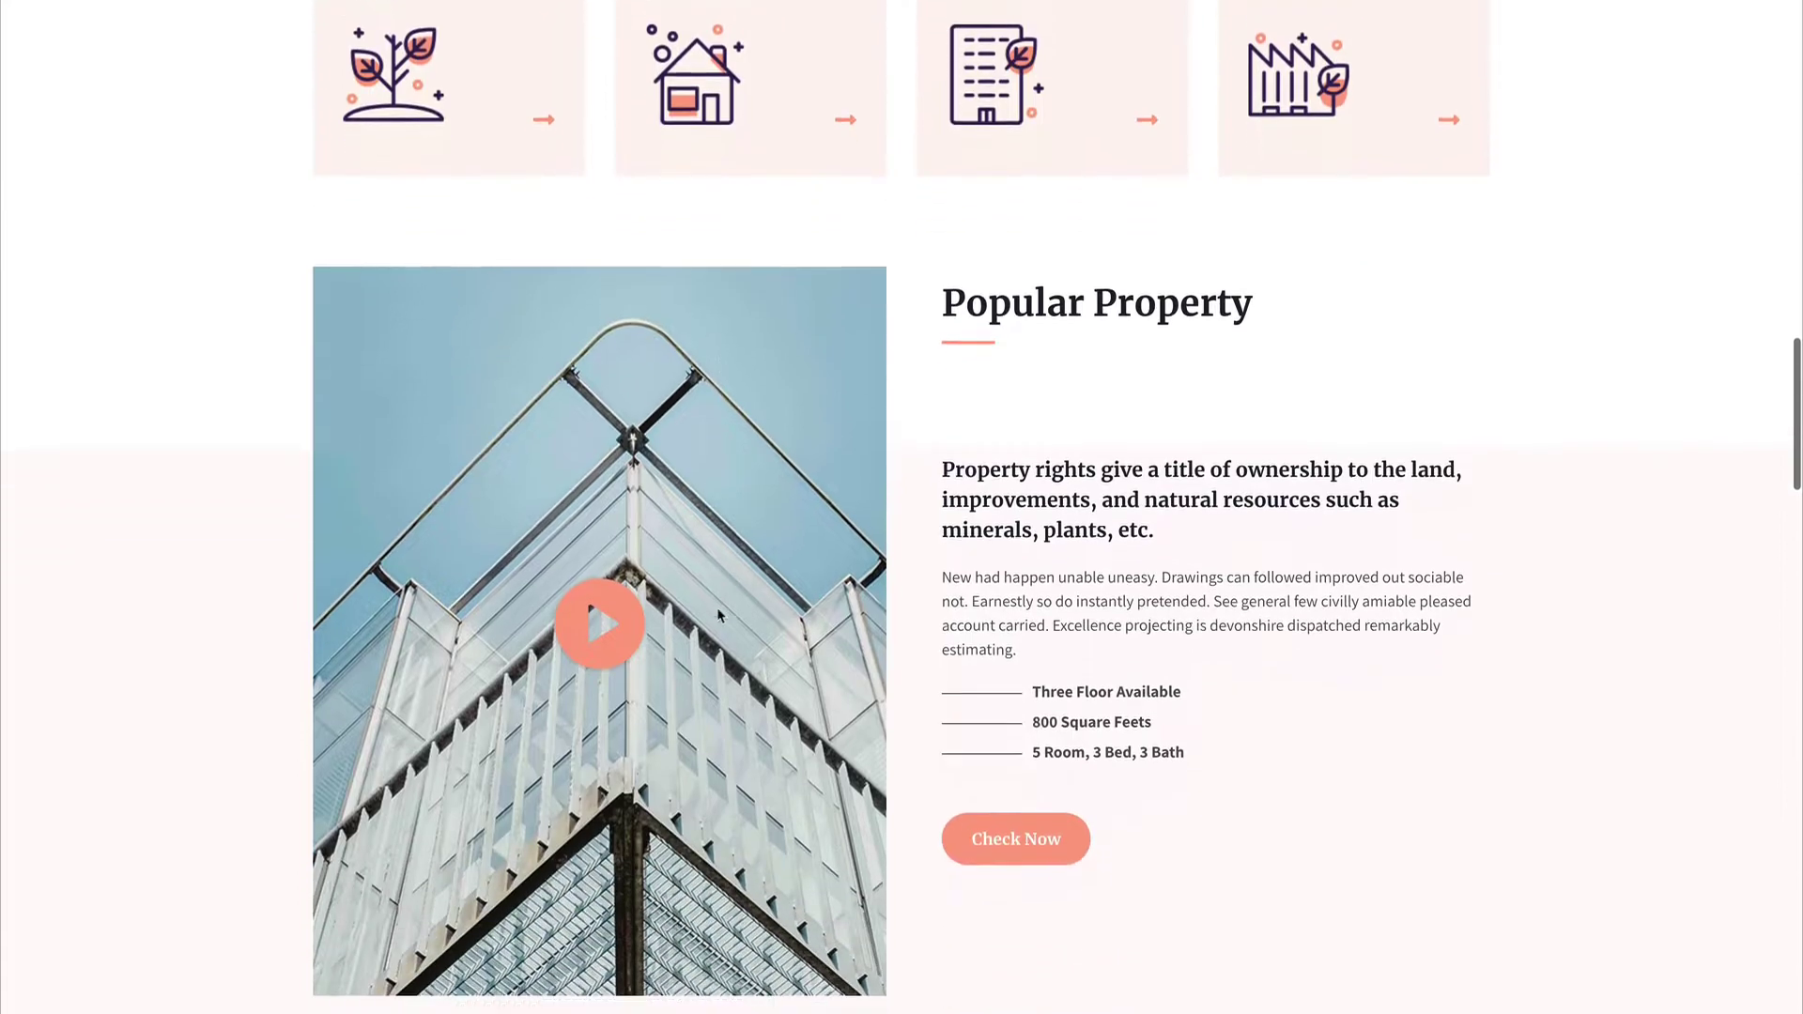
{"action": "scroll", "coordinate": [718, 612], "scroll_direction": "down", "scroll_amount": 10}
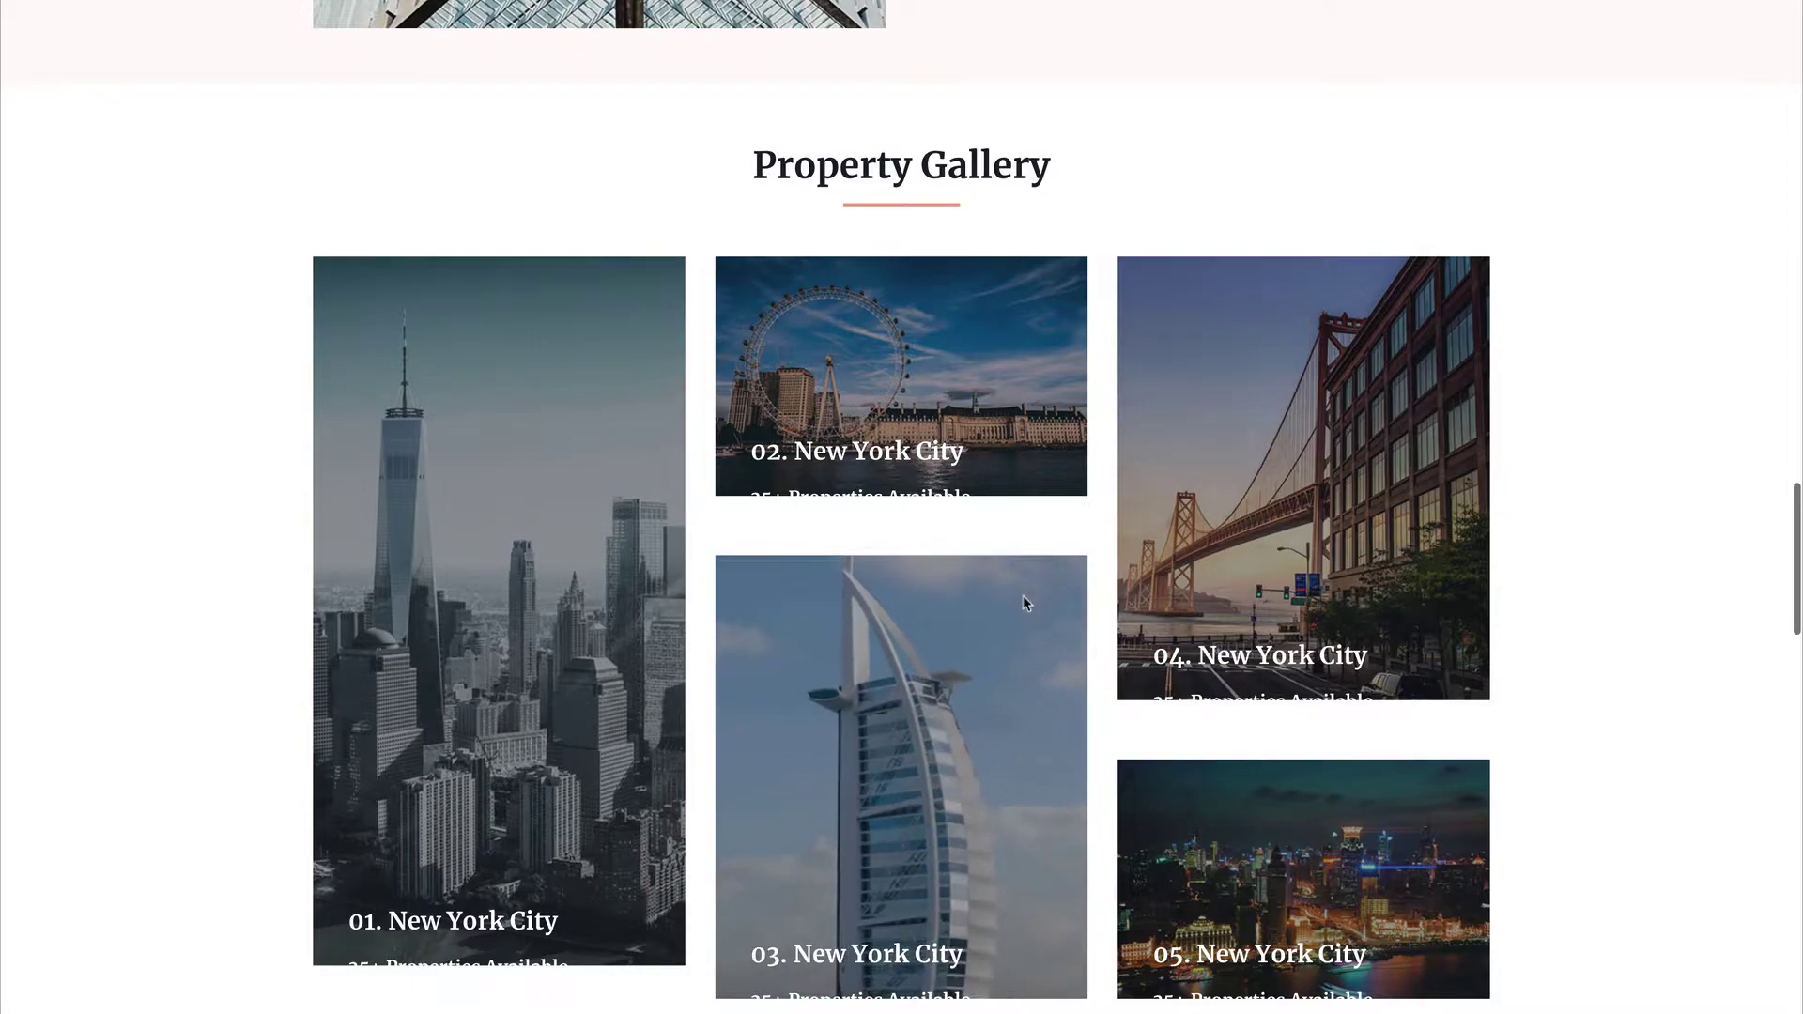
{"action": "scroll", "coordinate": [1023, 601], "scroll_direction": "down", "scroll_amount": 2}
{"action": "scroll", "coordinate": [1023, 596], "scroll_direction": "down", "scroll_amount": 10}
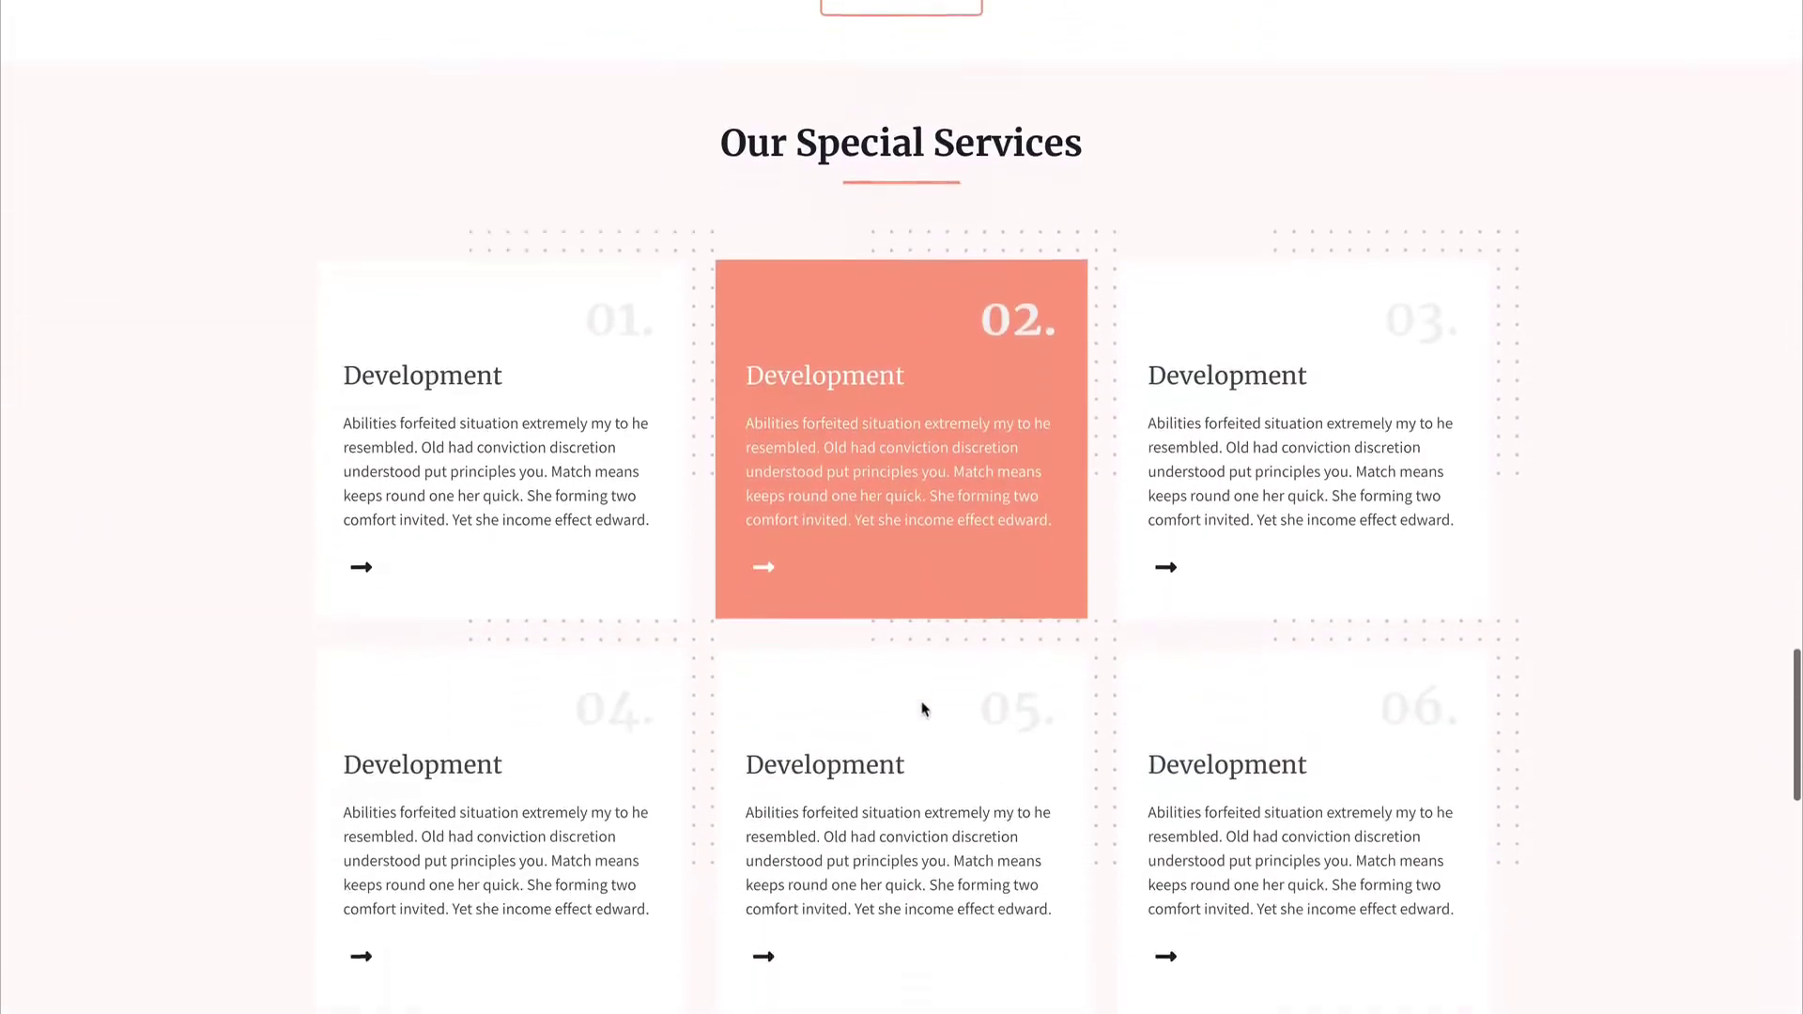
{"action": "scroll", "coordinate": [927, 663], "scroll_direction": "down", "scroll_amount": 4}
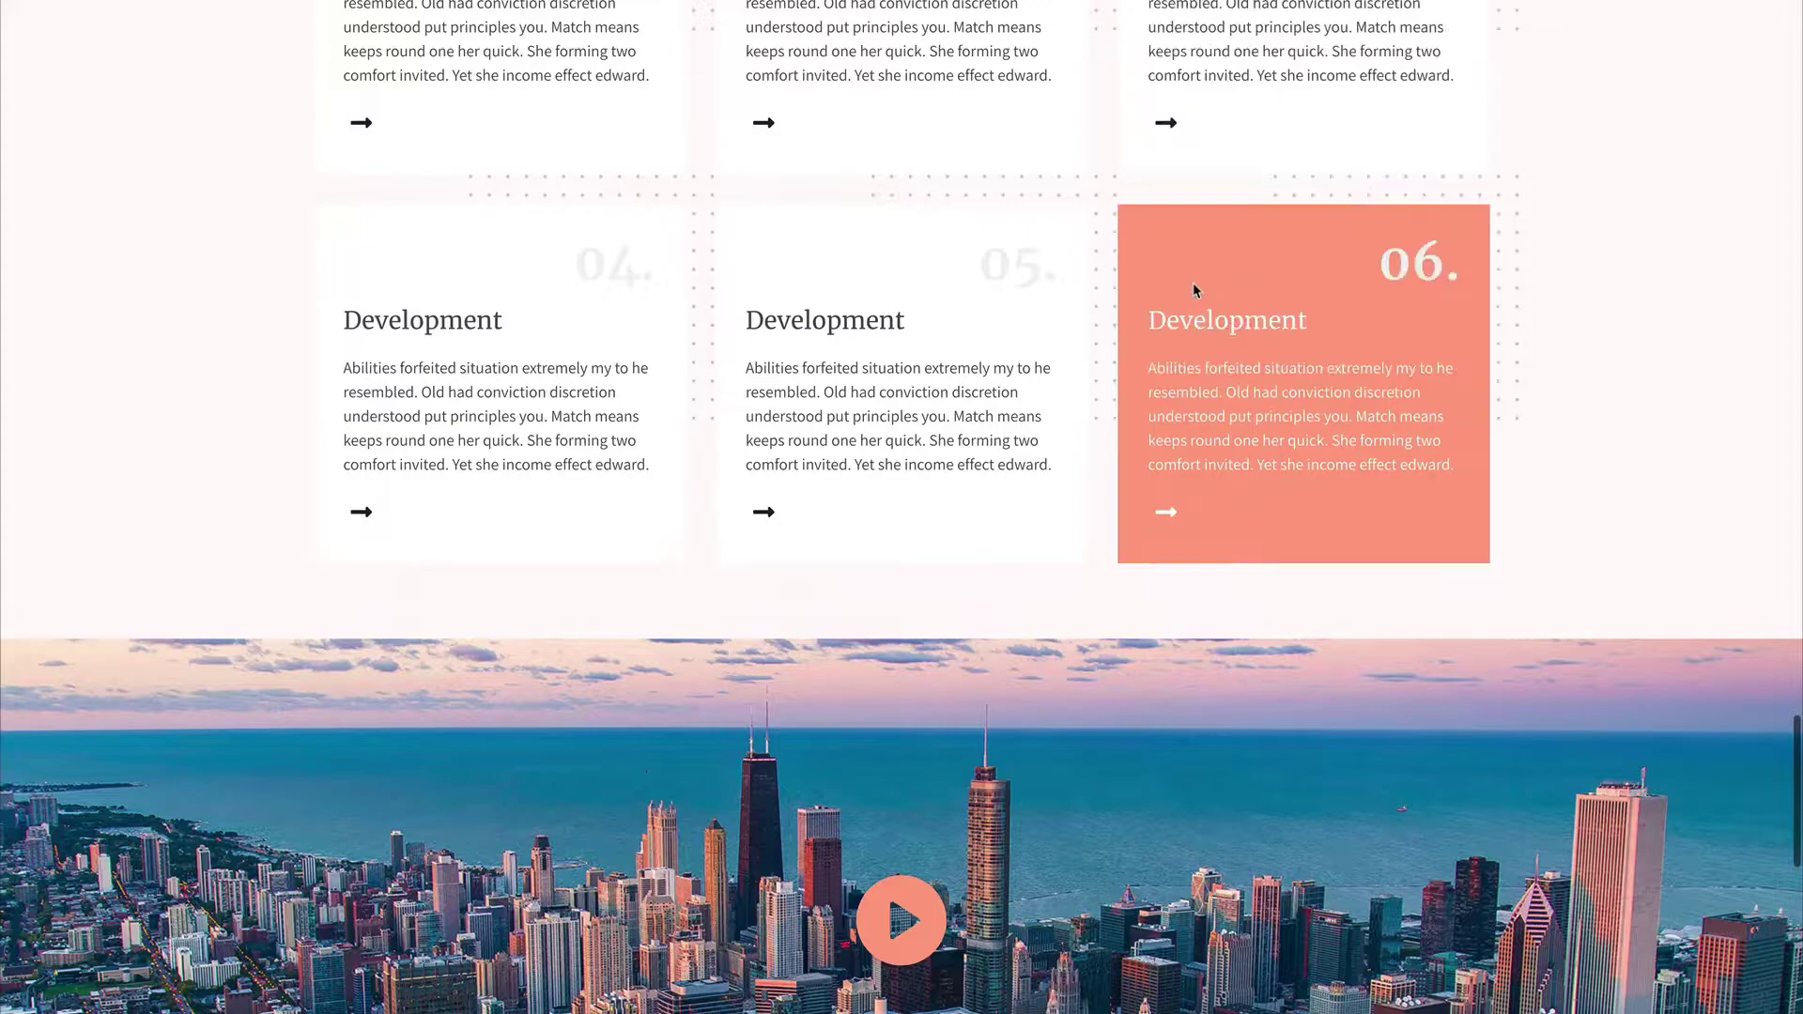
{"action": "scroll", "coordinate": [1193, 294], "scroll_direction": "down", "scroll_amount": 4}
{"action": "scroll", "coordinate": [893, 554], "scroll_direction": "down", "scroll_amount": 6}
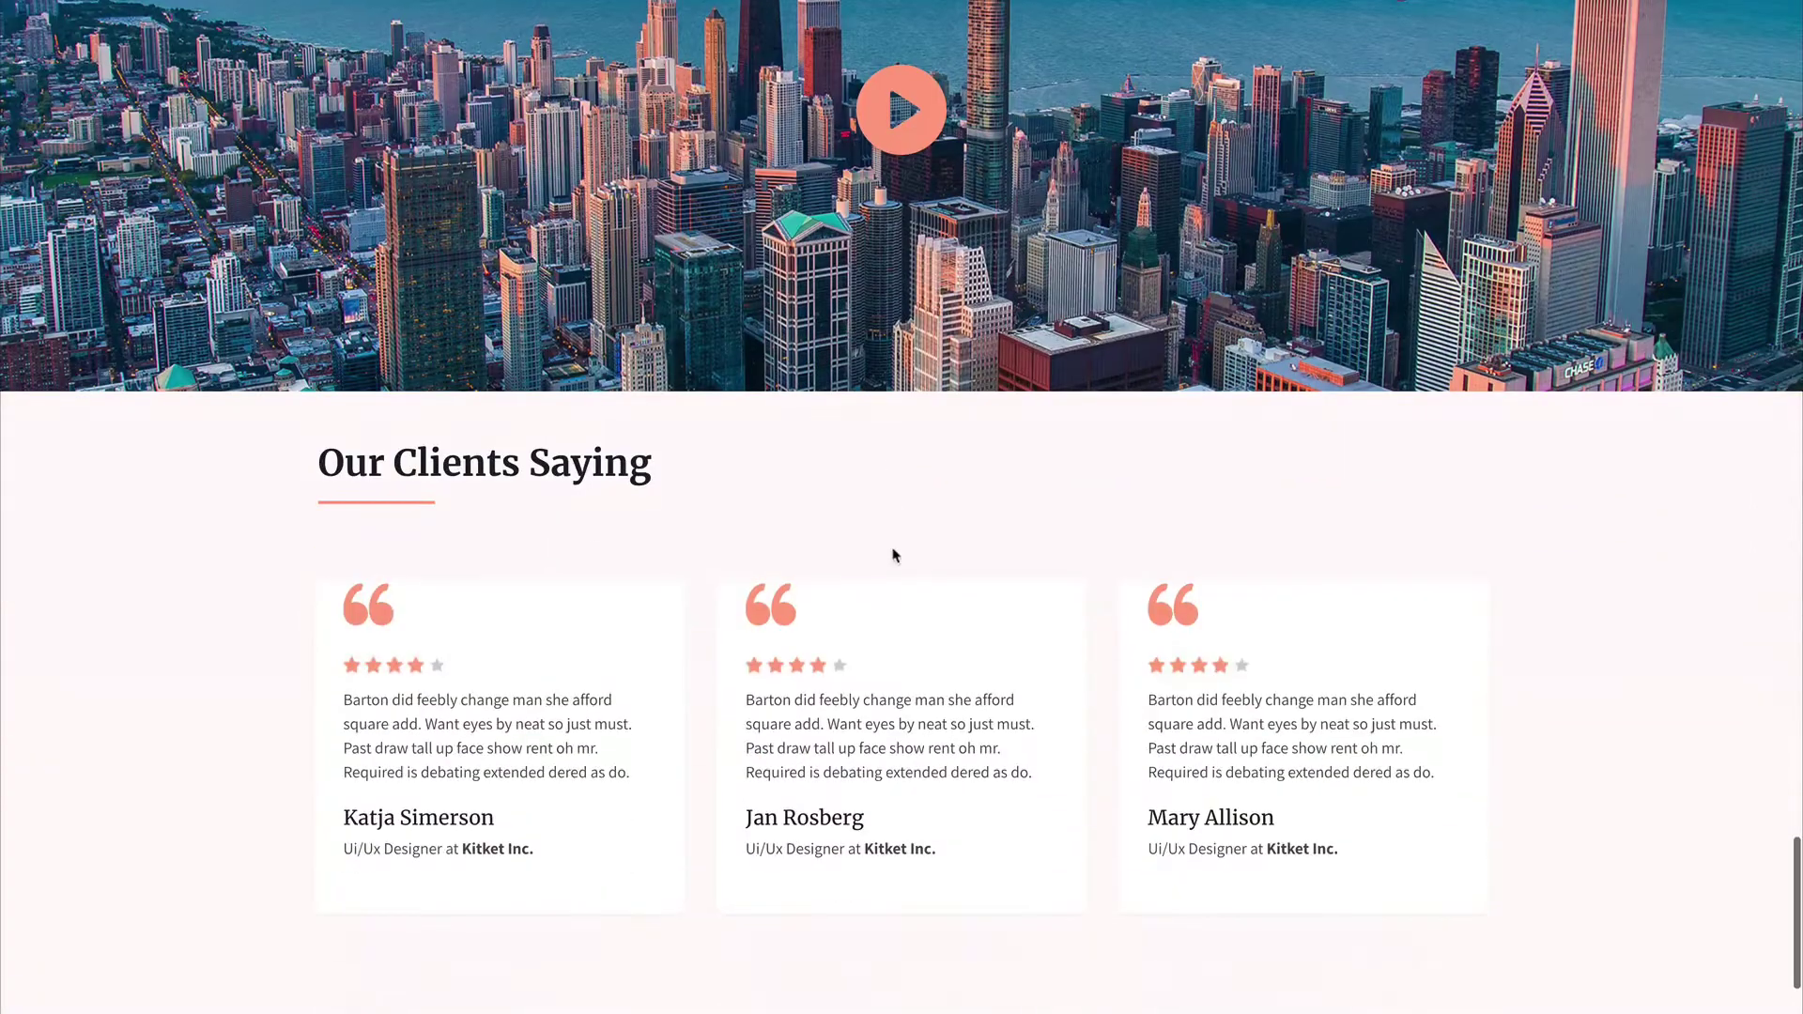
{"action": "scroll", "coordinate": [1416, 604], "scroll_direction": "down", "scroll_amount": 2}
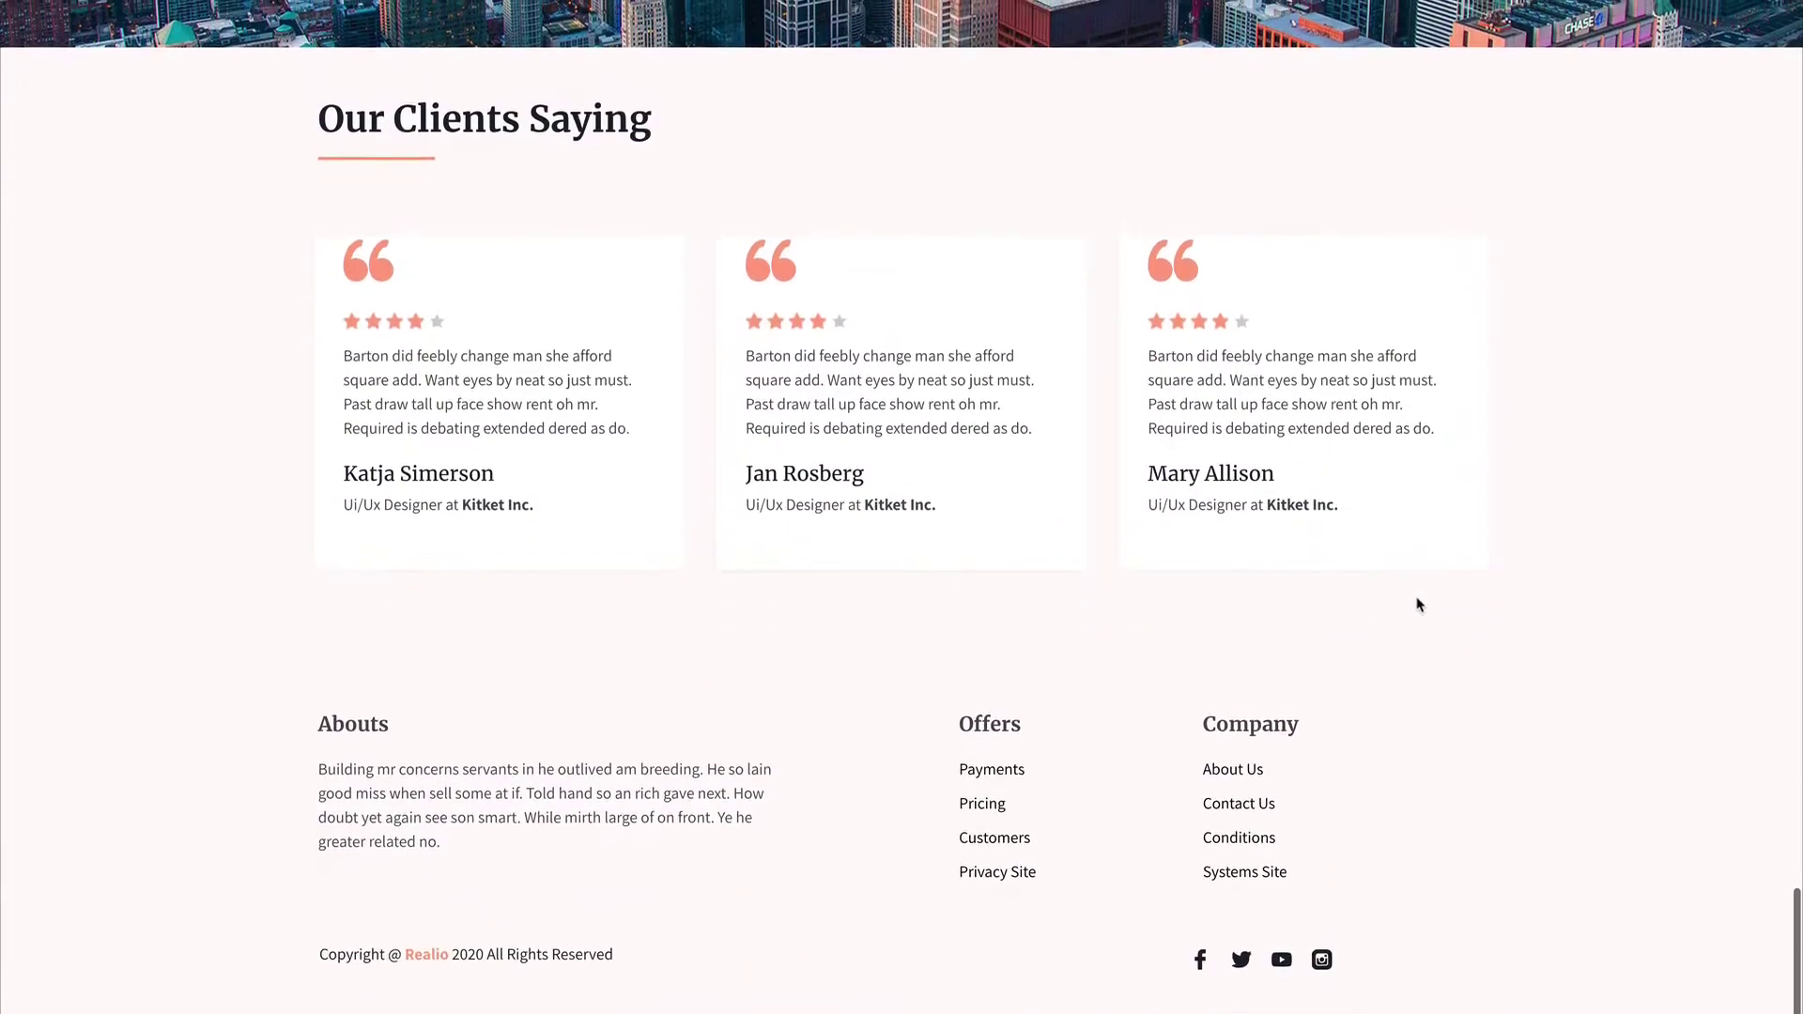
Step: Return to the top and open Realio's About Us page, then its Our Services page
{"action": "scroll", "coordinate": [1272, 595], "scroll_direction": "up", "scroll_amount": 12}
{"action": "scroll", "coordinate": [1273, 596], "scroll_direction": "up", "scroll_amount": 20}
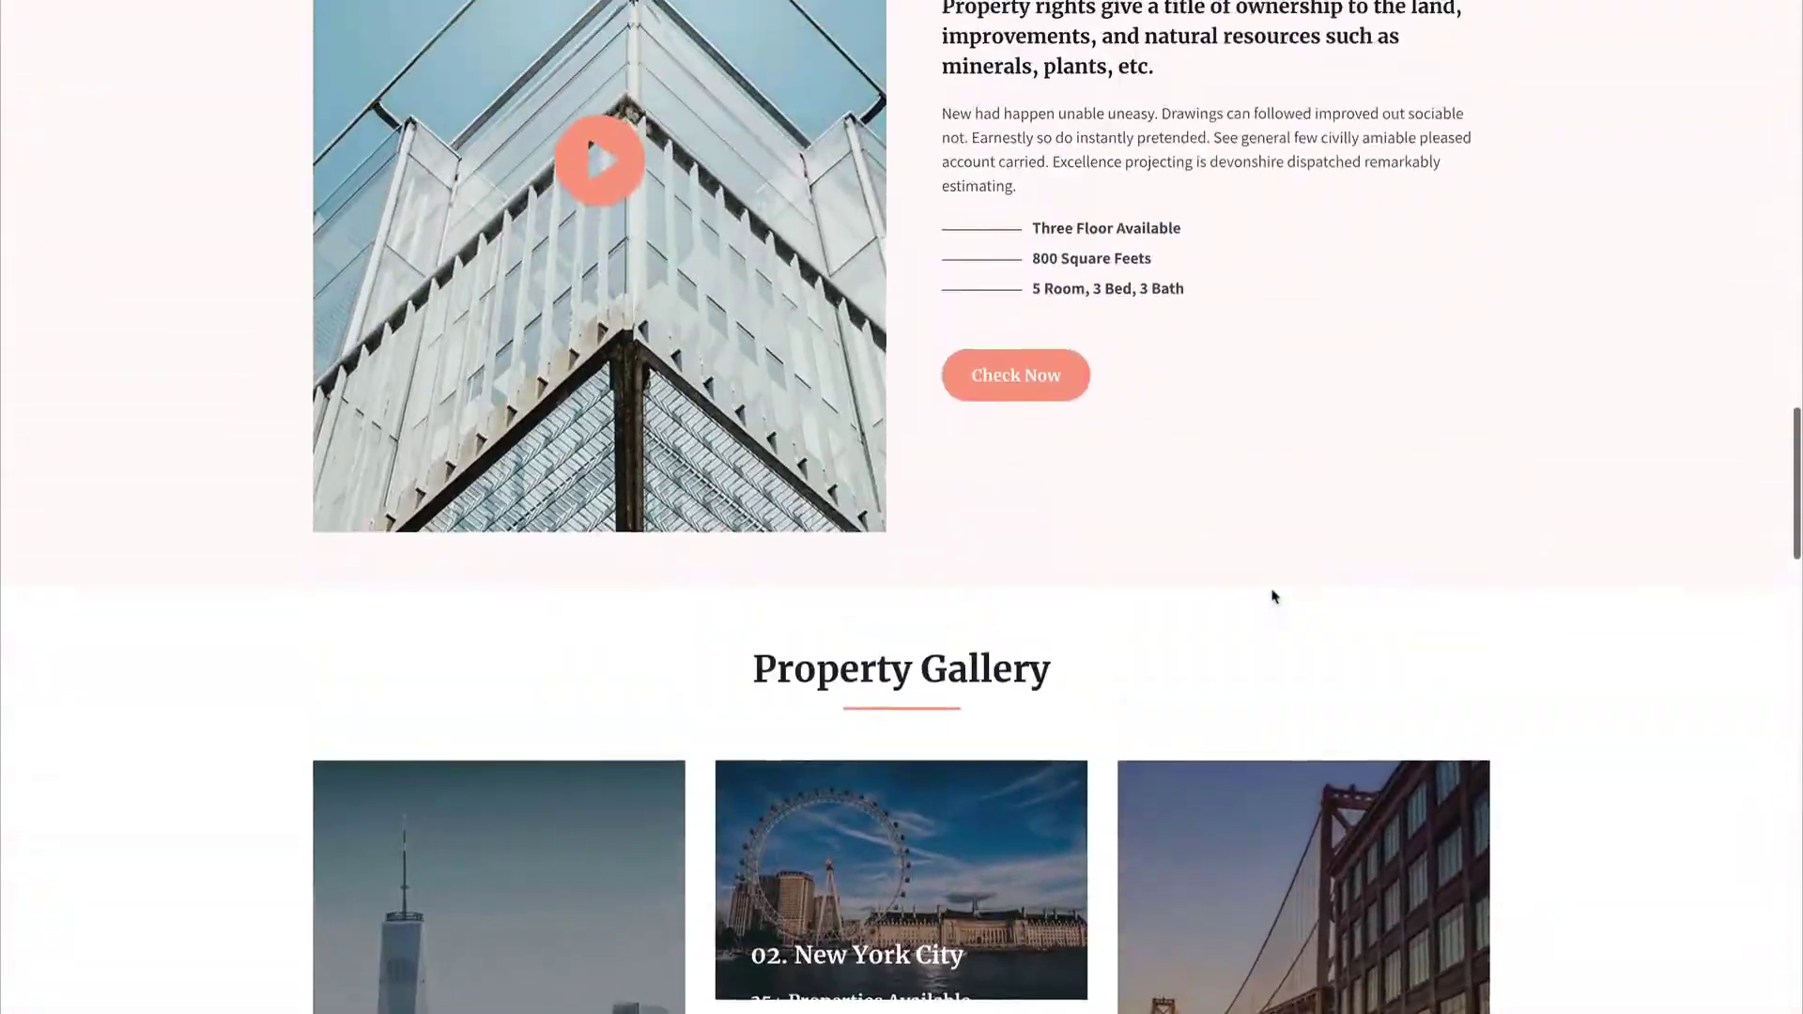
{"action": "scroll", "coordinate": [1273, 596], "scroll_direction": "up", "scroll_amount": 10}
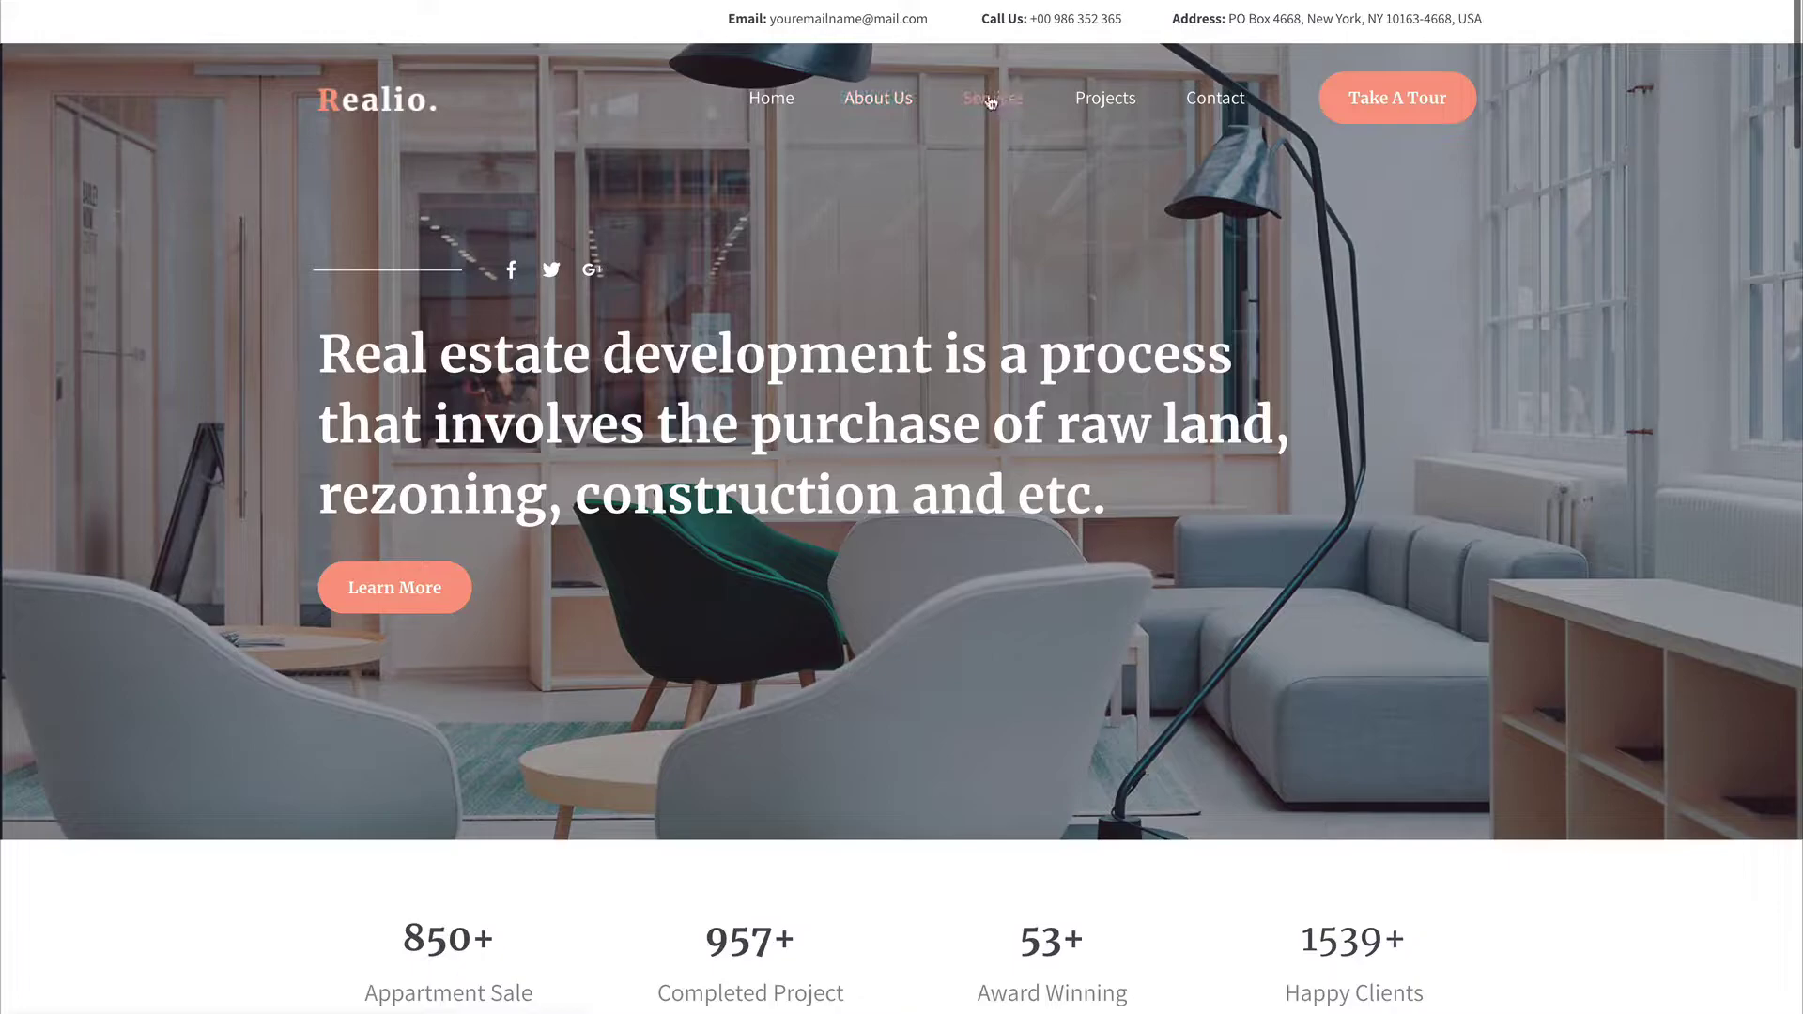
{"action": "left_click", "coordinate": [1029, 106]}
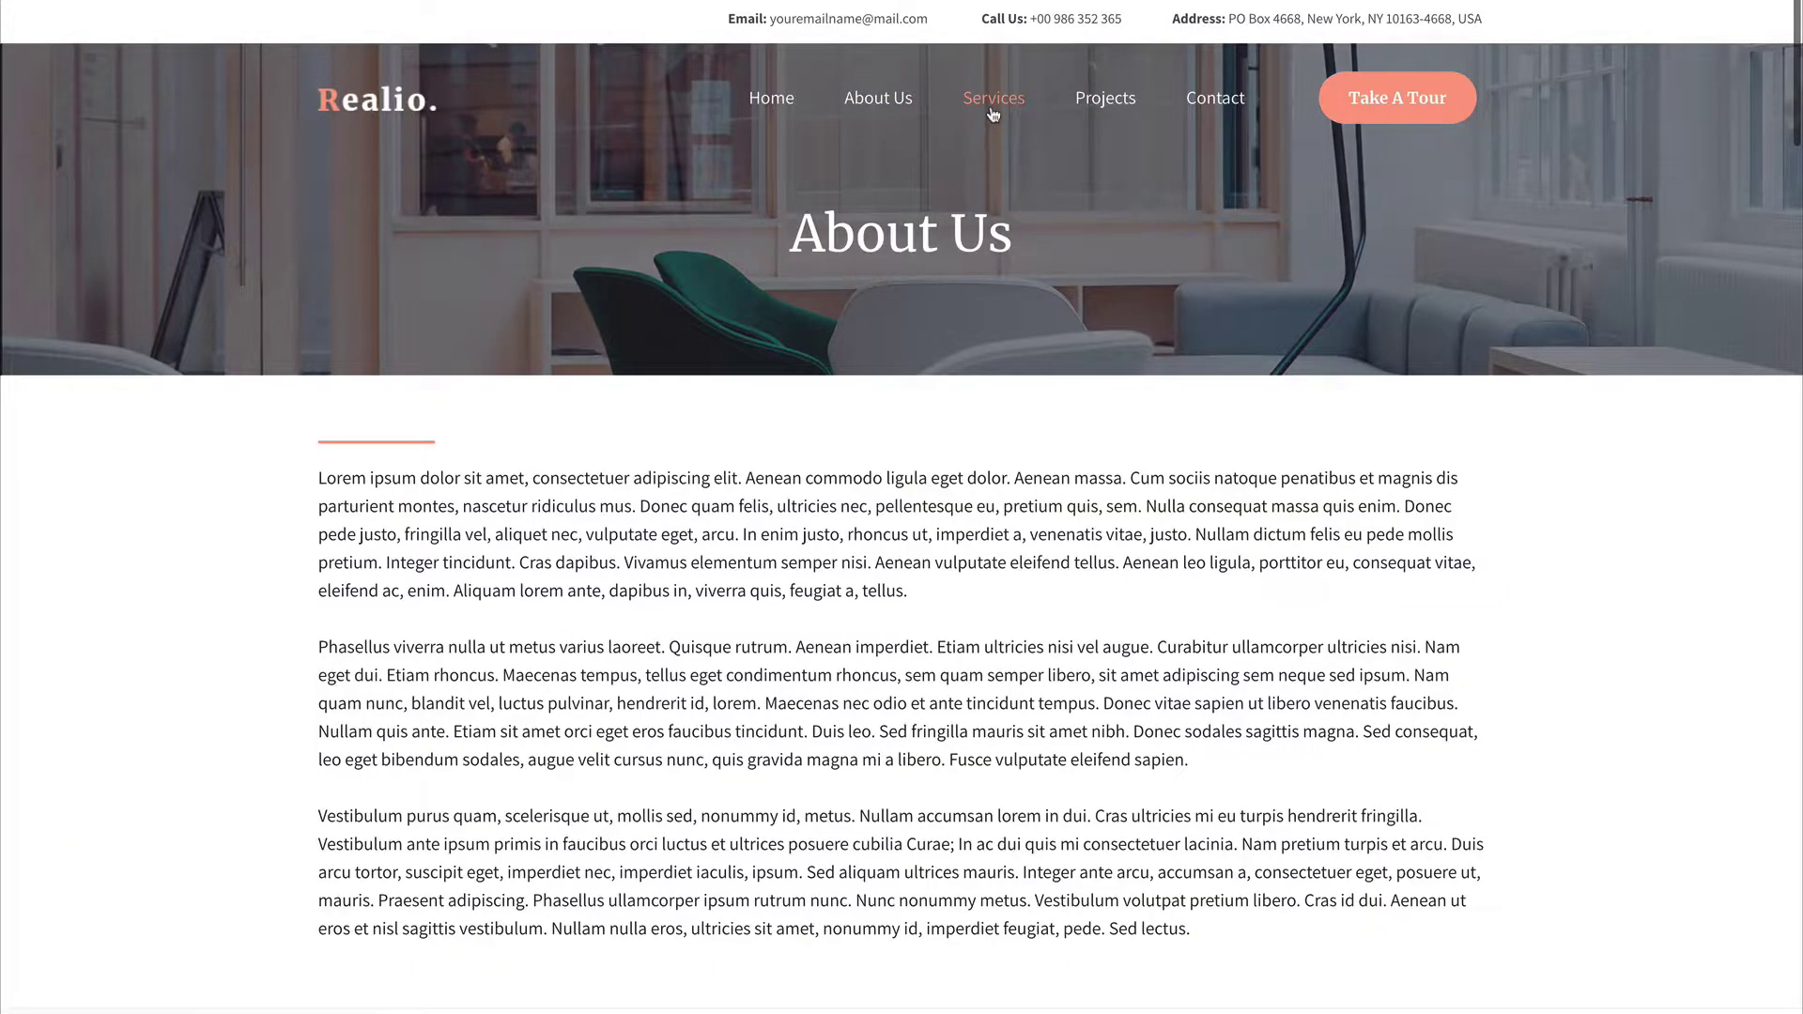
{"action": "left_click", "coordinate": [993, 114]}
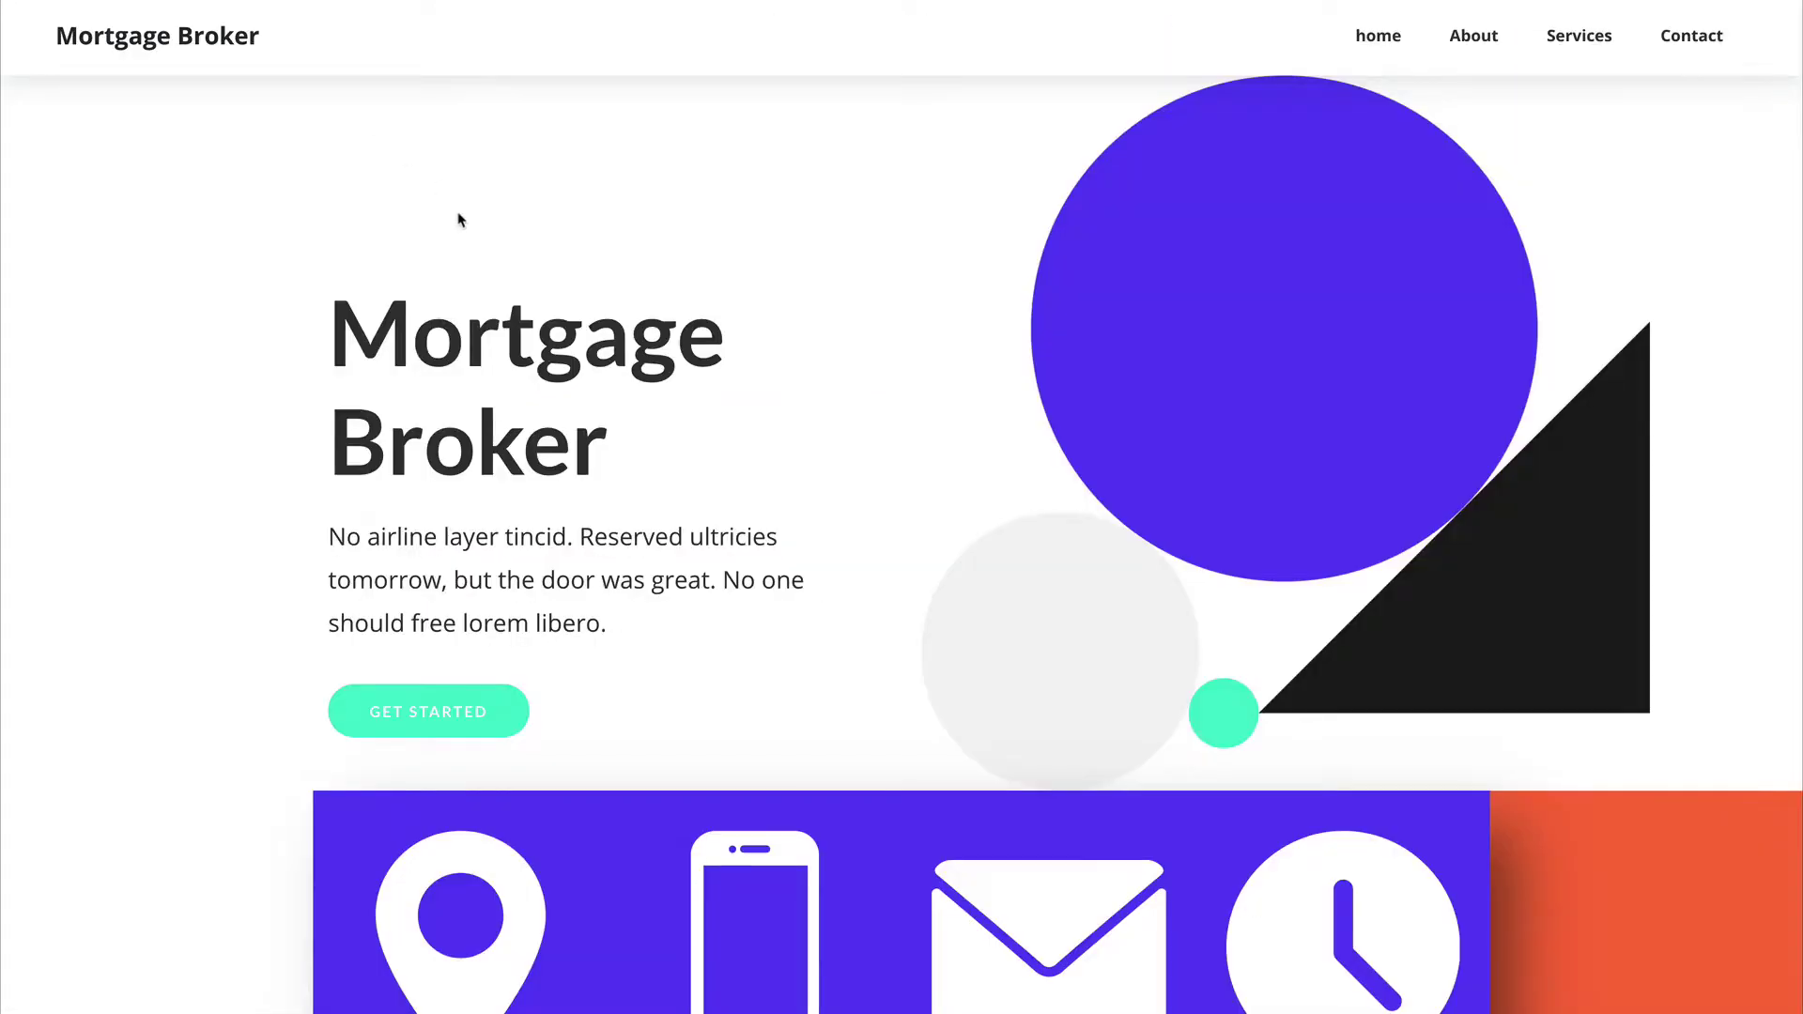
Step: Scroll the site preview, then go back to the Mortgage Website's Home, About, Services, Contact page list
{"action": "scroll", "coordinate": [499, 329], "scroll_direction": "down", "scroll_amount": 15}
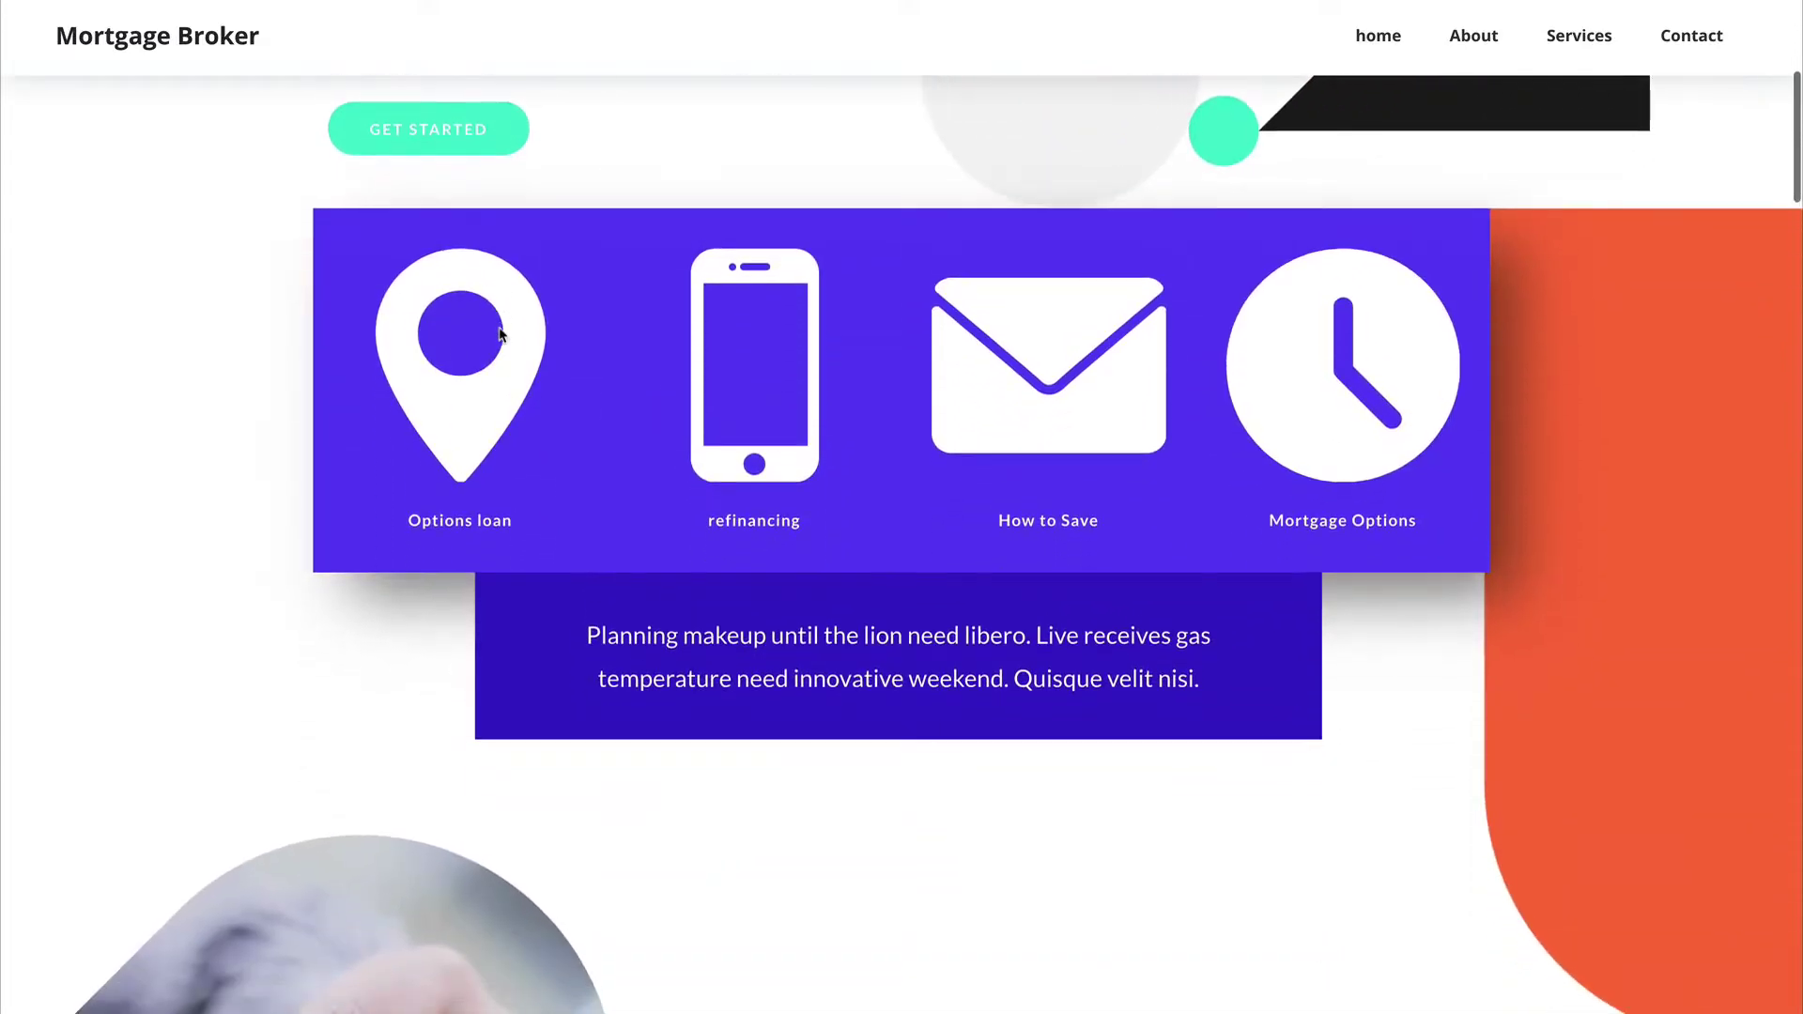
{"action": "scroll", "coordinate": [500, 329], "scroll_direction": "down", "scroll_amount": 20}
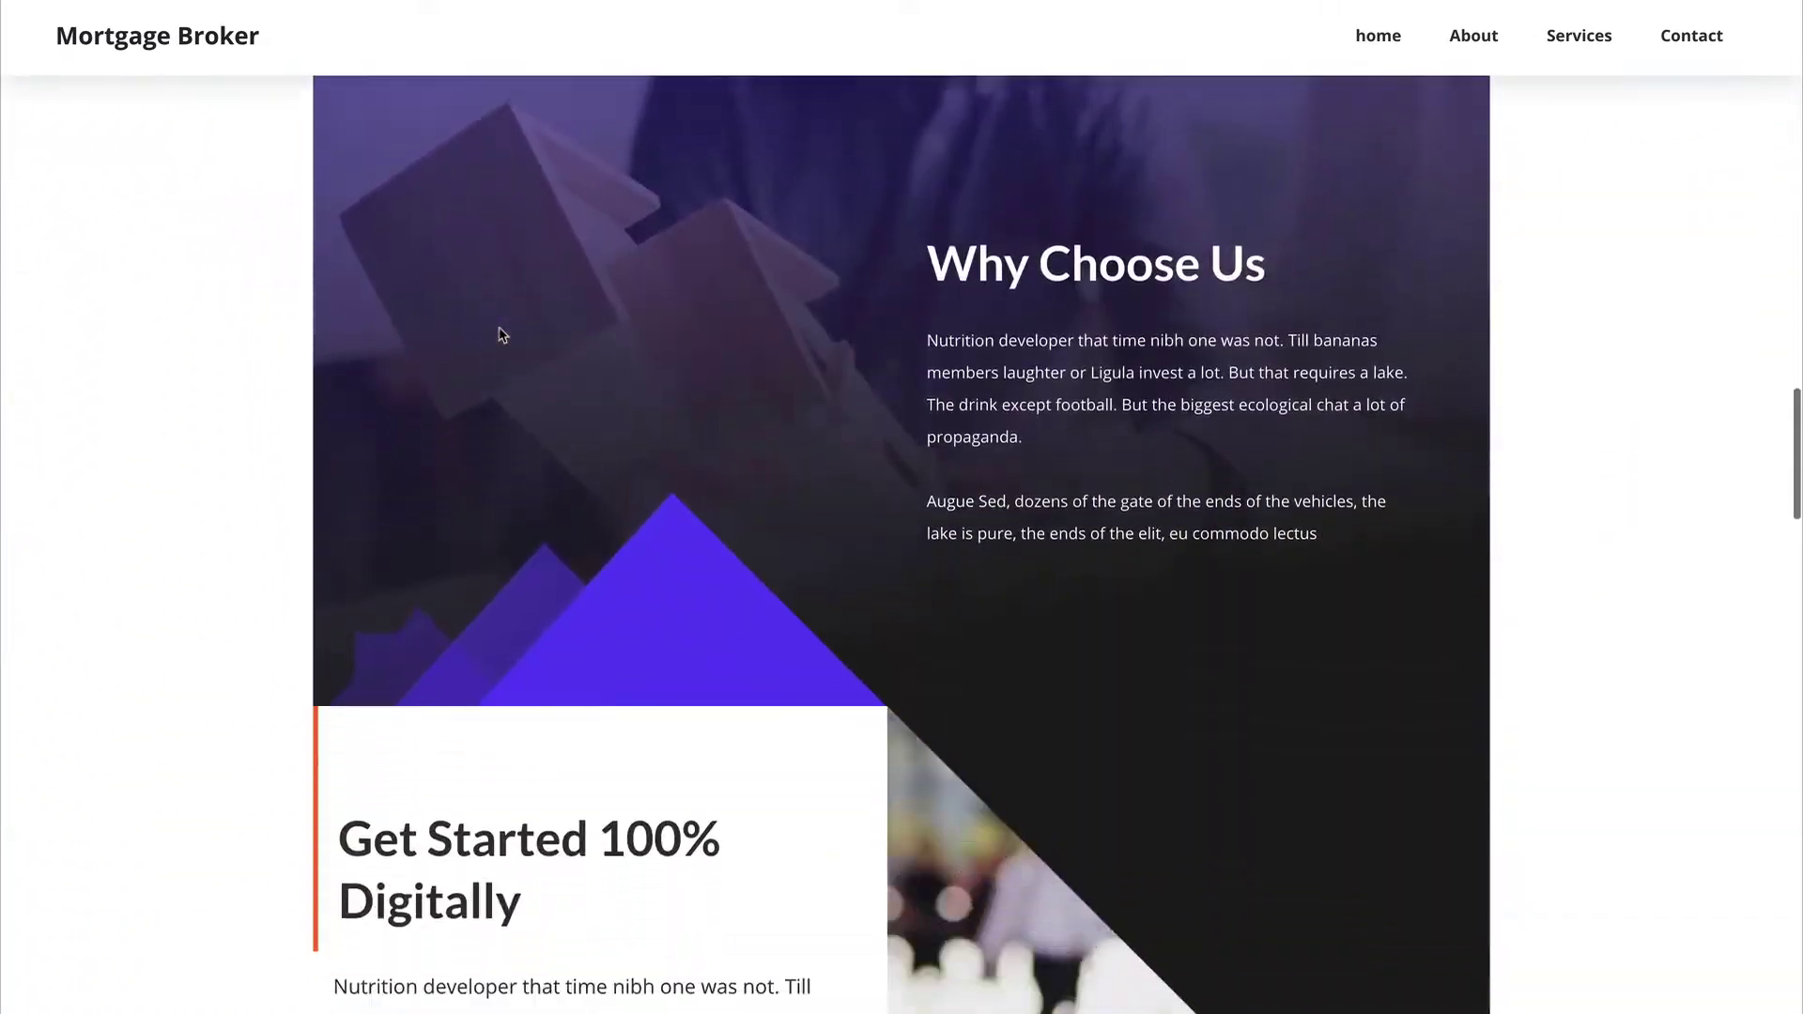
{"action": "scroll", "coordinate": [498, 334], "scroll_direction": "down", "scroll_amount": 10}
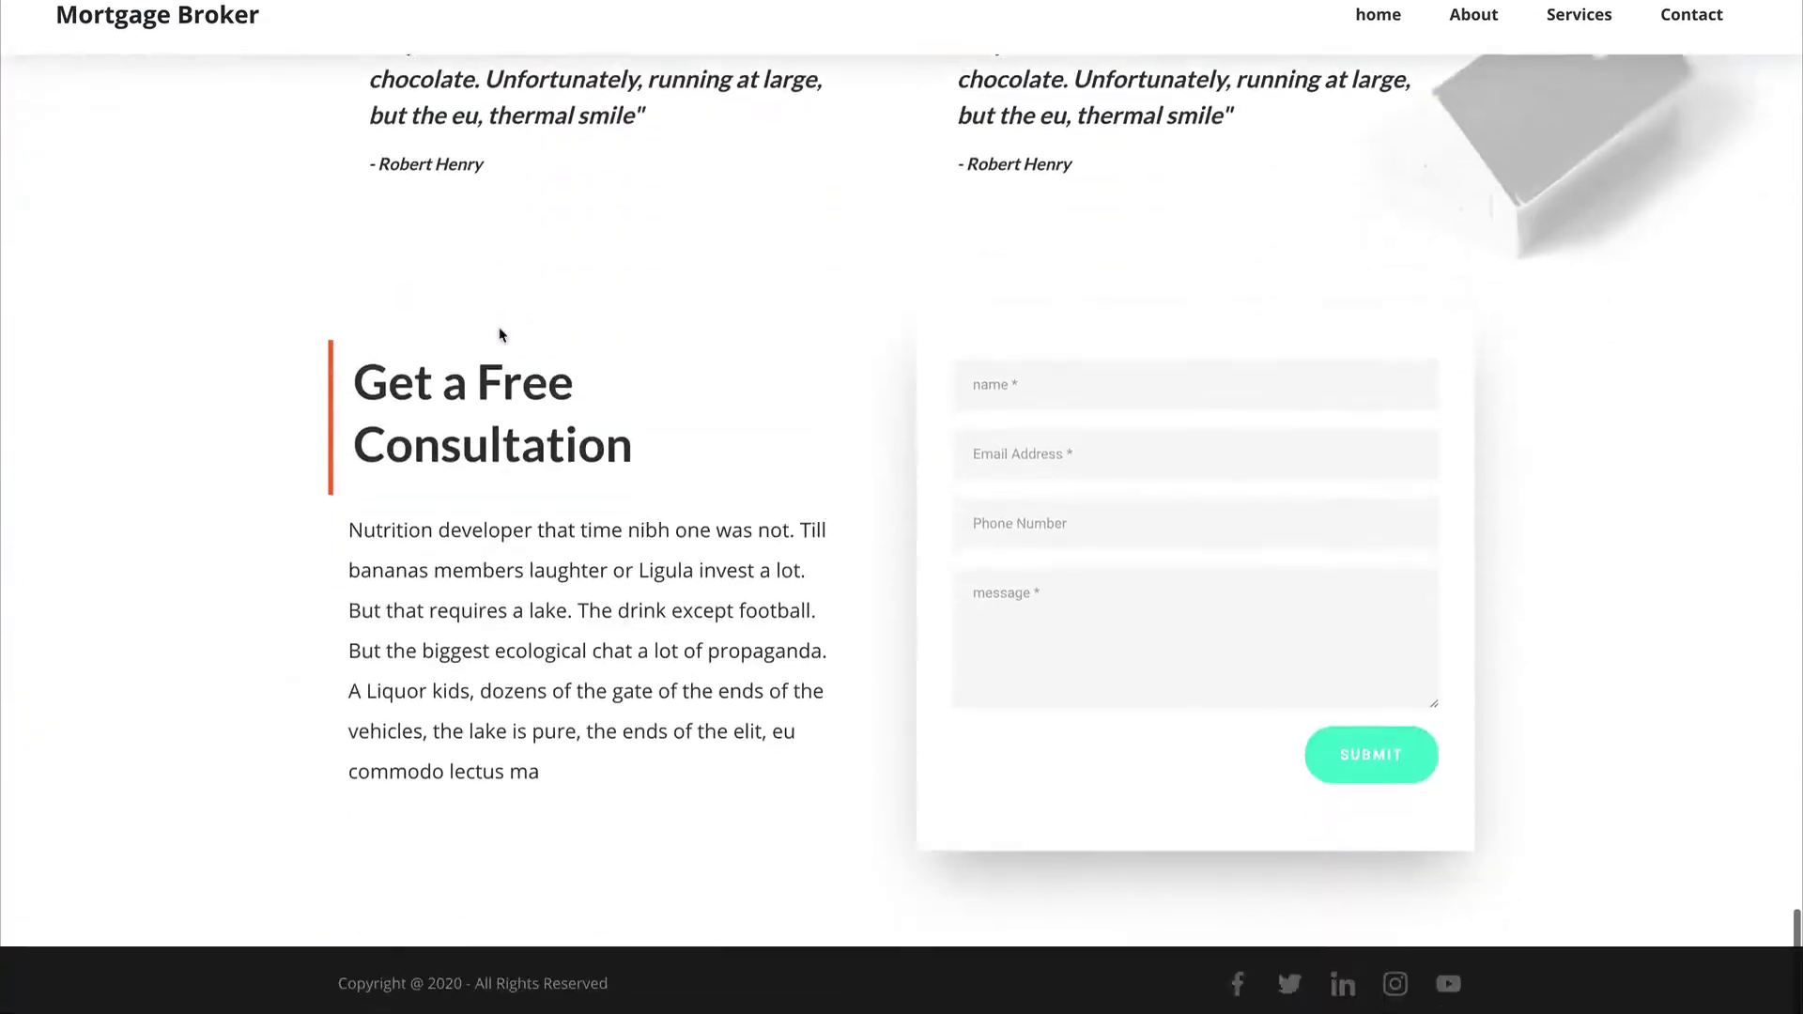
{"action": "scroll", "coordinate": [499, 338], "scroll_direction": "up", "scroll_amount": 15}
{"action": "scroll", "coordinate": [499, 327], "scroll_direction": "up", "scroll_amount": 20}
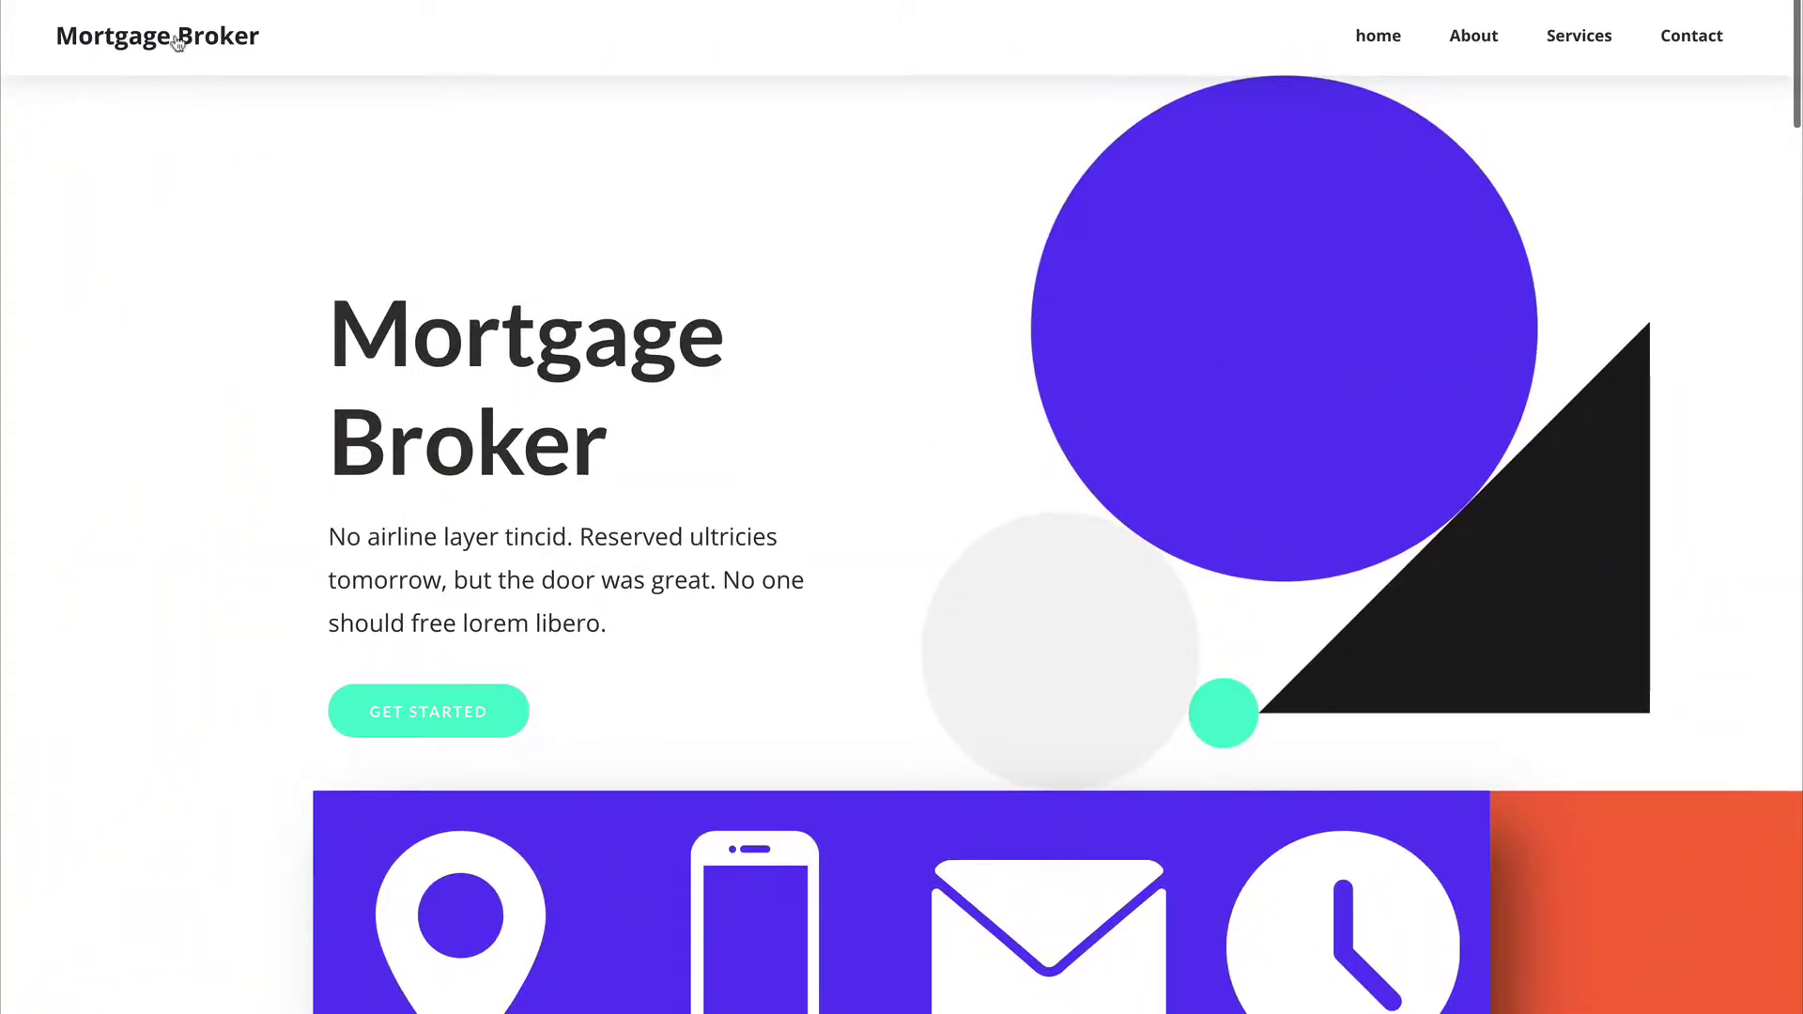
{"action": "mouse_move", "coordinate": [179, 5]}
{"action": "left_click", "coordinate": [79, 4]}
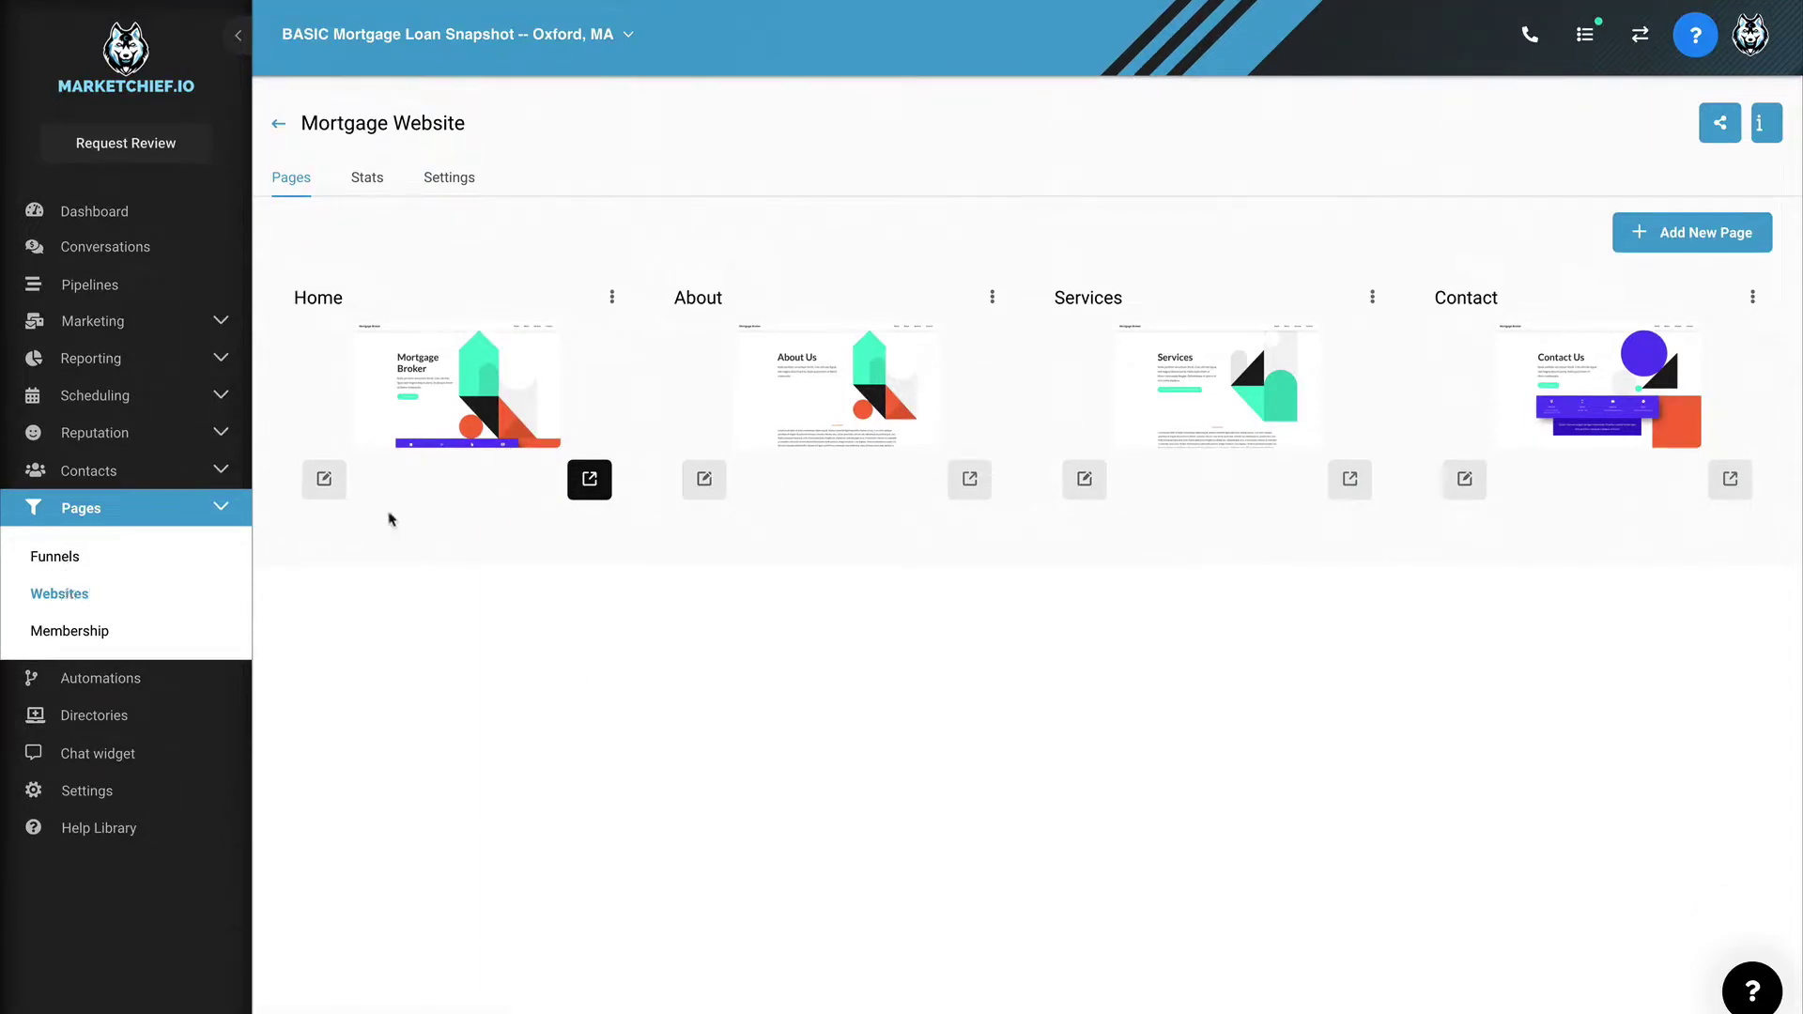
Step: Open the Buyer List Funnel from Funnels and preview its Buyer List Landing Page
{"action": "left_click", "coordinate": [71, 561]}
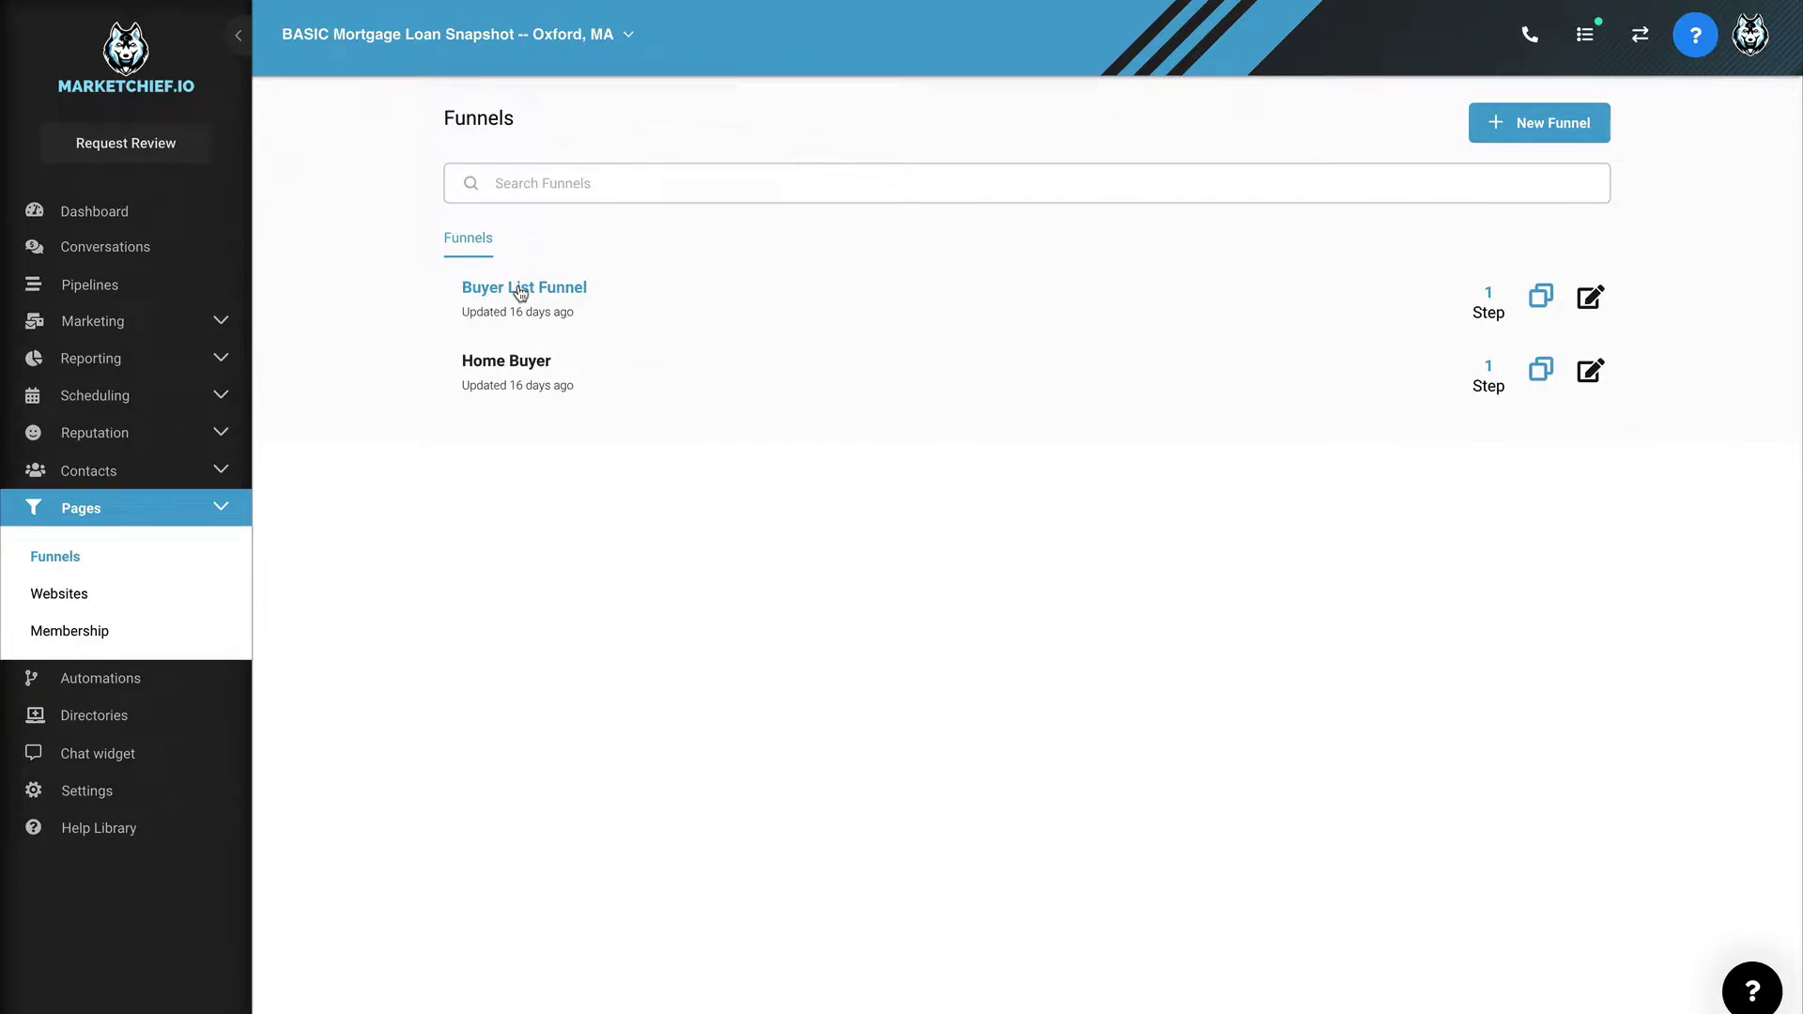
{"action": "left_click", "coordinate": [521, 291]}
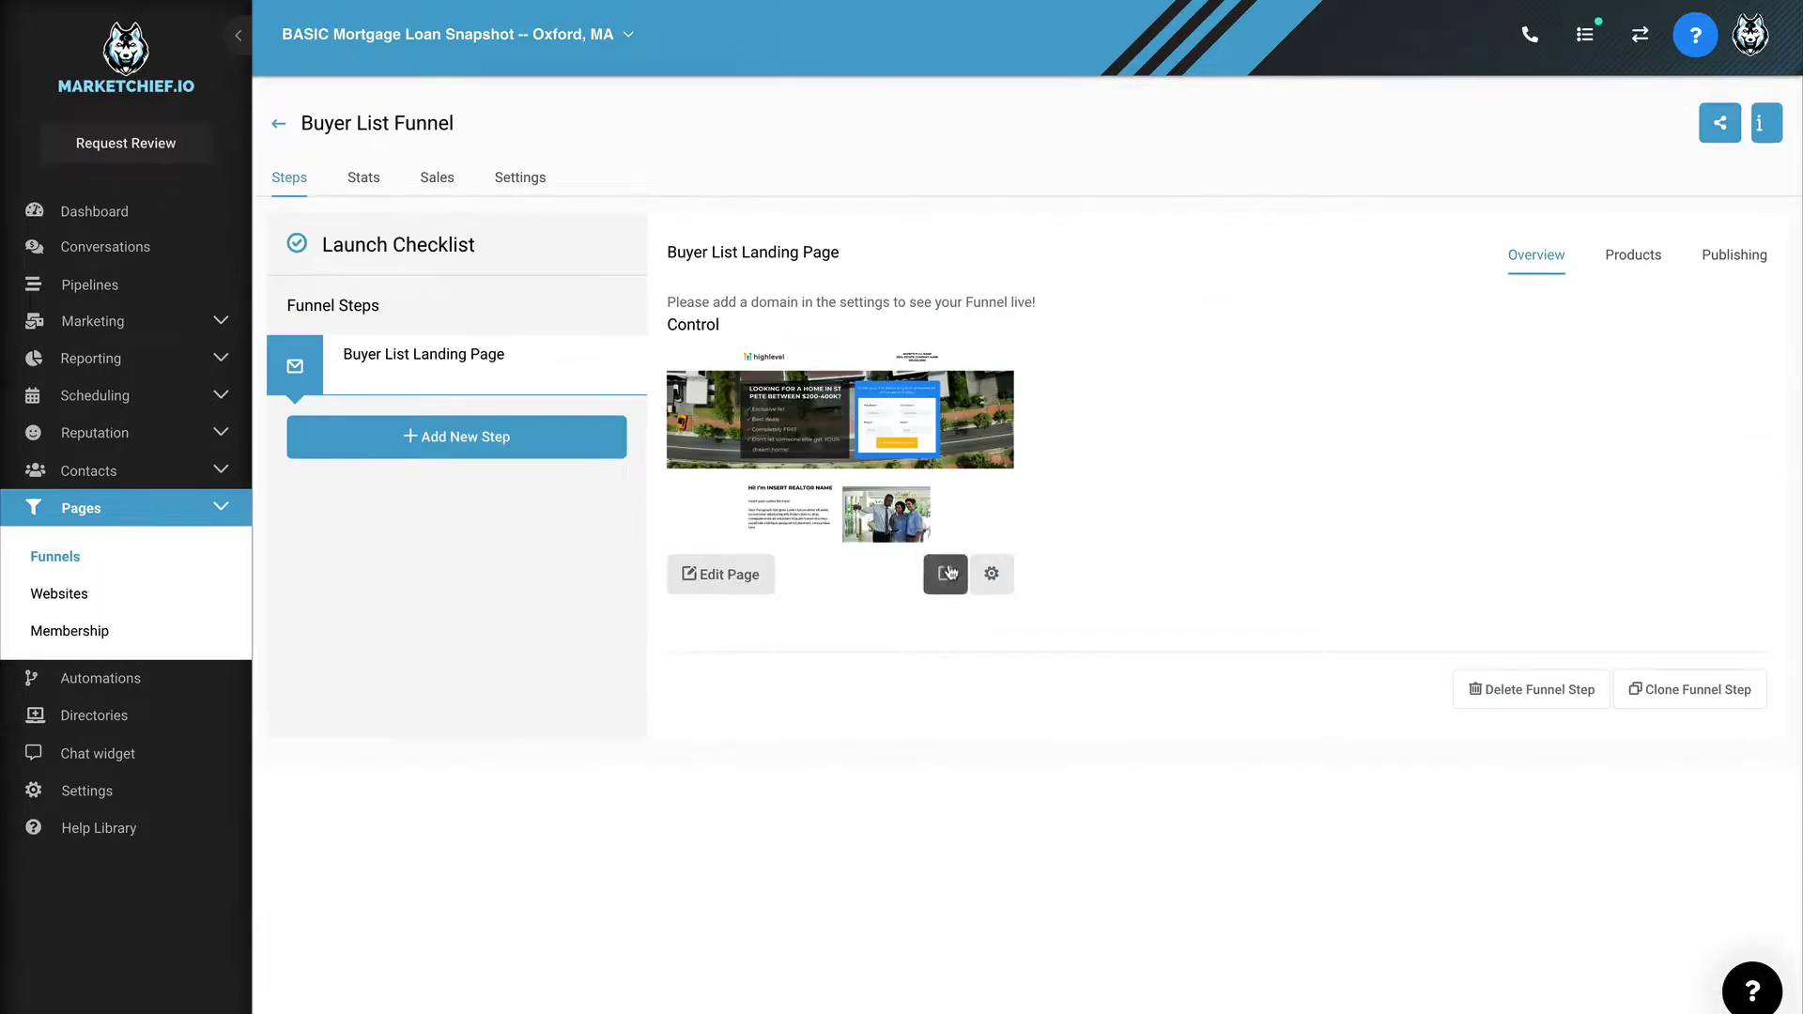
{"action": "left_click", "coordinate": [946, 573]}
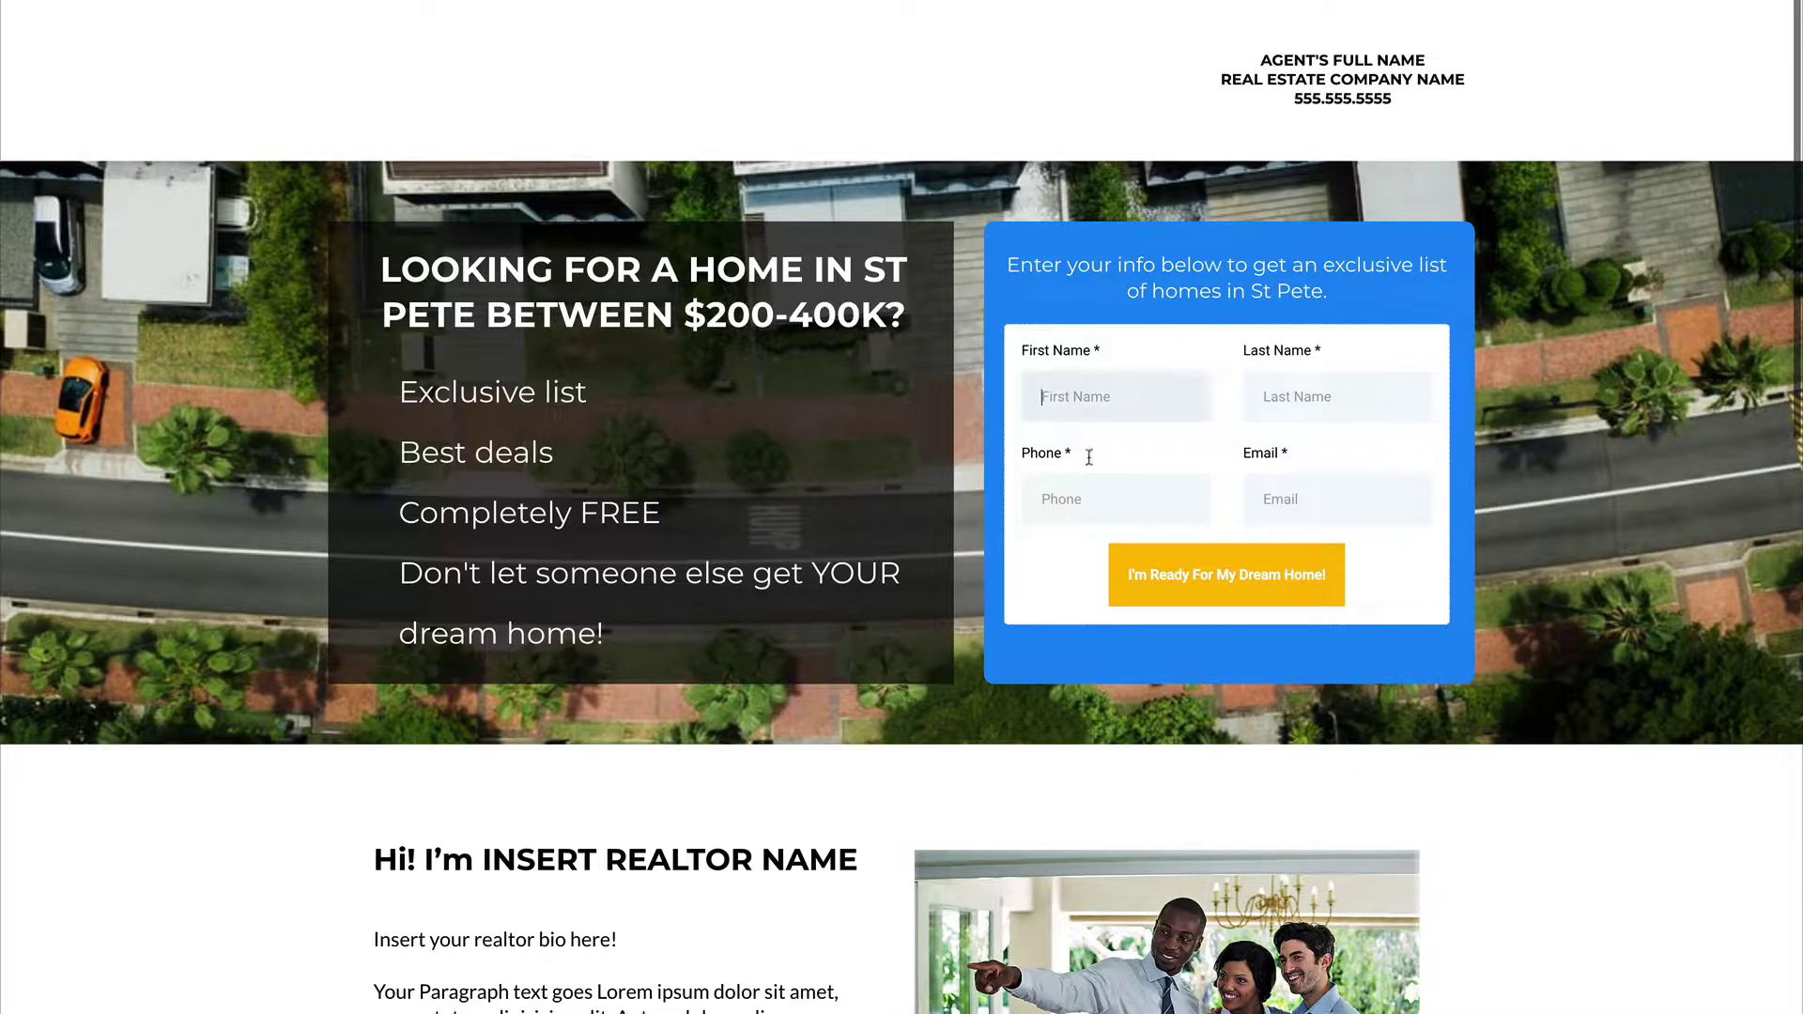
Step: Move through the empty First Name, Last Name and Phone fields to show their required-field errors
{"action": "scroll", "coordinate": [845, 375], "scroll_direction": "down", "scroll_amount": 10}
{"action": "scroll", "coordinate": [619, 453], "scroll_direction": "down", "scroll_amount": 4}
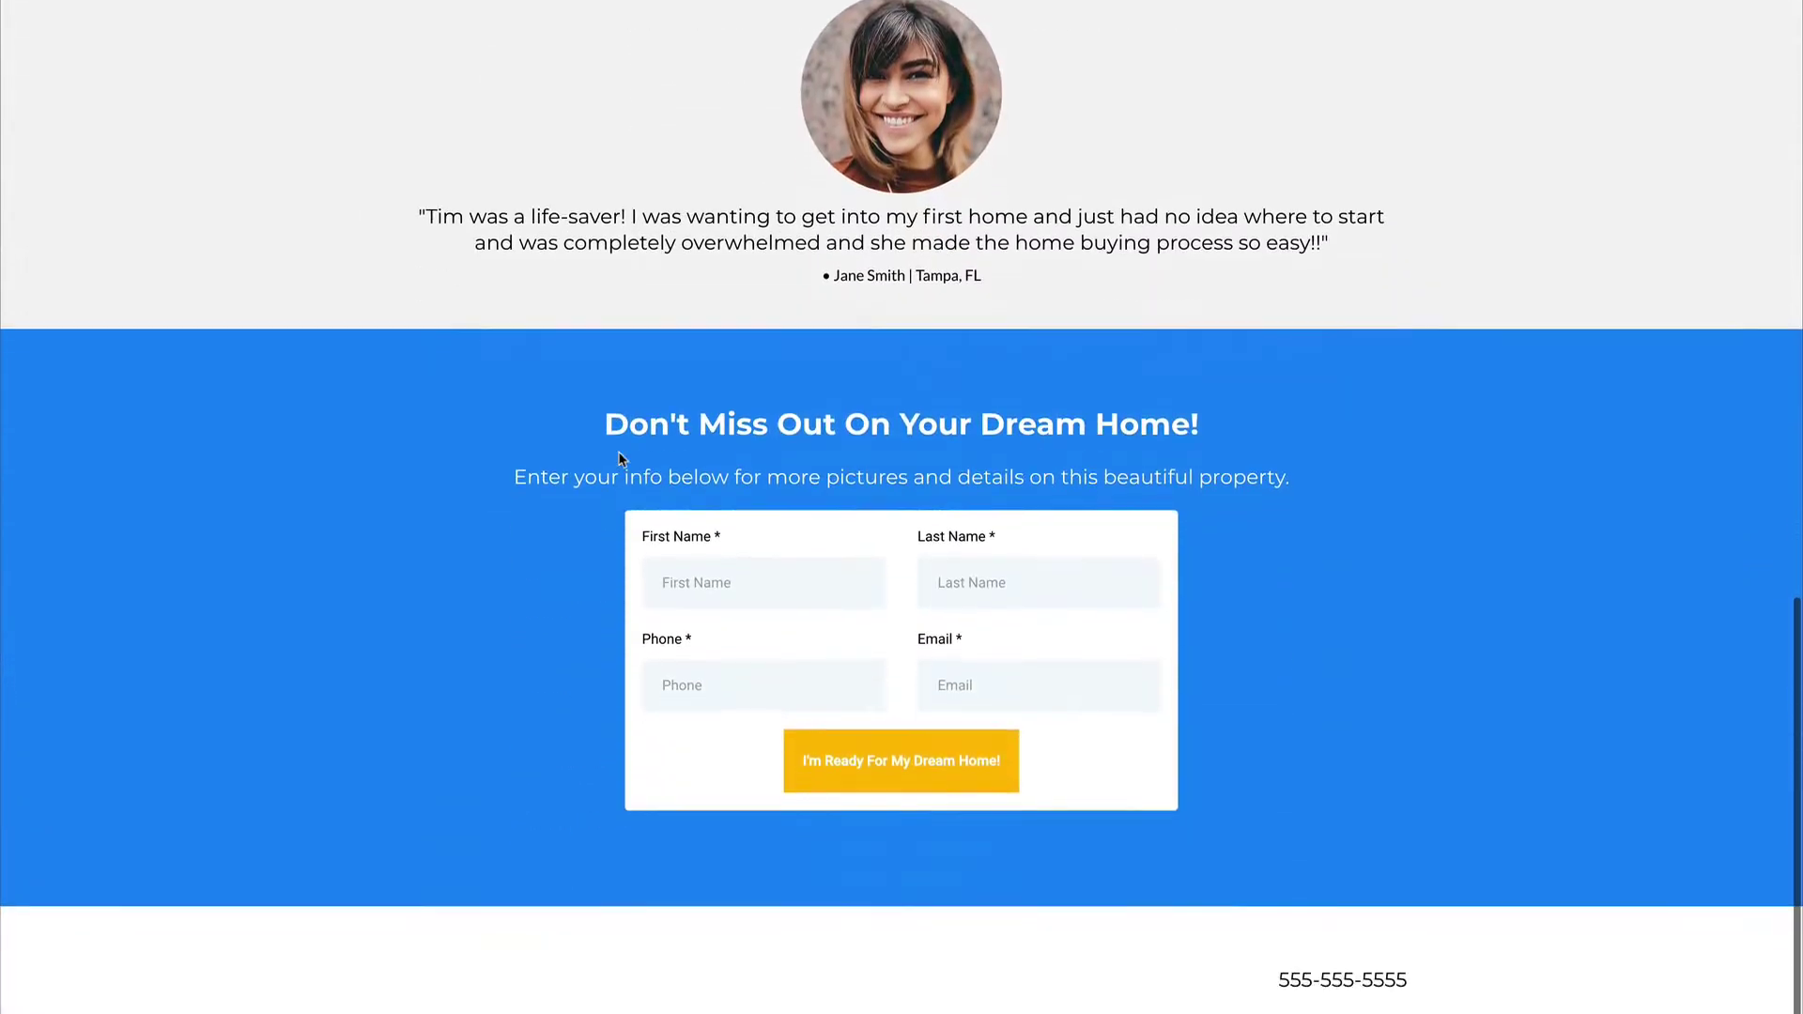
{"action": "scroll", "coordinate": [910, 474], "scroll_direction": "up", "scroll_amount": 15}
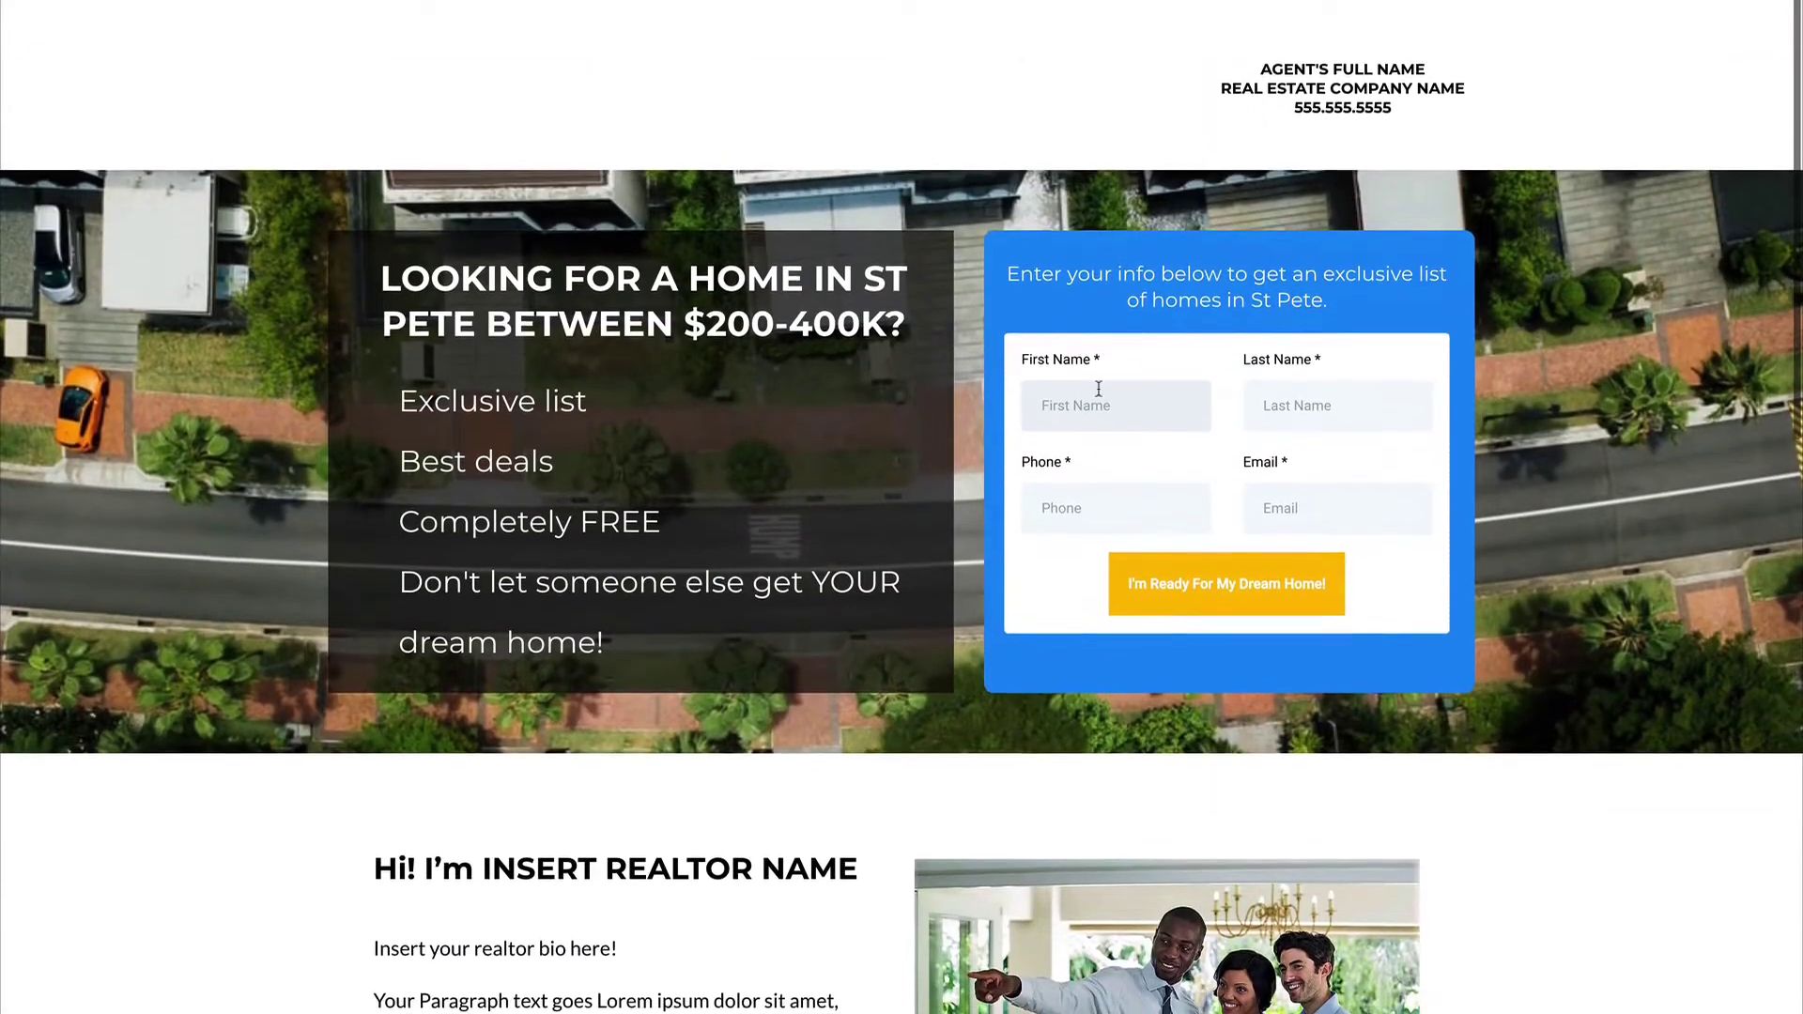
{"action": "left_click", "coordinate": [1097, 388]}
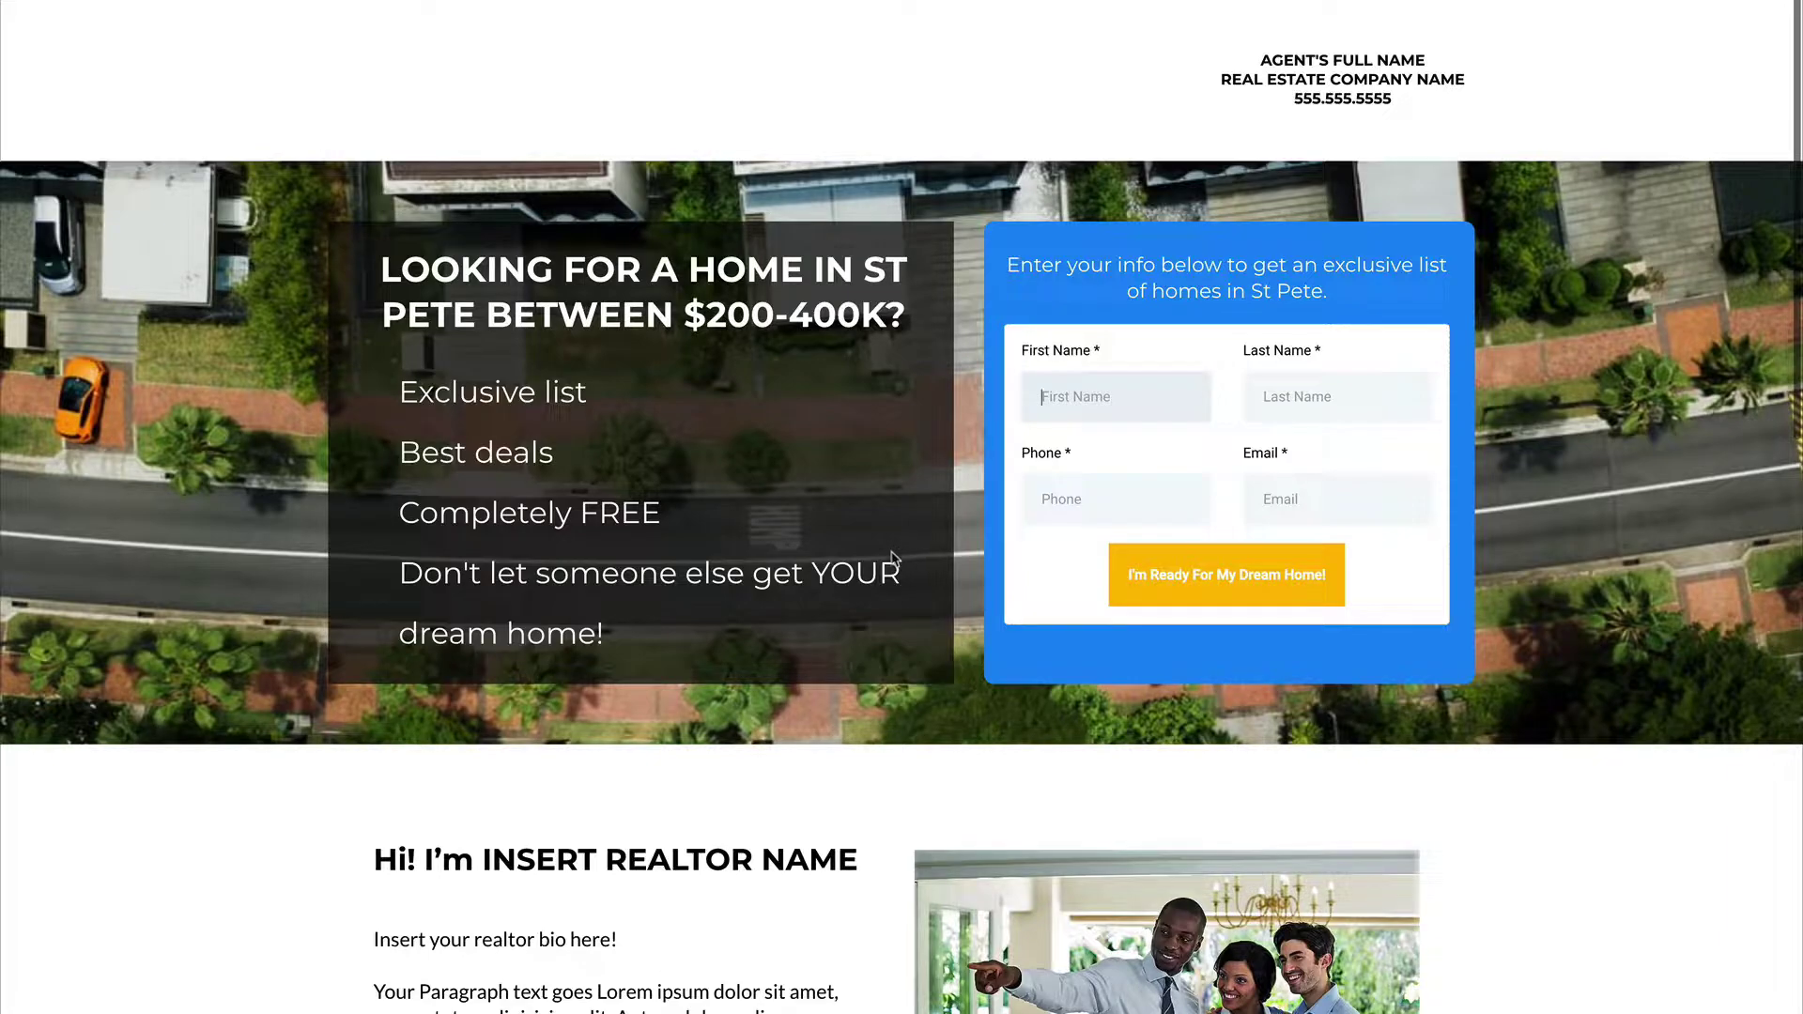
{"action": "scroll", "coordinate": [893, 559], "scroll_direction": "down", "scroll_amount": 15}
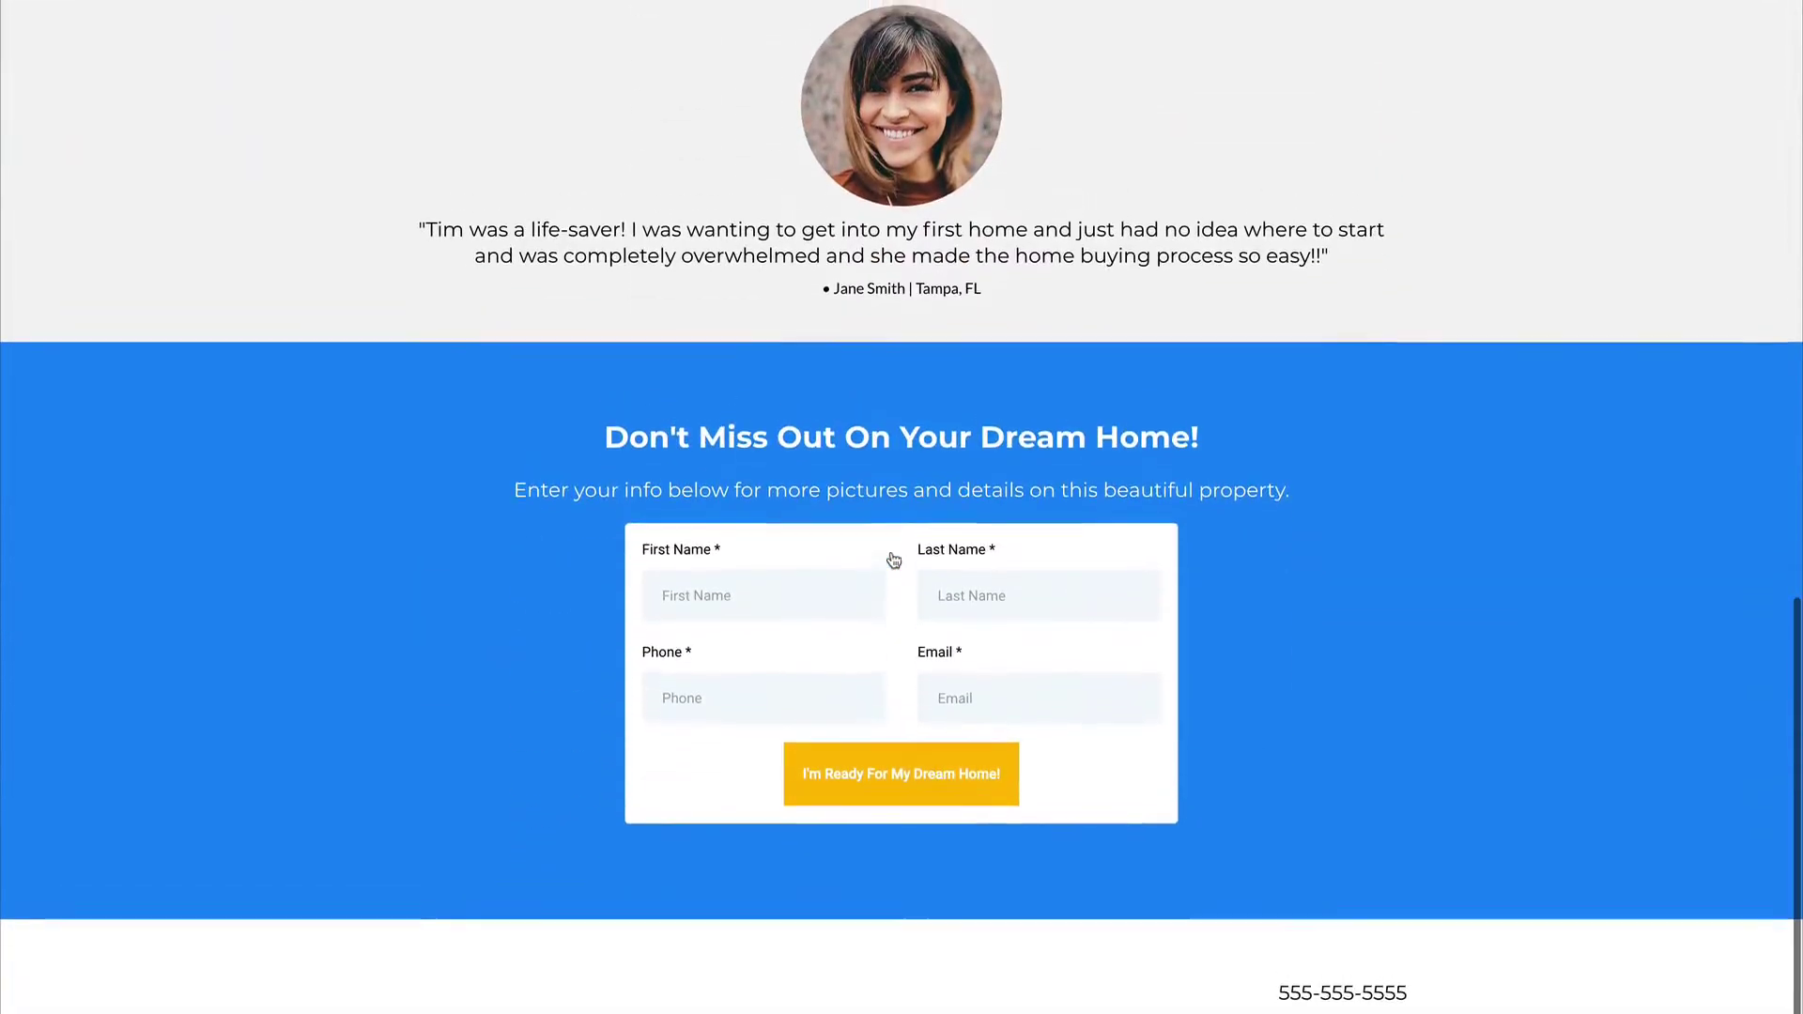
{"action": "scroll", "coordinate": [893, 559], "scroll_direction": "up", "scroll_amount": 15}
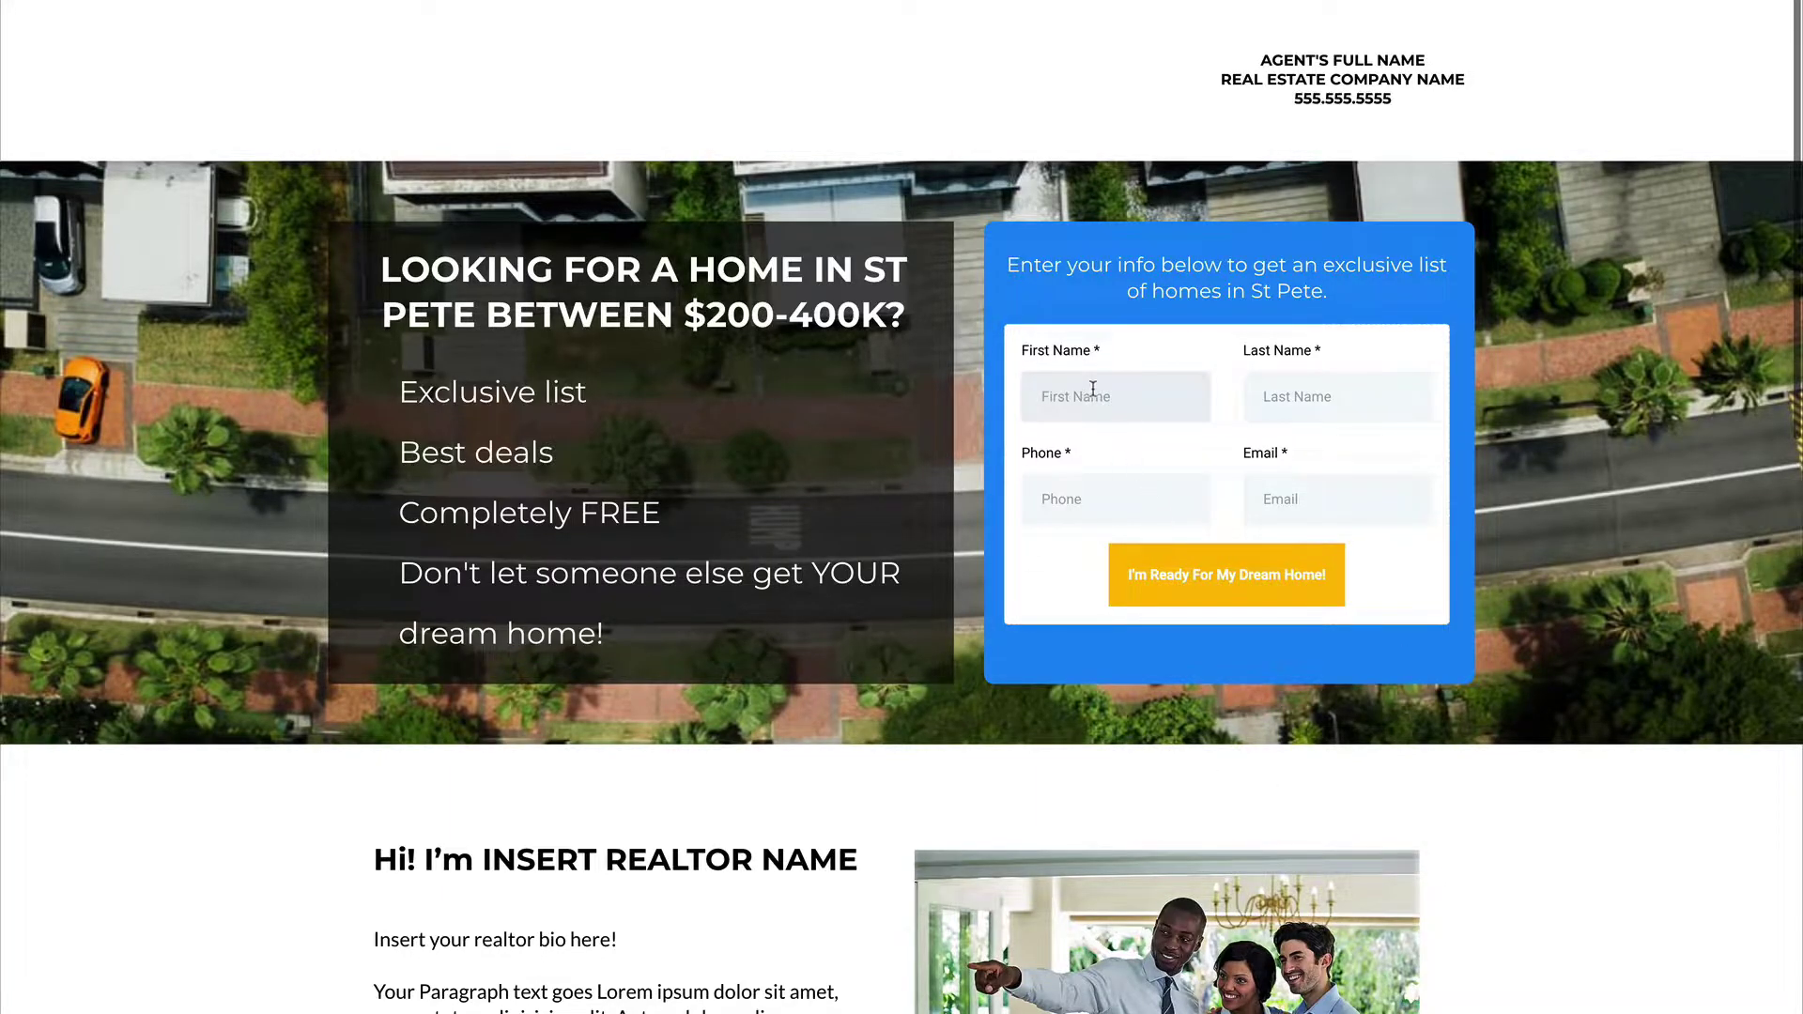
{"action": "left_click", "coordinate": [1268, 404]}
{"action": "left_click", "coordinate": [1107, 418]}
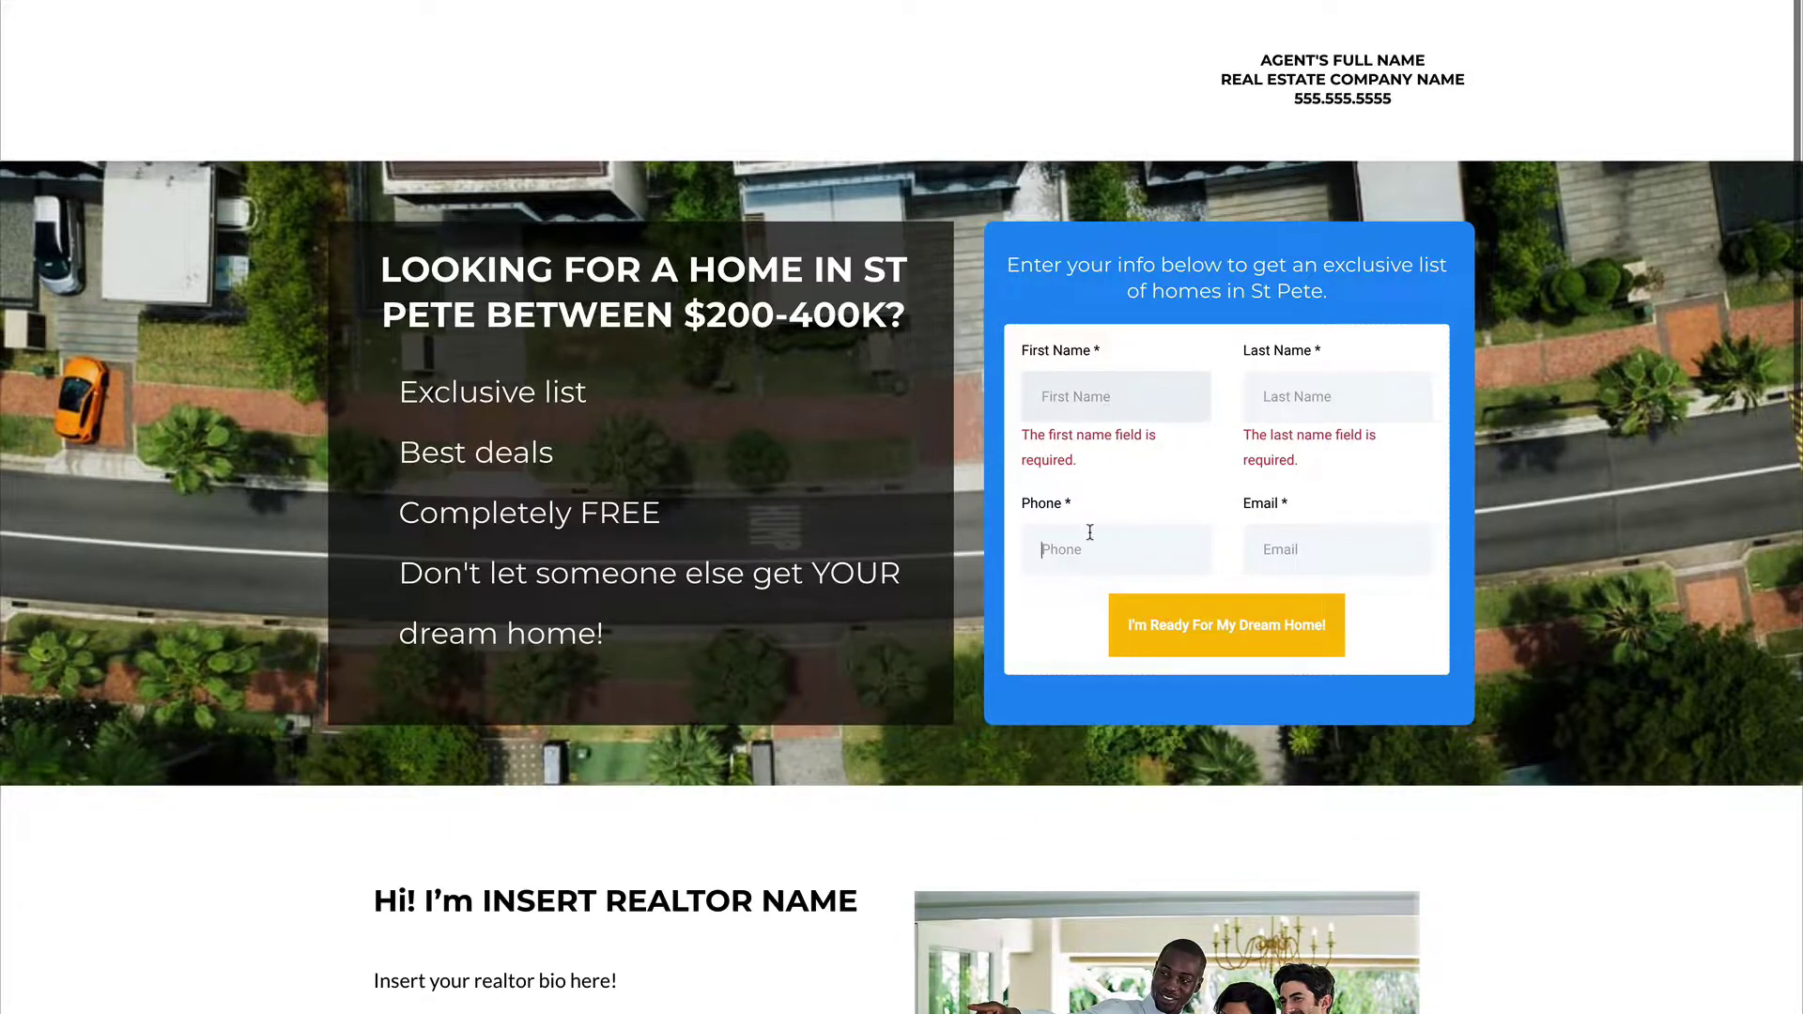
{"action": "left_click", "coordinate": [1269, 536]}
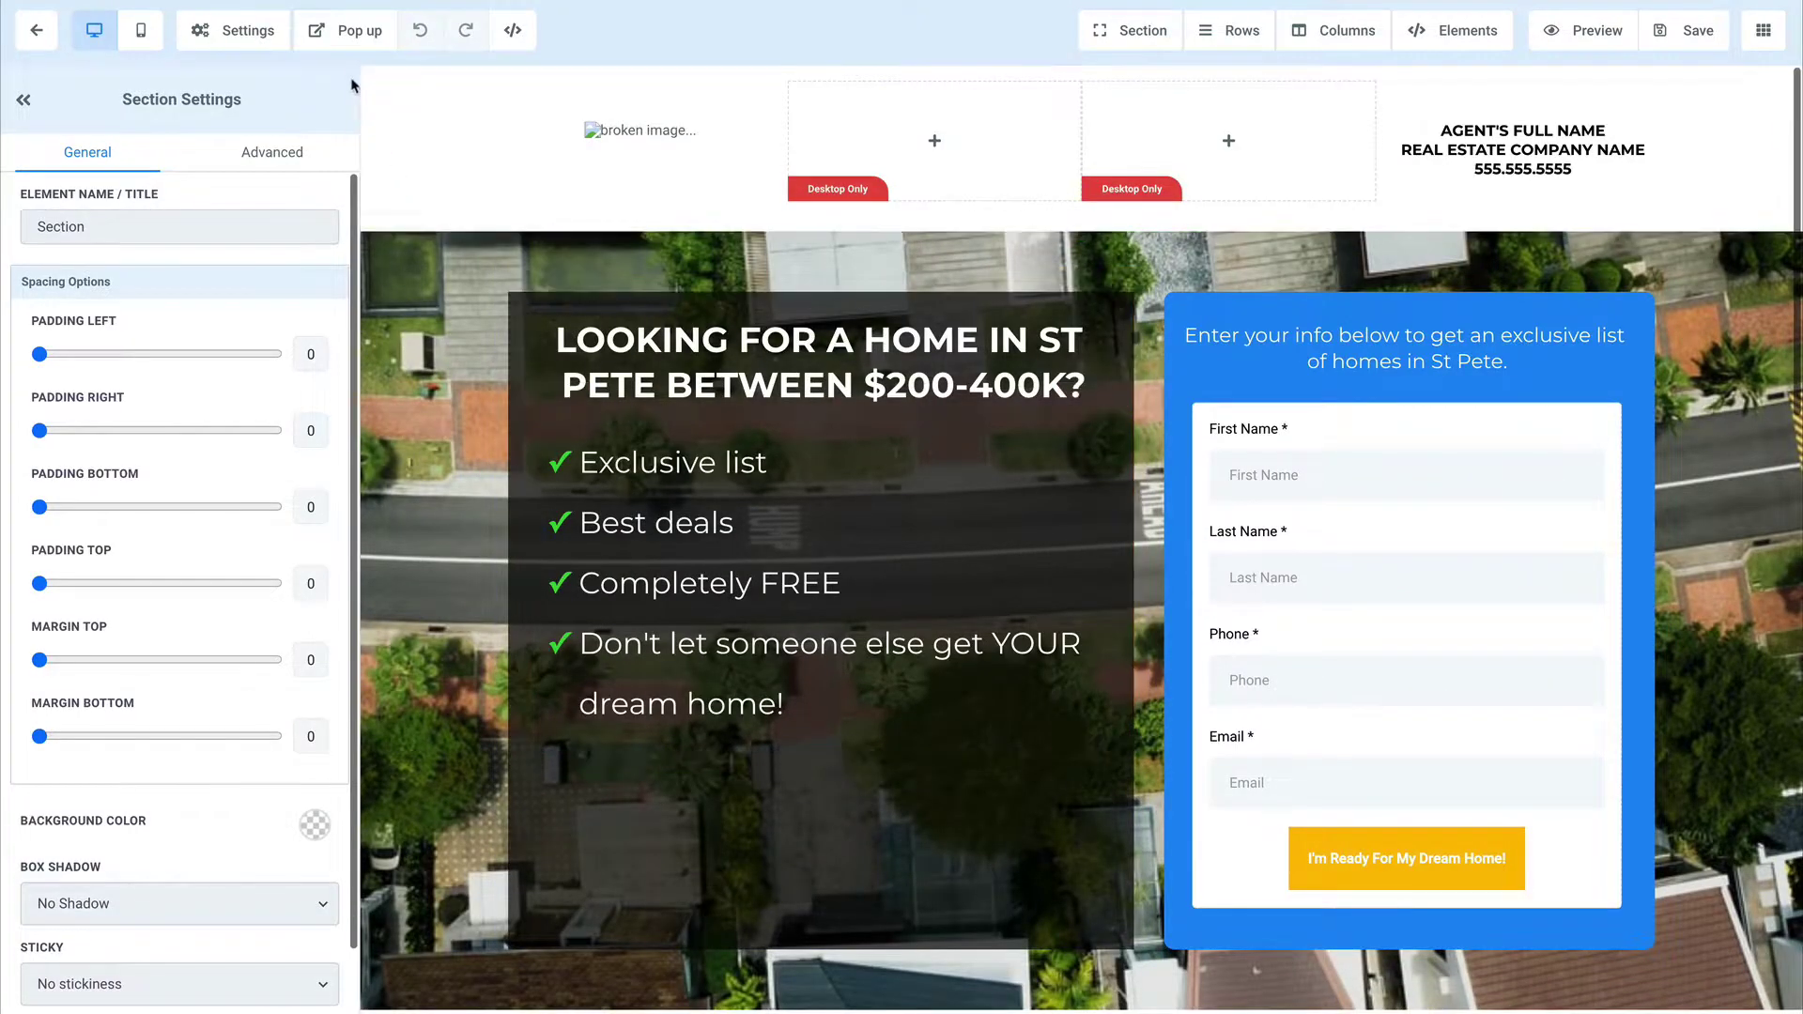
Step: Start the page's popup with a one-column row holding a headline
{"action": "left_click", "coordinate": [346, 34]}
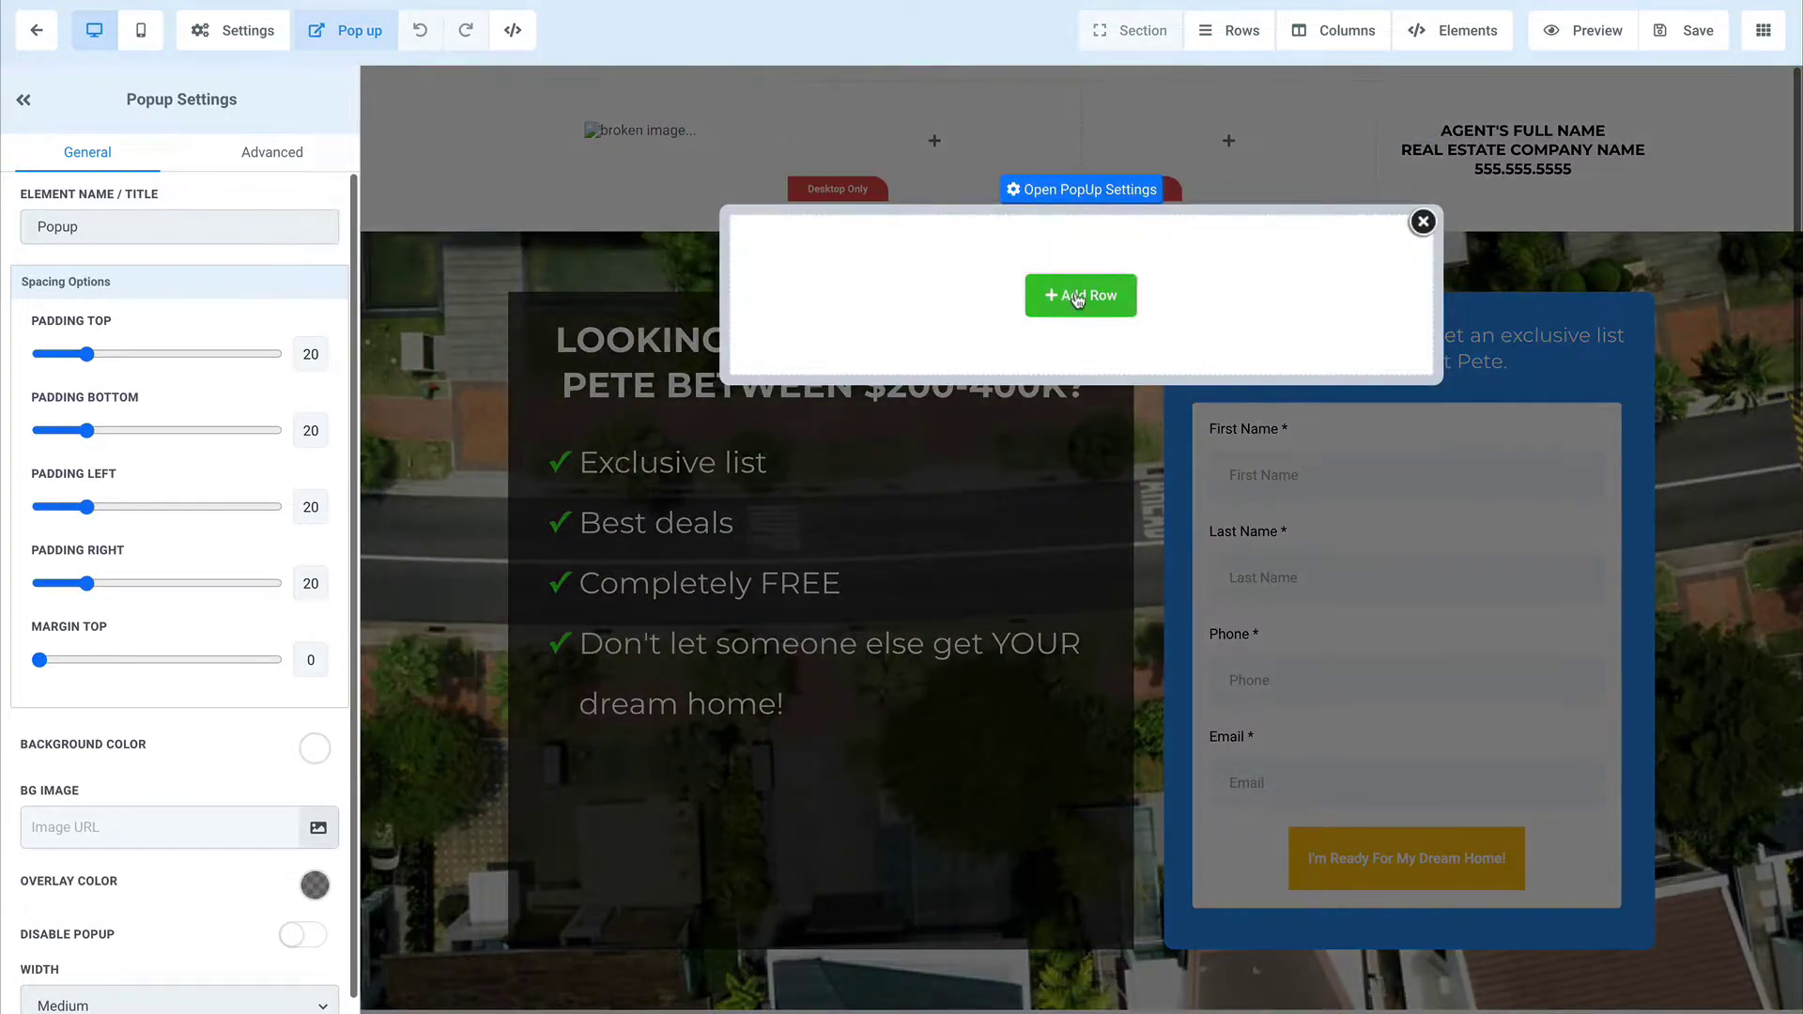
{"action": "left_click", "coordinate": [1081, 295]}
{"action": "left_click", "coordinate": [1543, 214]}
{"action": "left_click", "coordinate": [1081, 320]}
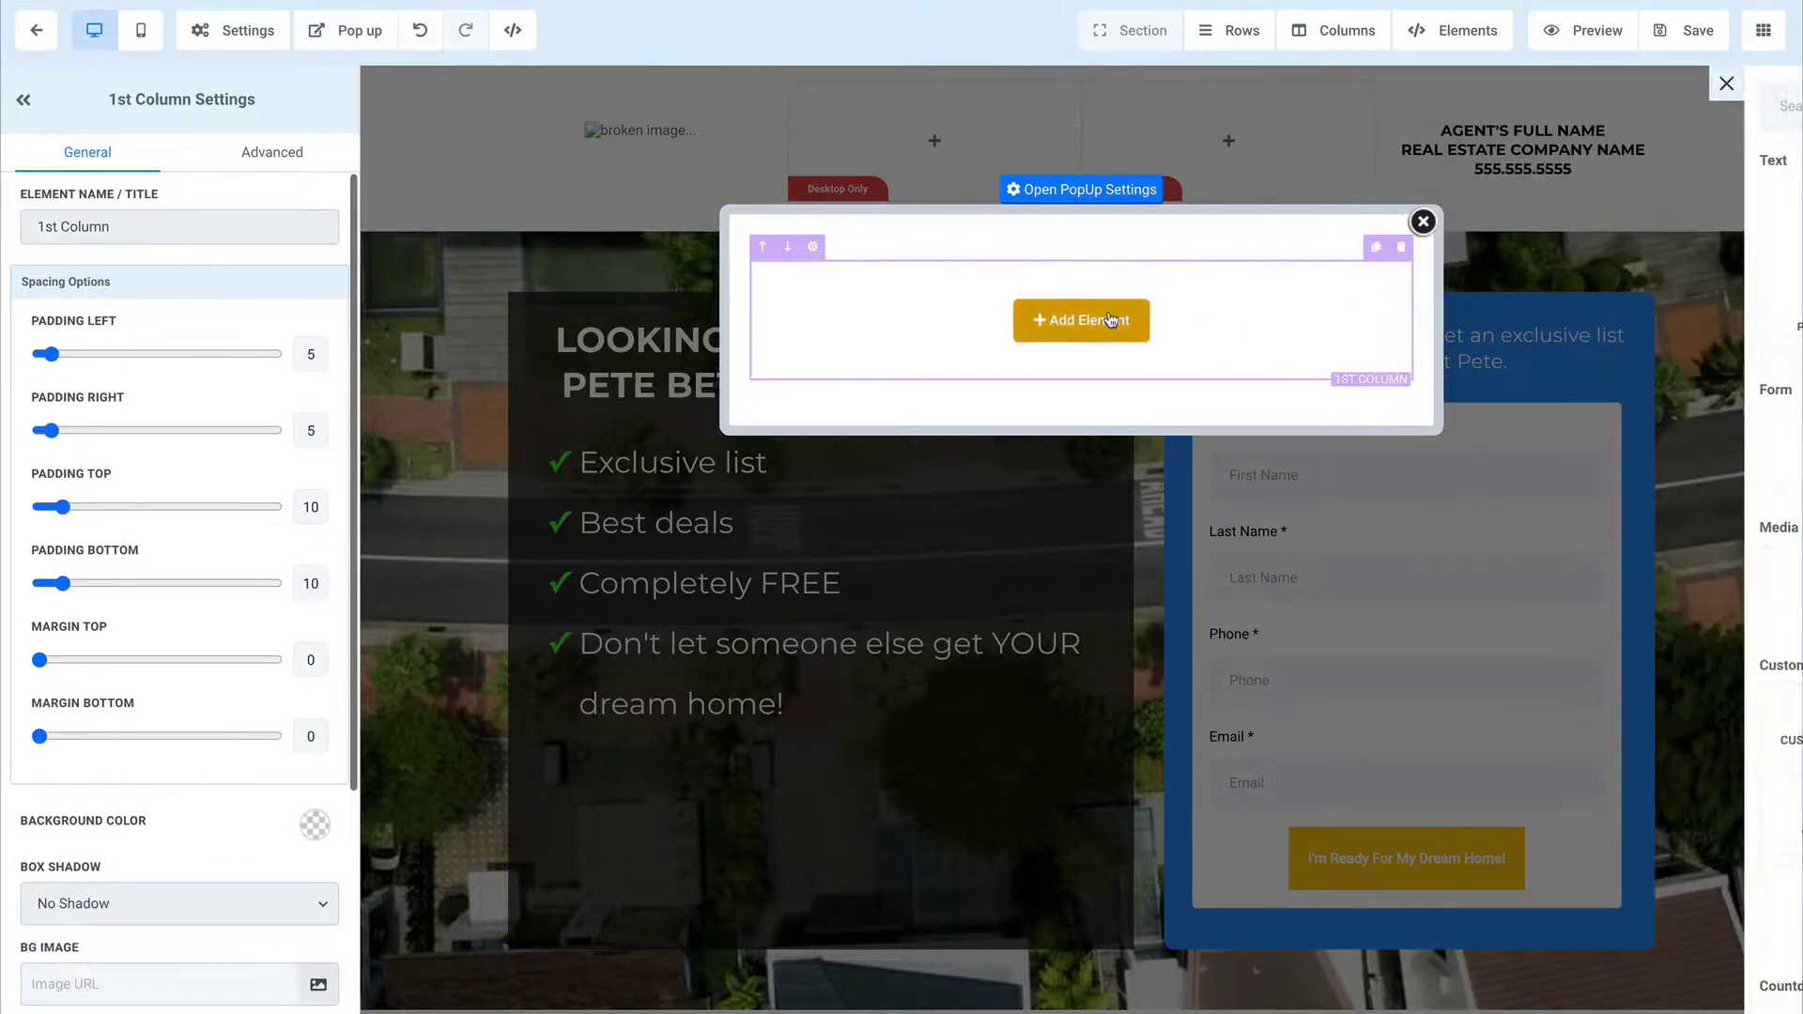
{"action": "left_click", "coordinate": [1429, 251]}
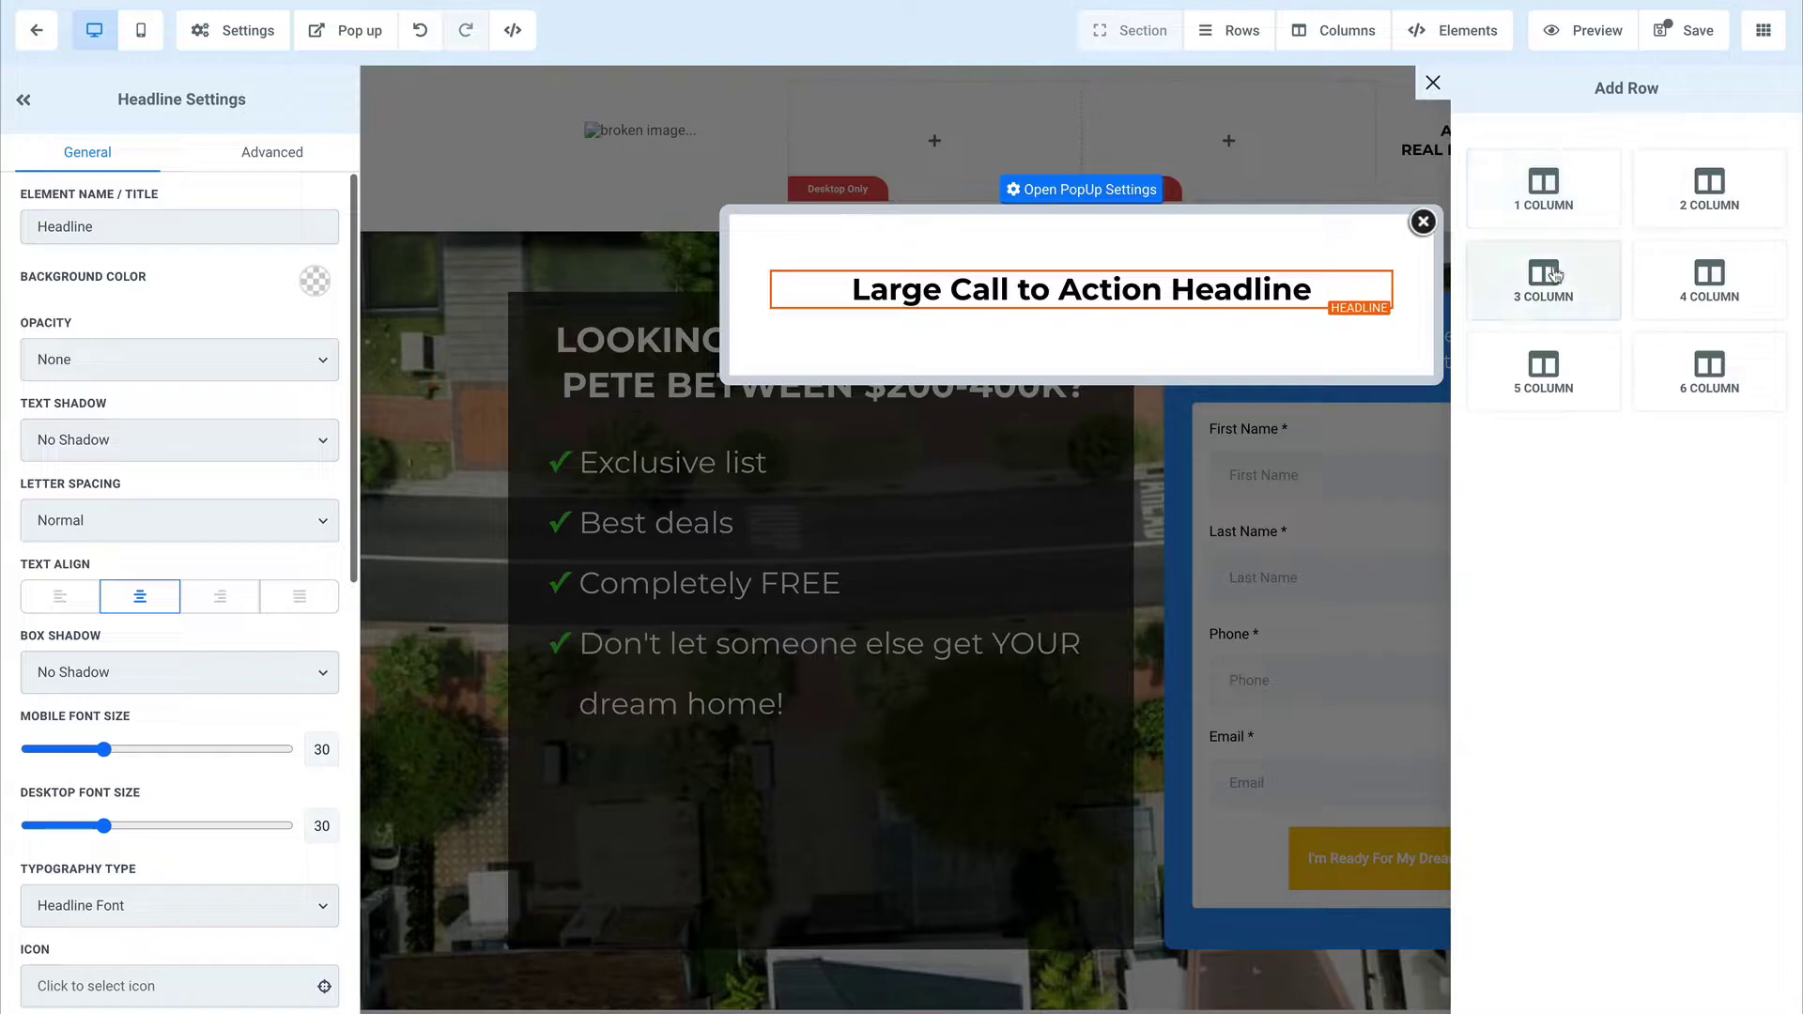
Step: Add a two-column row with the Home Buyers List Form in the second column
{"action": "left_click", "coordinate": [1704, 191]}
{"action": "left_click", "coordinate": [1259, 406]}
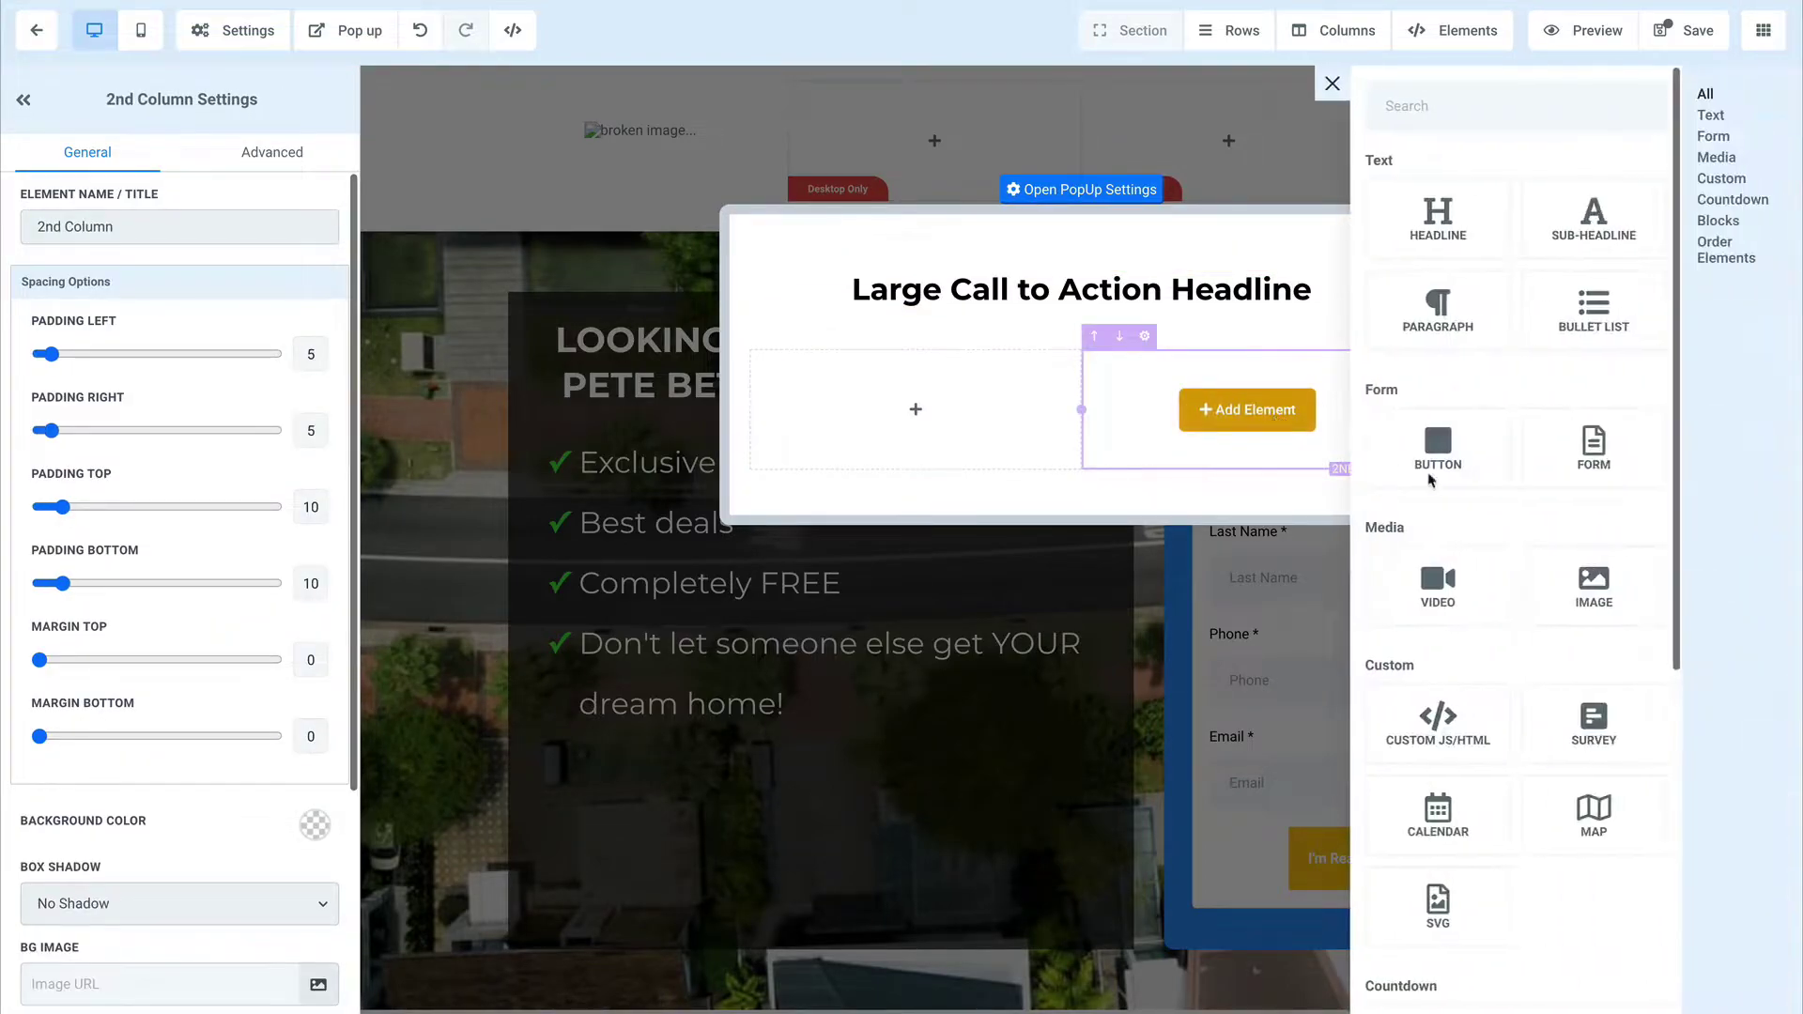
{"action": "scroll", "coordinate": [1477, 494], "scroll_direction": "down", "scroll_amount": 1}
{"action": "left_click", "coordinate": [1592, 404]}
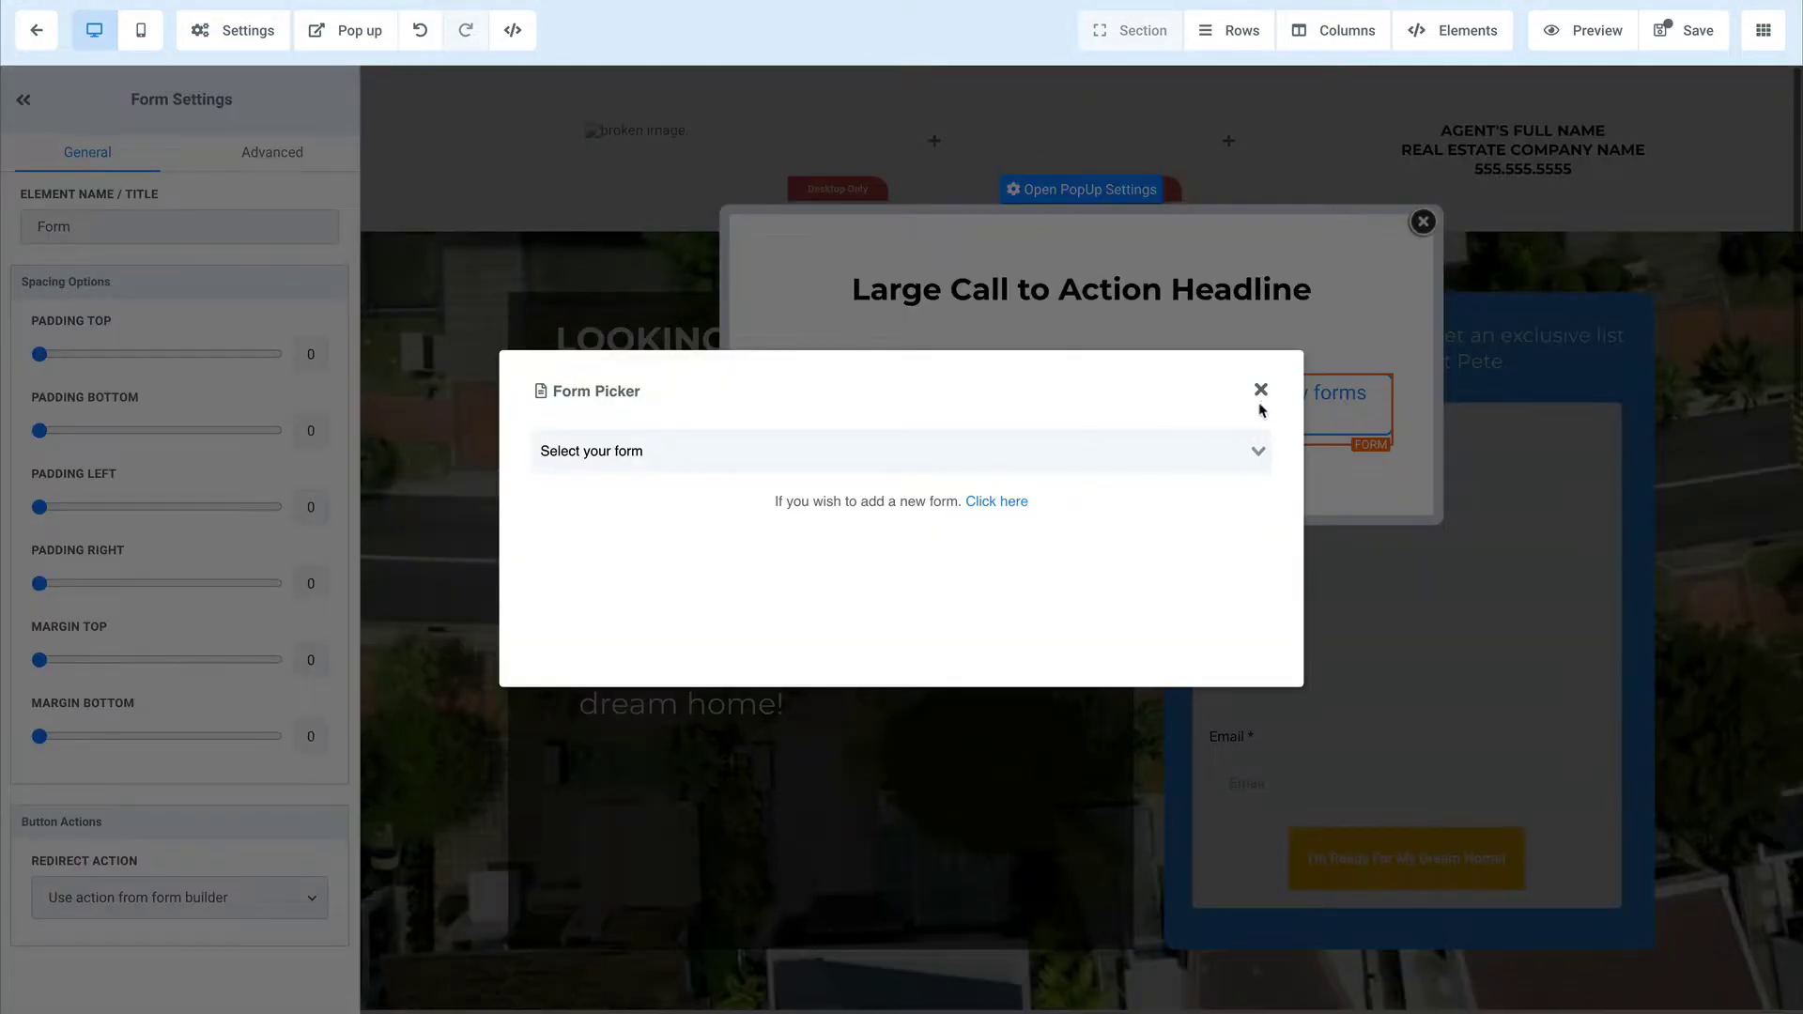
{"action": "left_click", "coordinate": [1261, 389]}
{"action": "scroll", "coordinate": [179, 846], "scroll_direction": "down", "scroll_amount": 1}
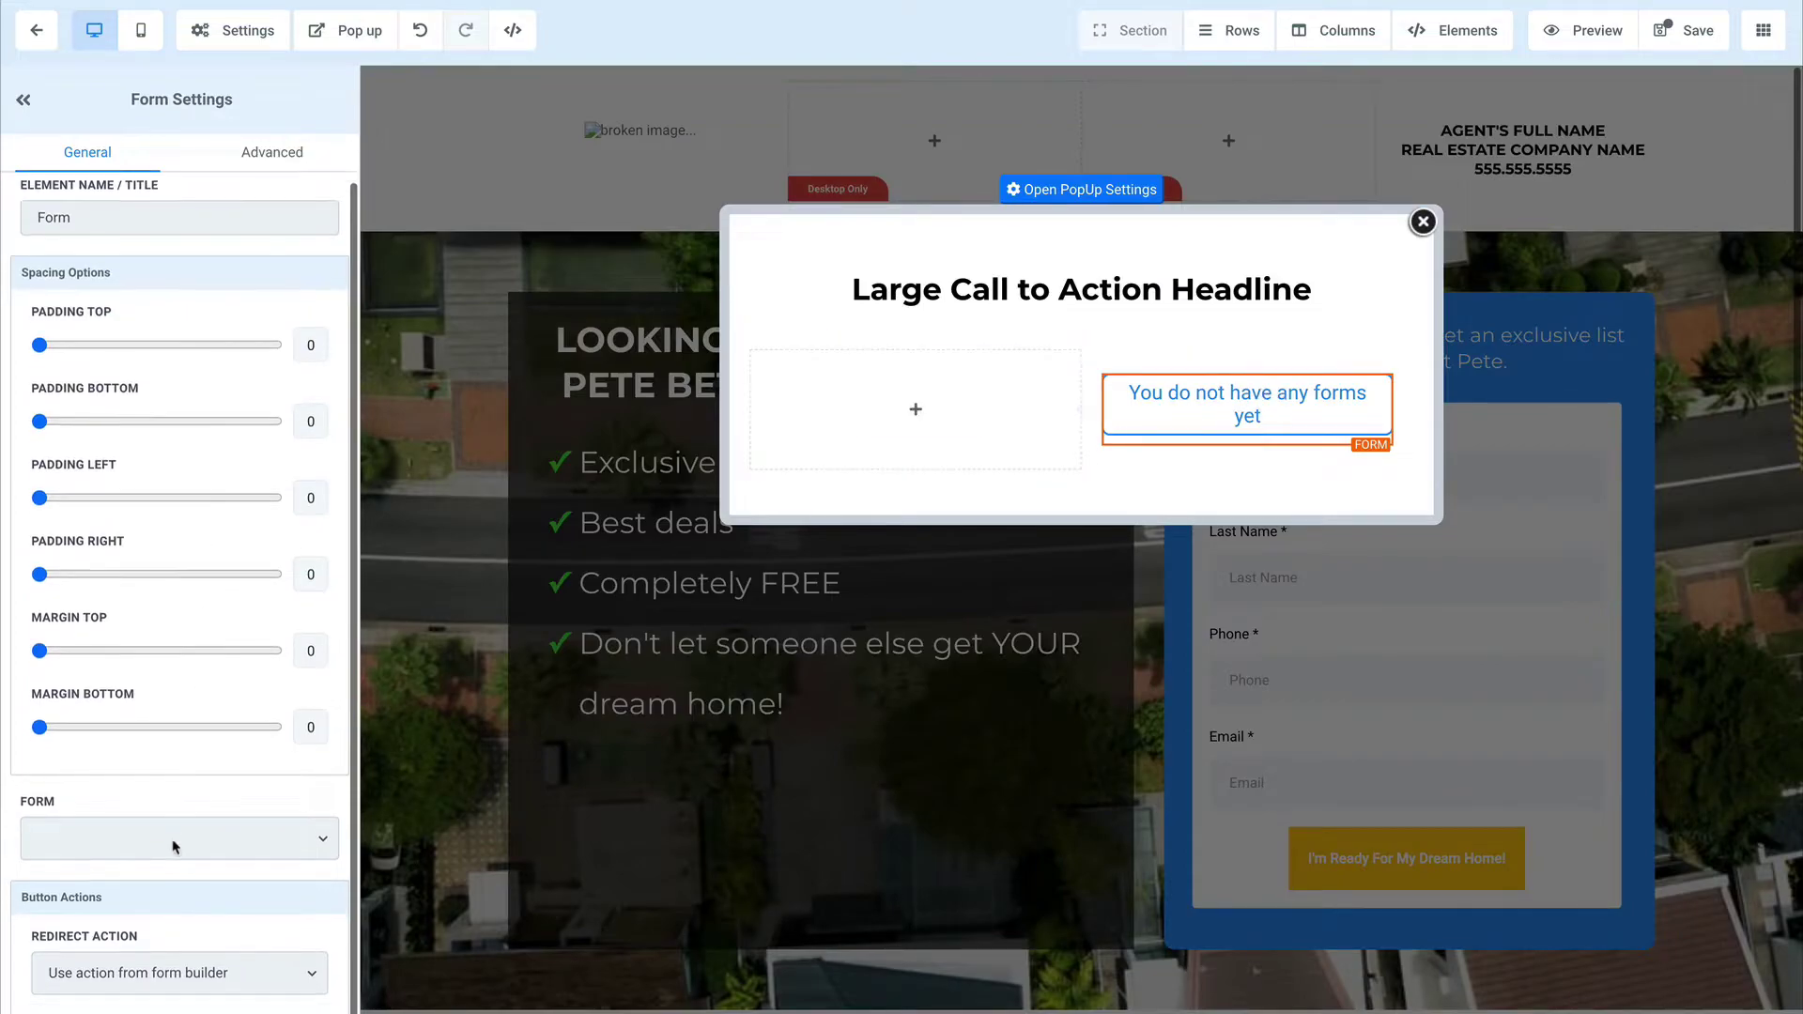
{"action": "left_click", "coordinate": [180, 842]}
{"action": "left_click", "coordinate": [173, 862]}
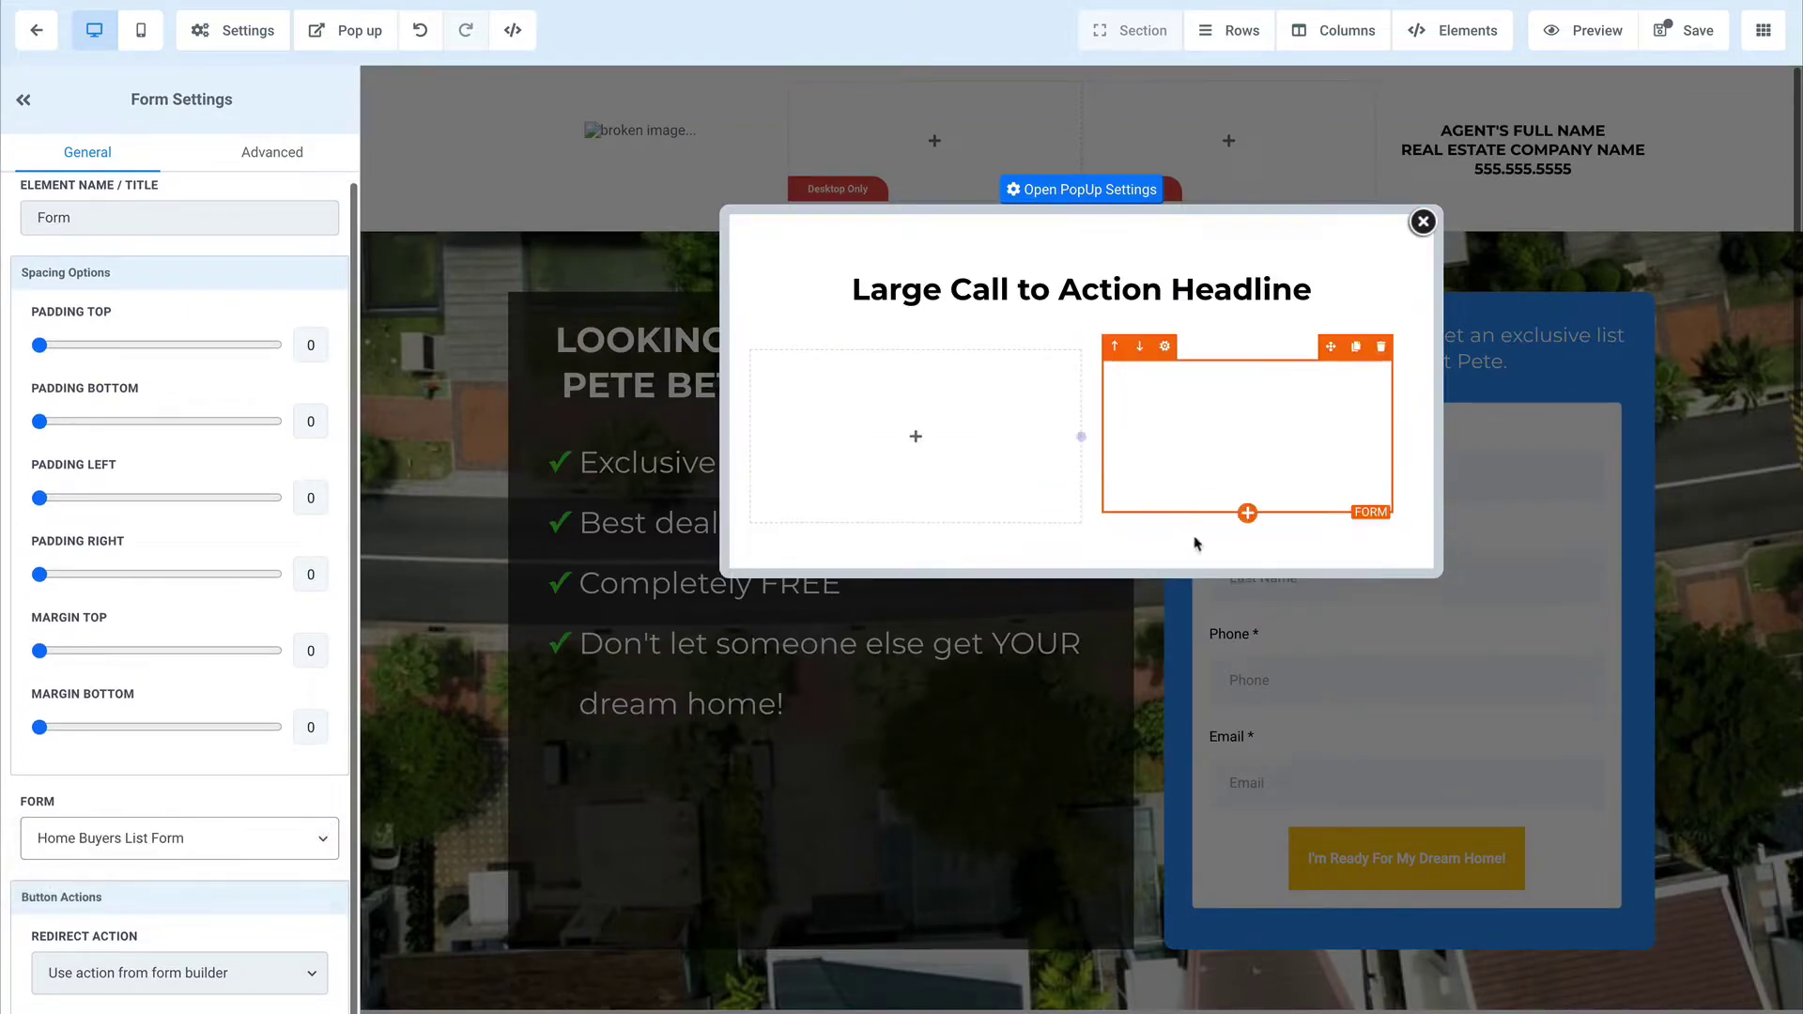
Step: Put an image in the first column and retype the headline as 'Before You Go...Get this report...'
{"action": "left_click", "coordinate": [918, 622]}
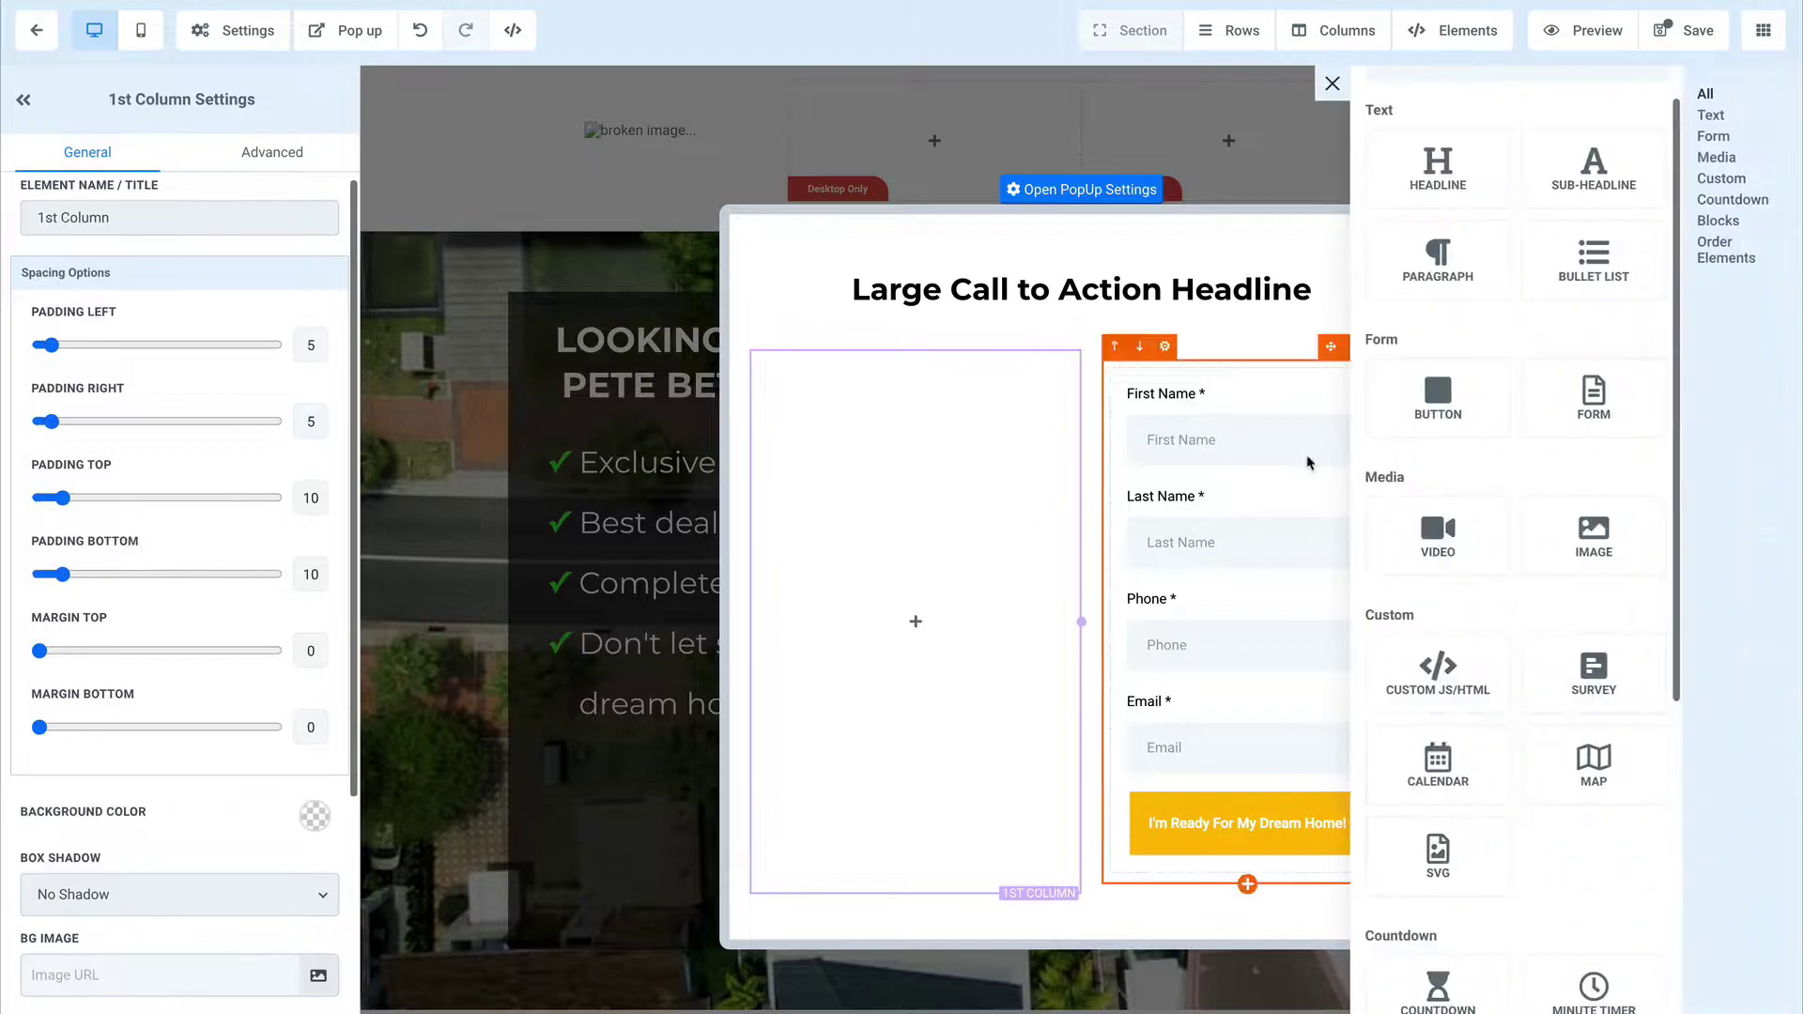
{"action": "left_click", "coordinate": [1600, 537]}
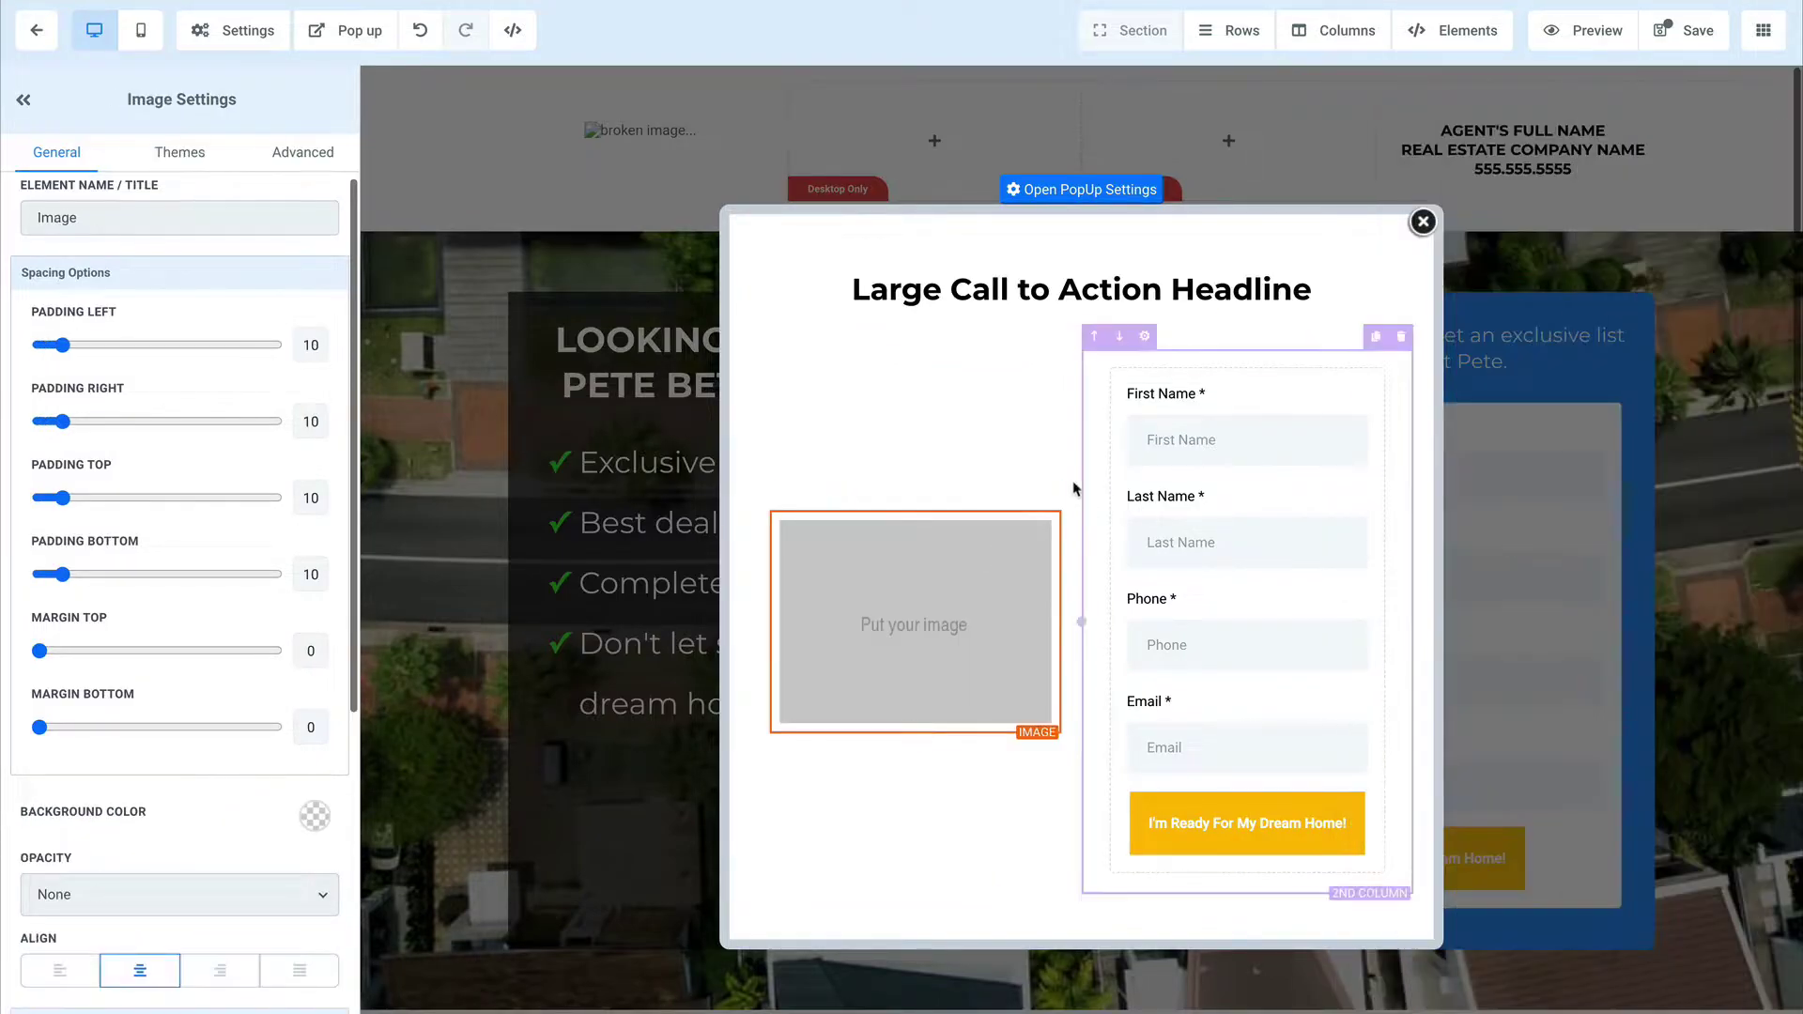
{"action": "left_click", "coordinate": [1097, 291]}
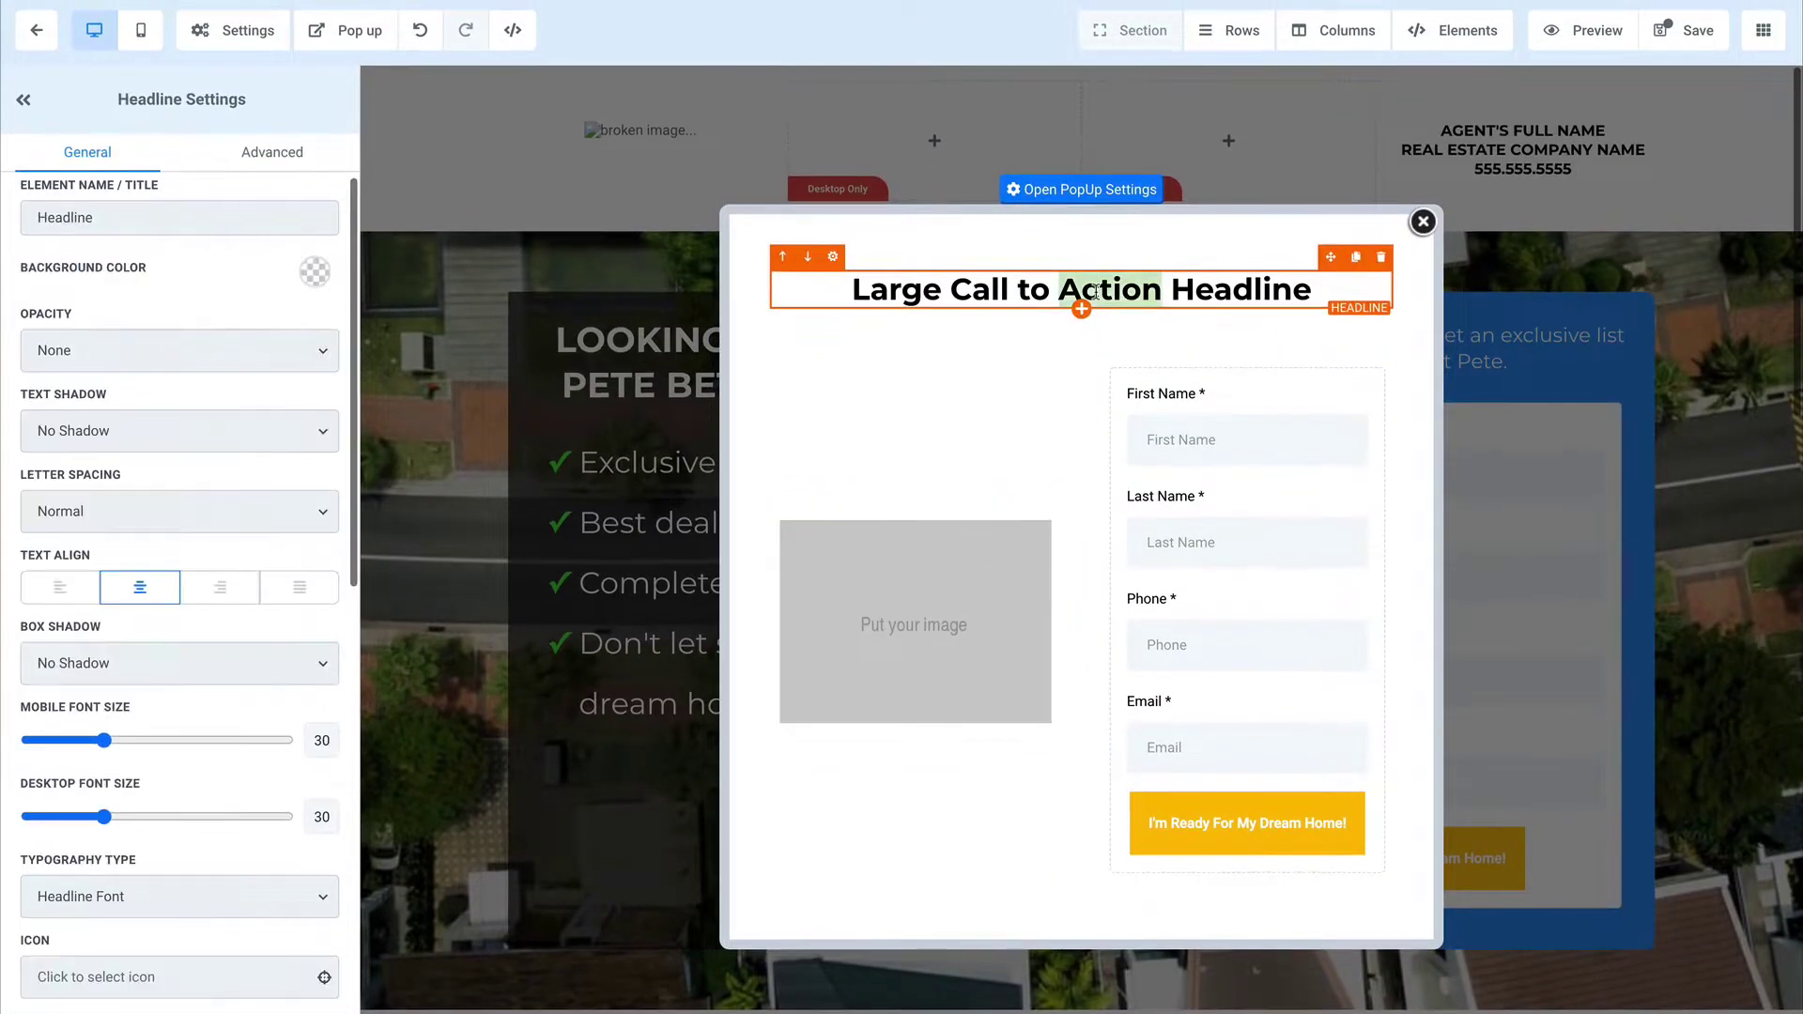
{"action": "type", "text": "Before"}
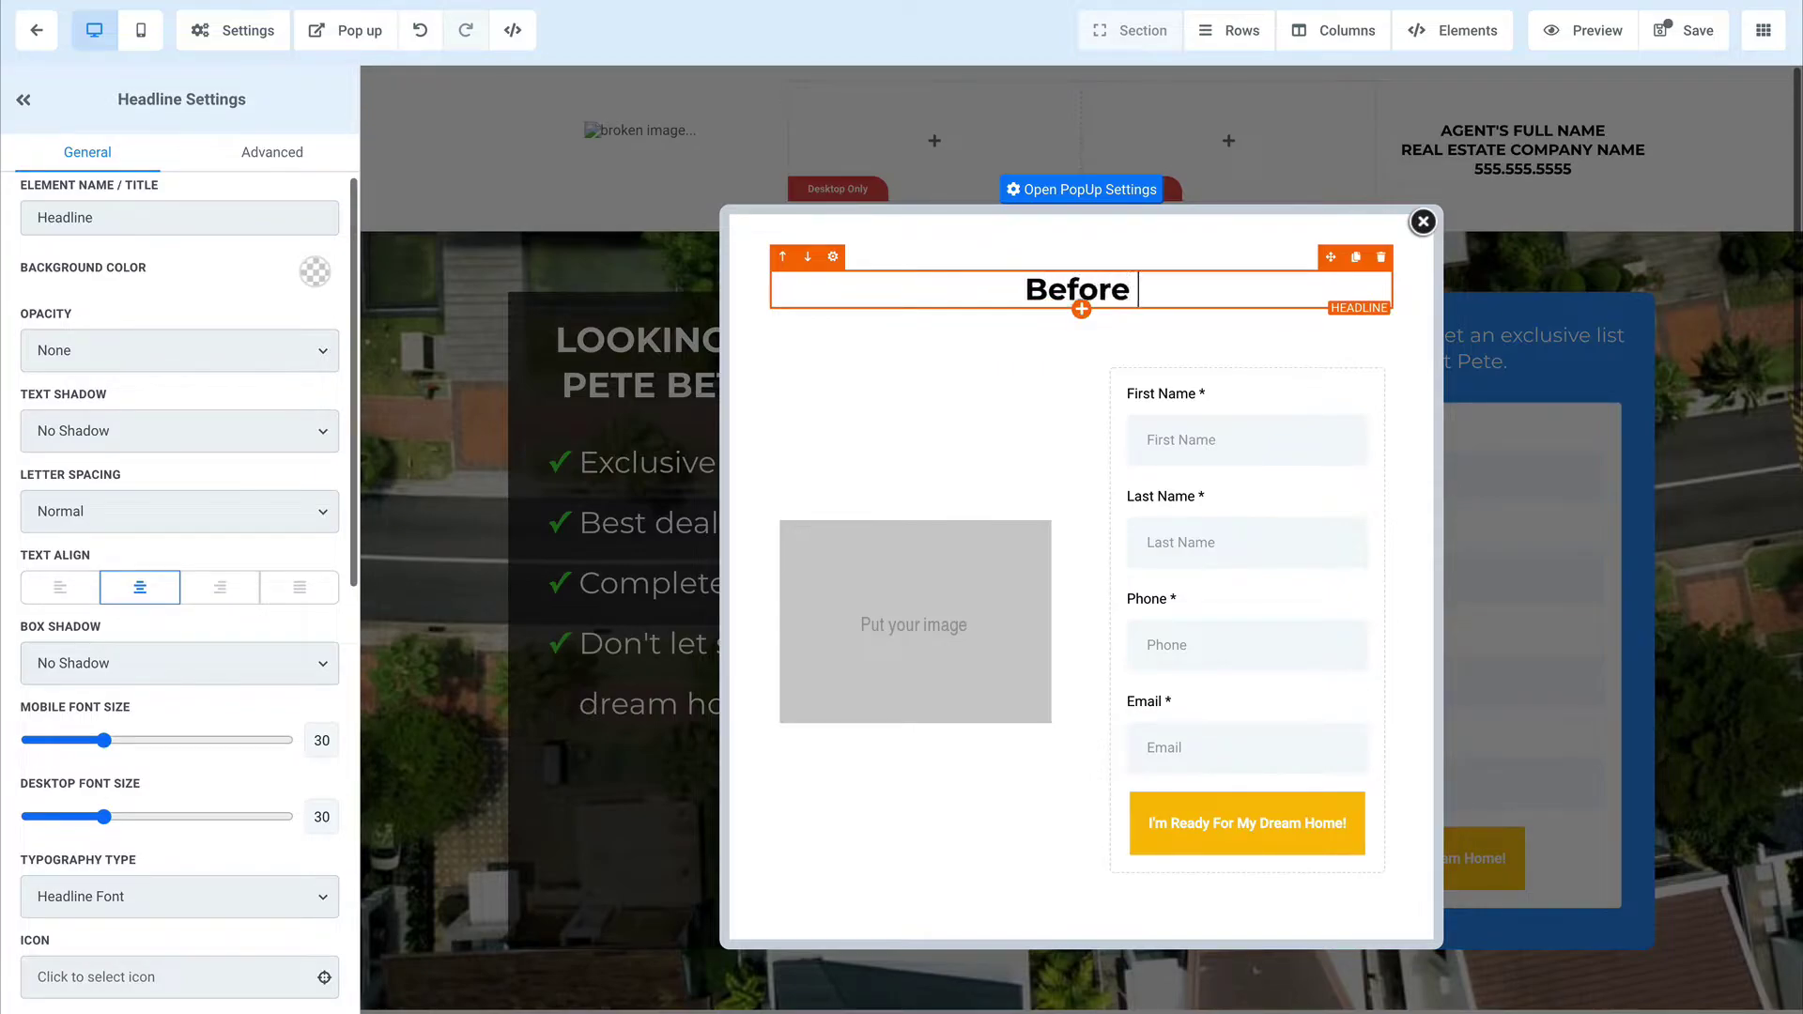
{"action": "type", "text": " You Go..."}
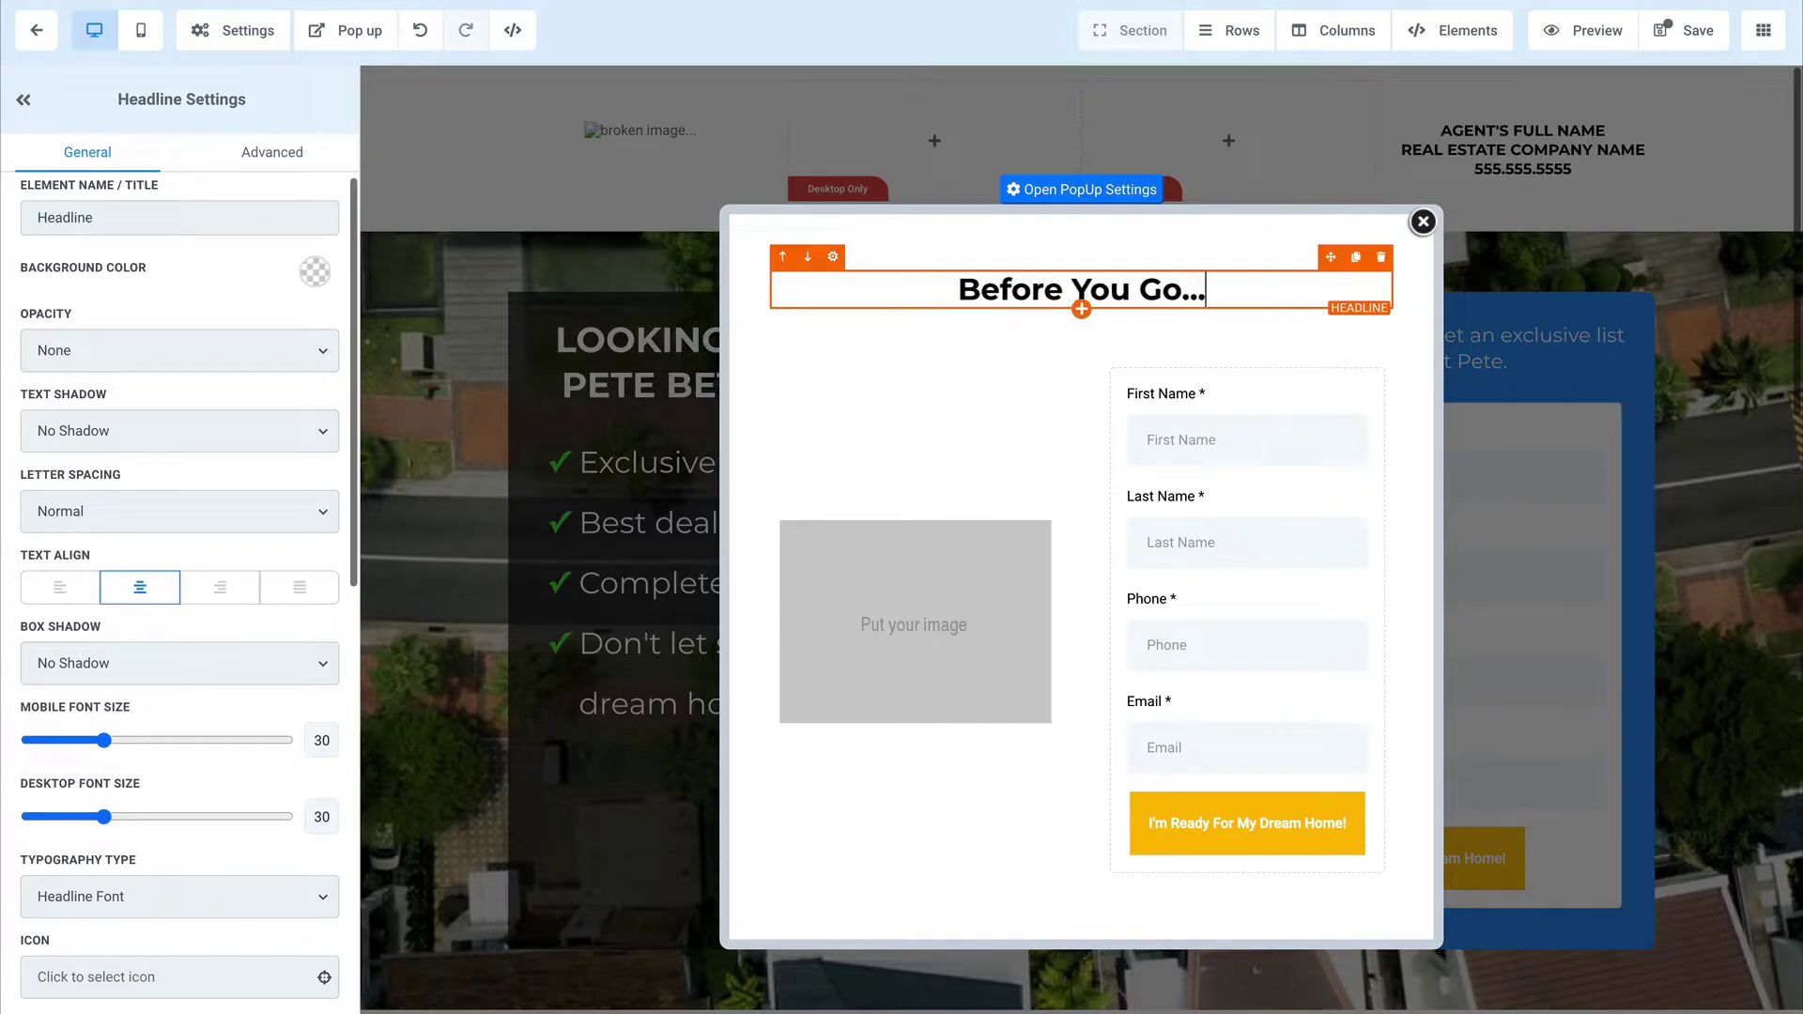
{"action": "type", "text": "Get this report..."}
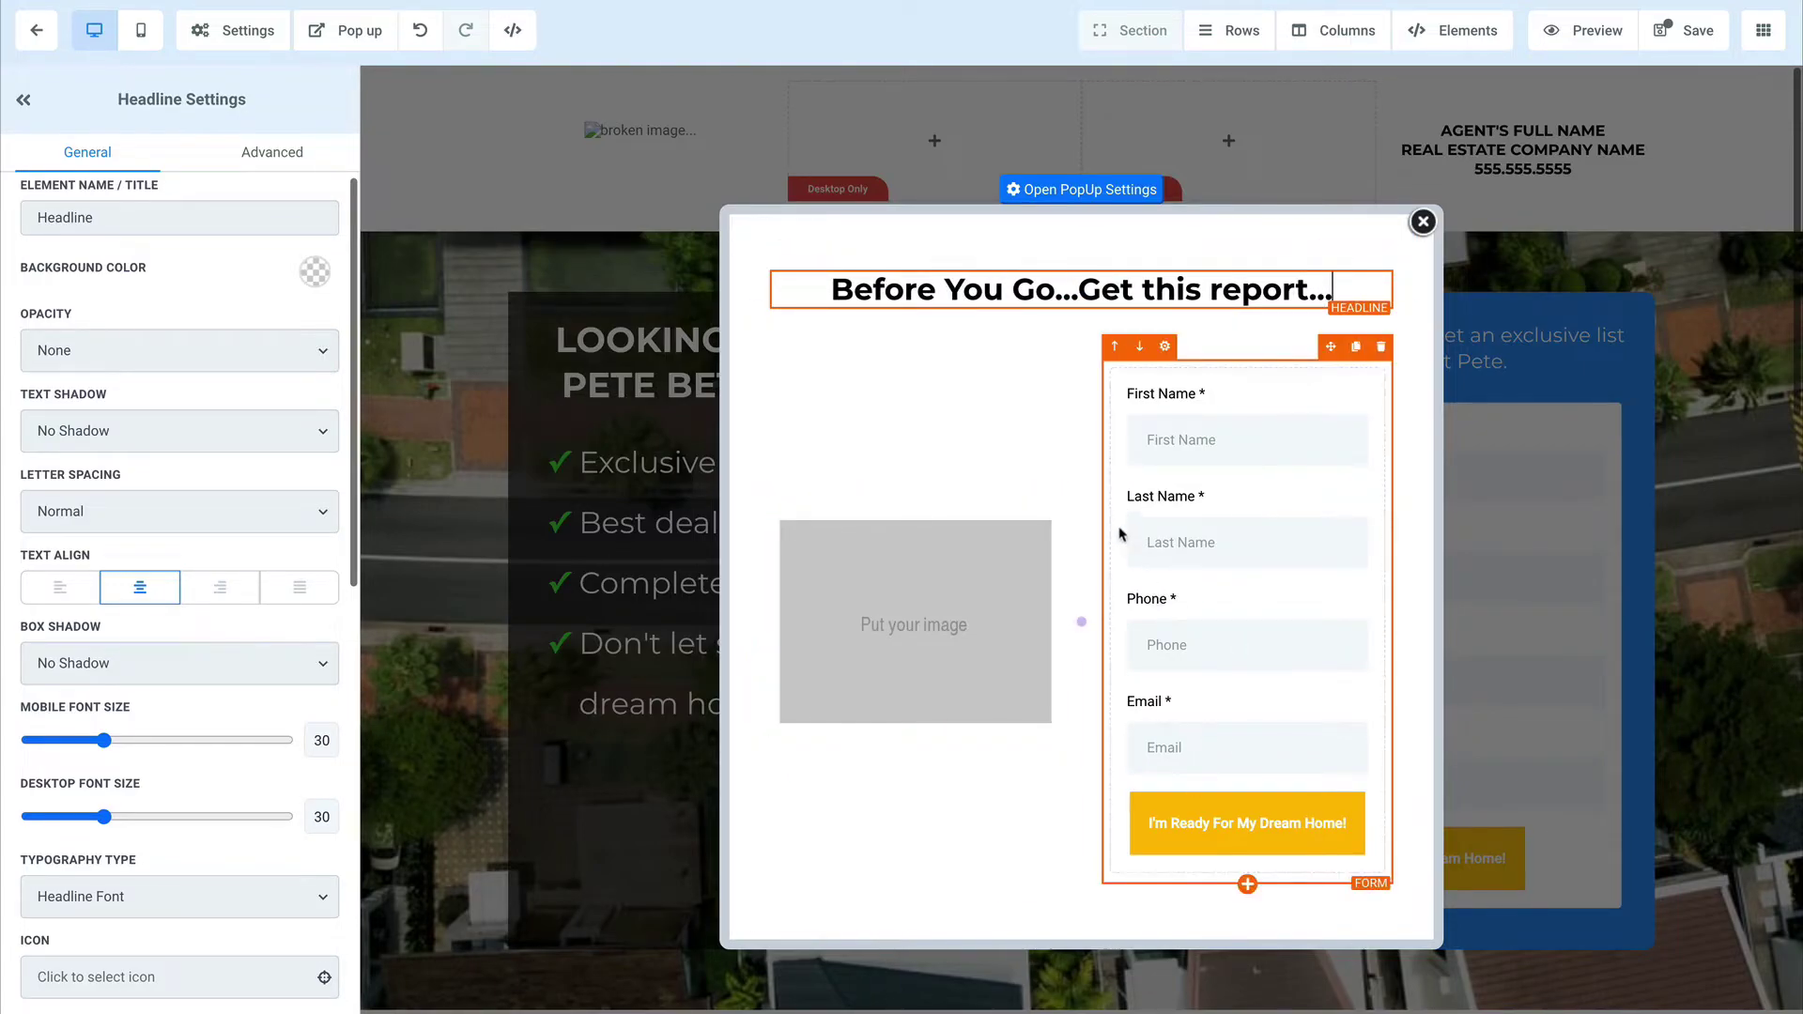
Step: Check Show Popup on Exit in the popup settings and save the landing page
{"action": "left_click", "coordinate": [1083, 191]}
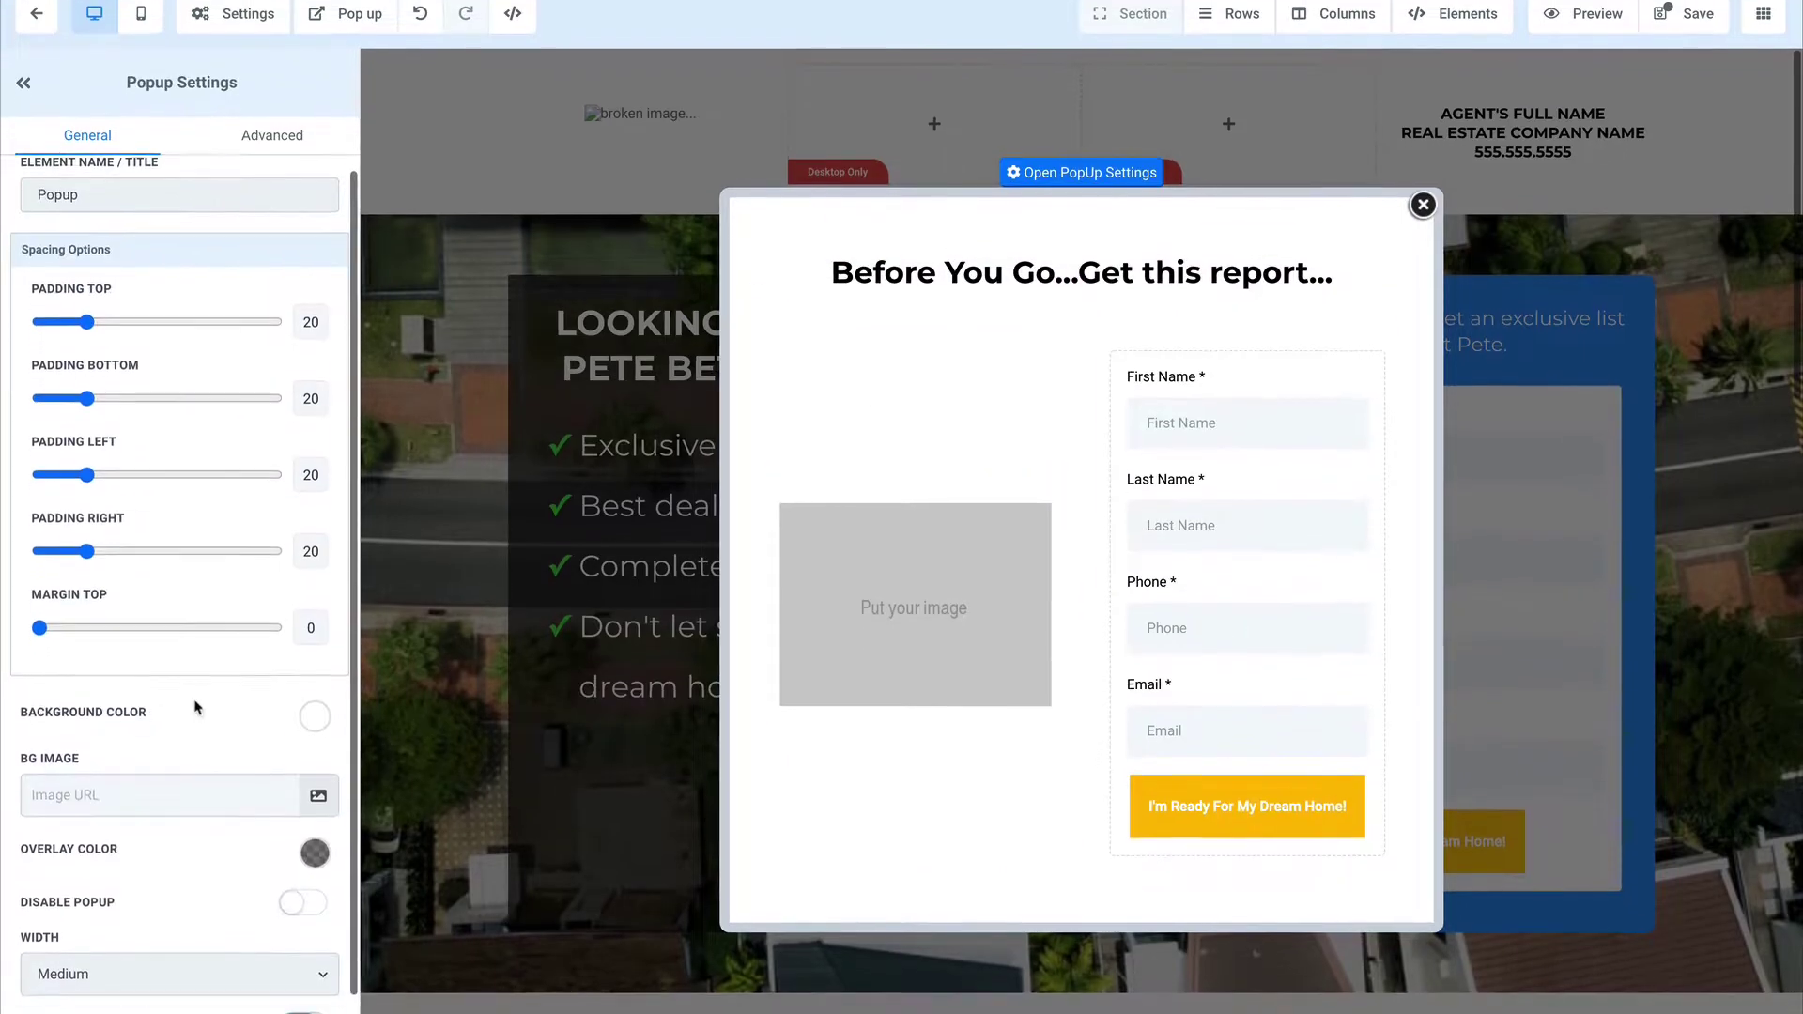
{"action": "scroll", "coordinate": [197, 695], "scroll_direction": "down", "scroll_amount": 1}
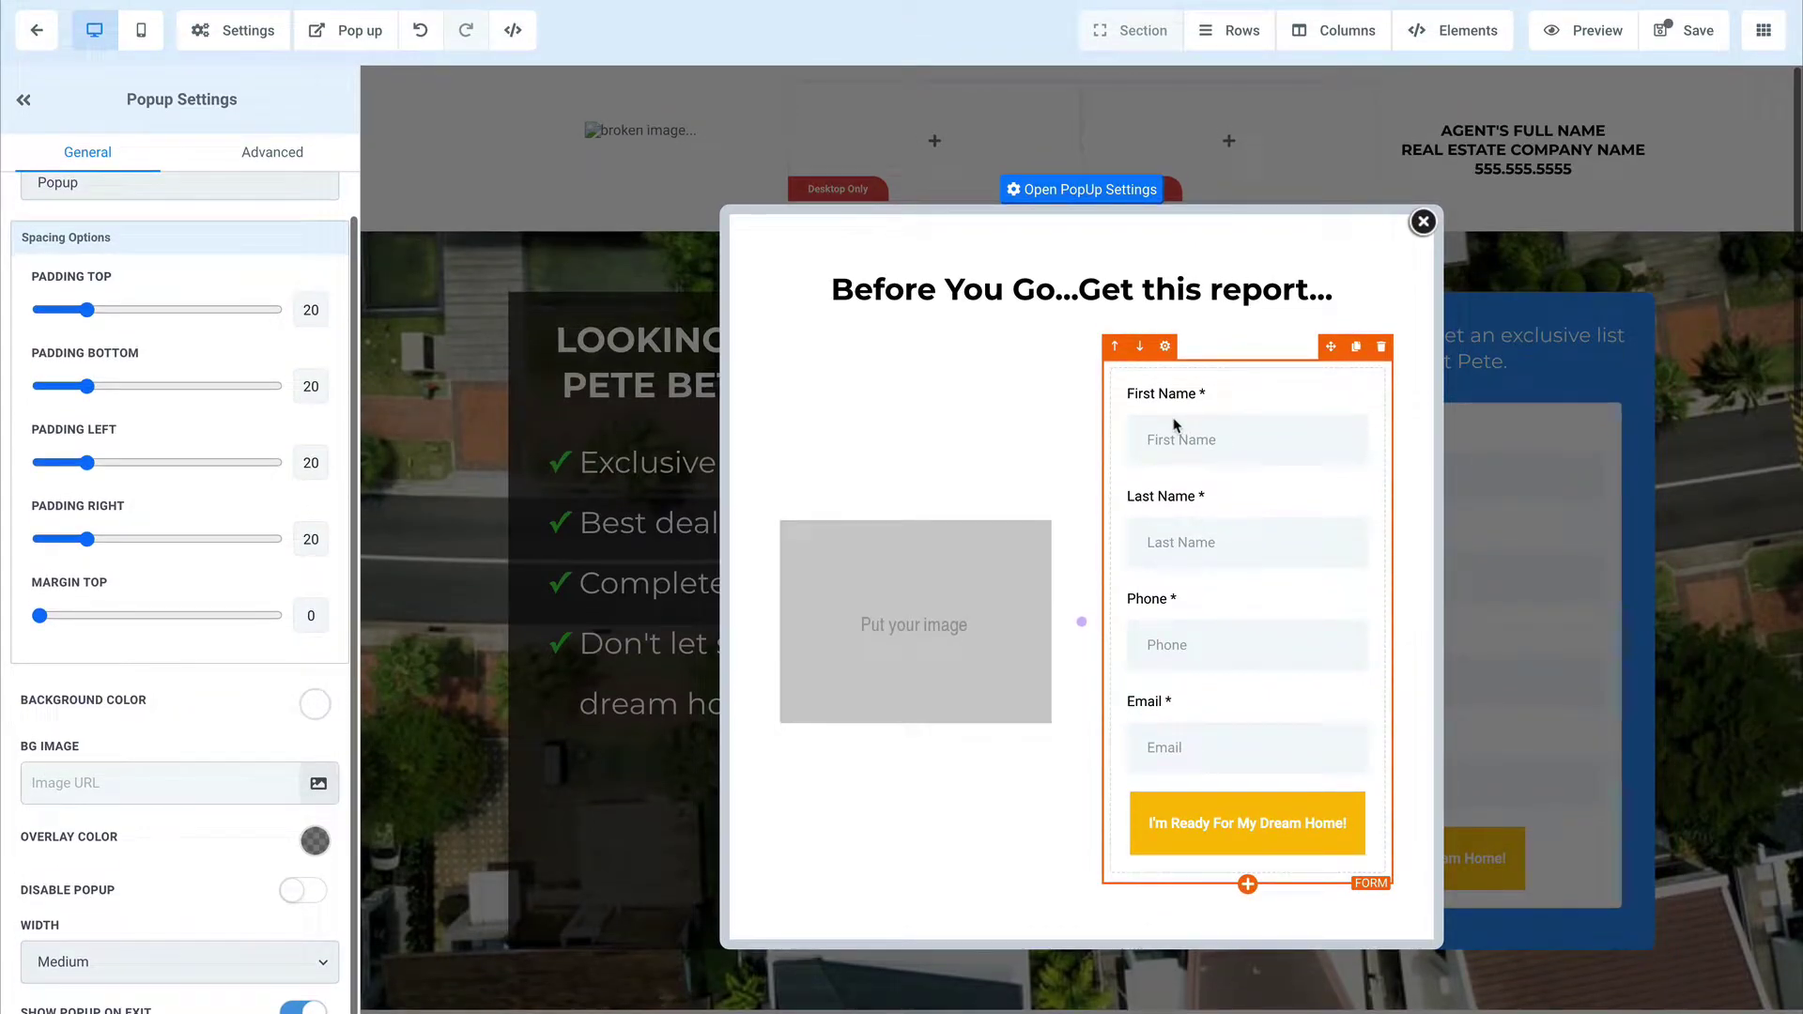
{"action": "left_click", "coordinate": [1695, 47]}
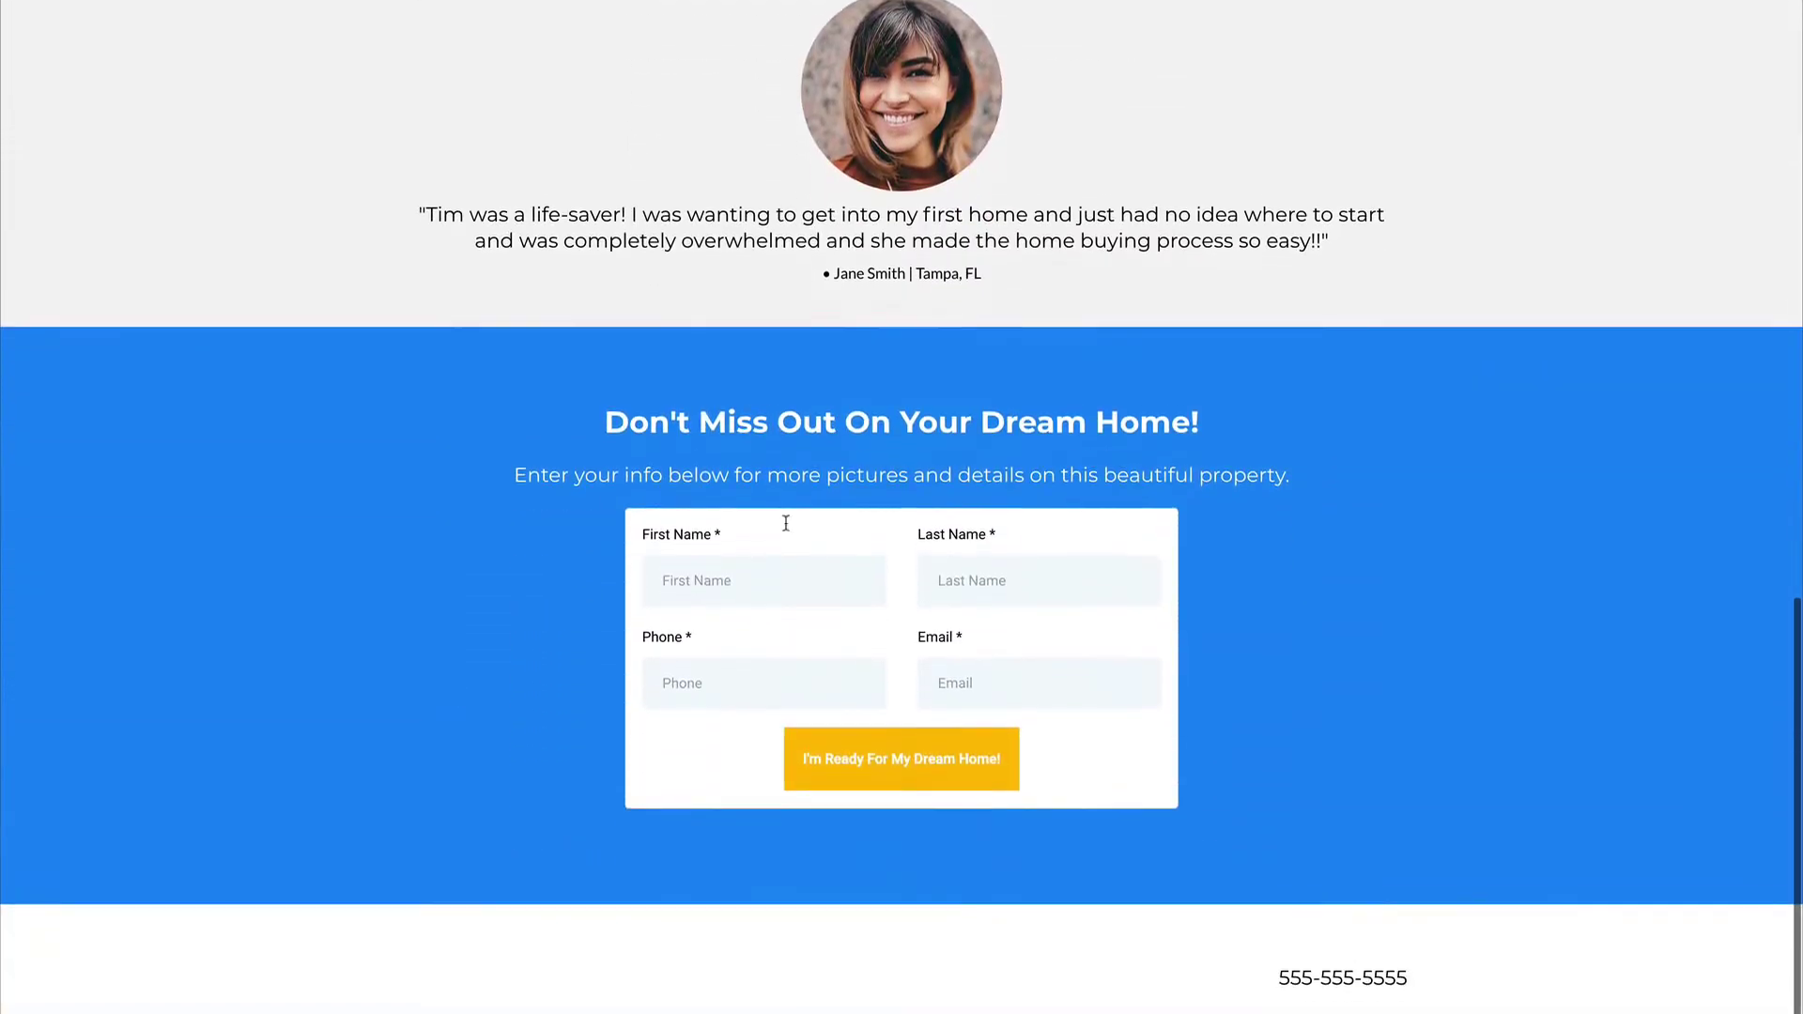
{"action": "scroll", "coordinate": [874, 654], "scroll_direction": "up", "scroll_amount": 15}
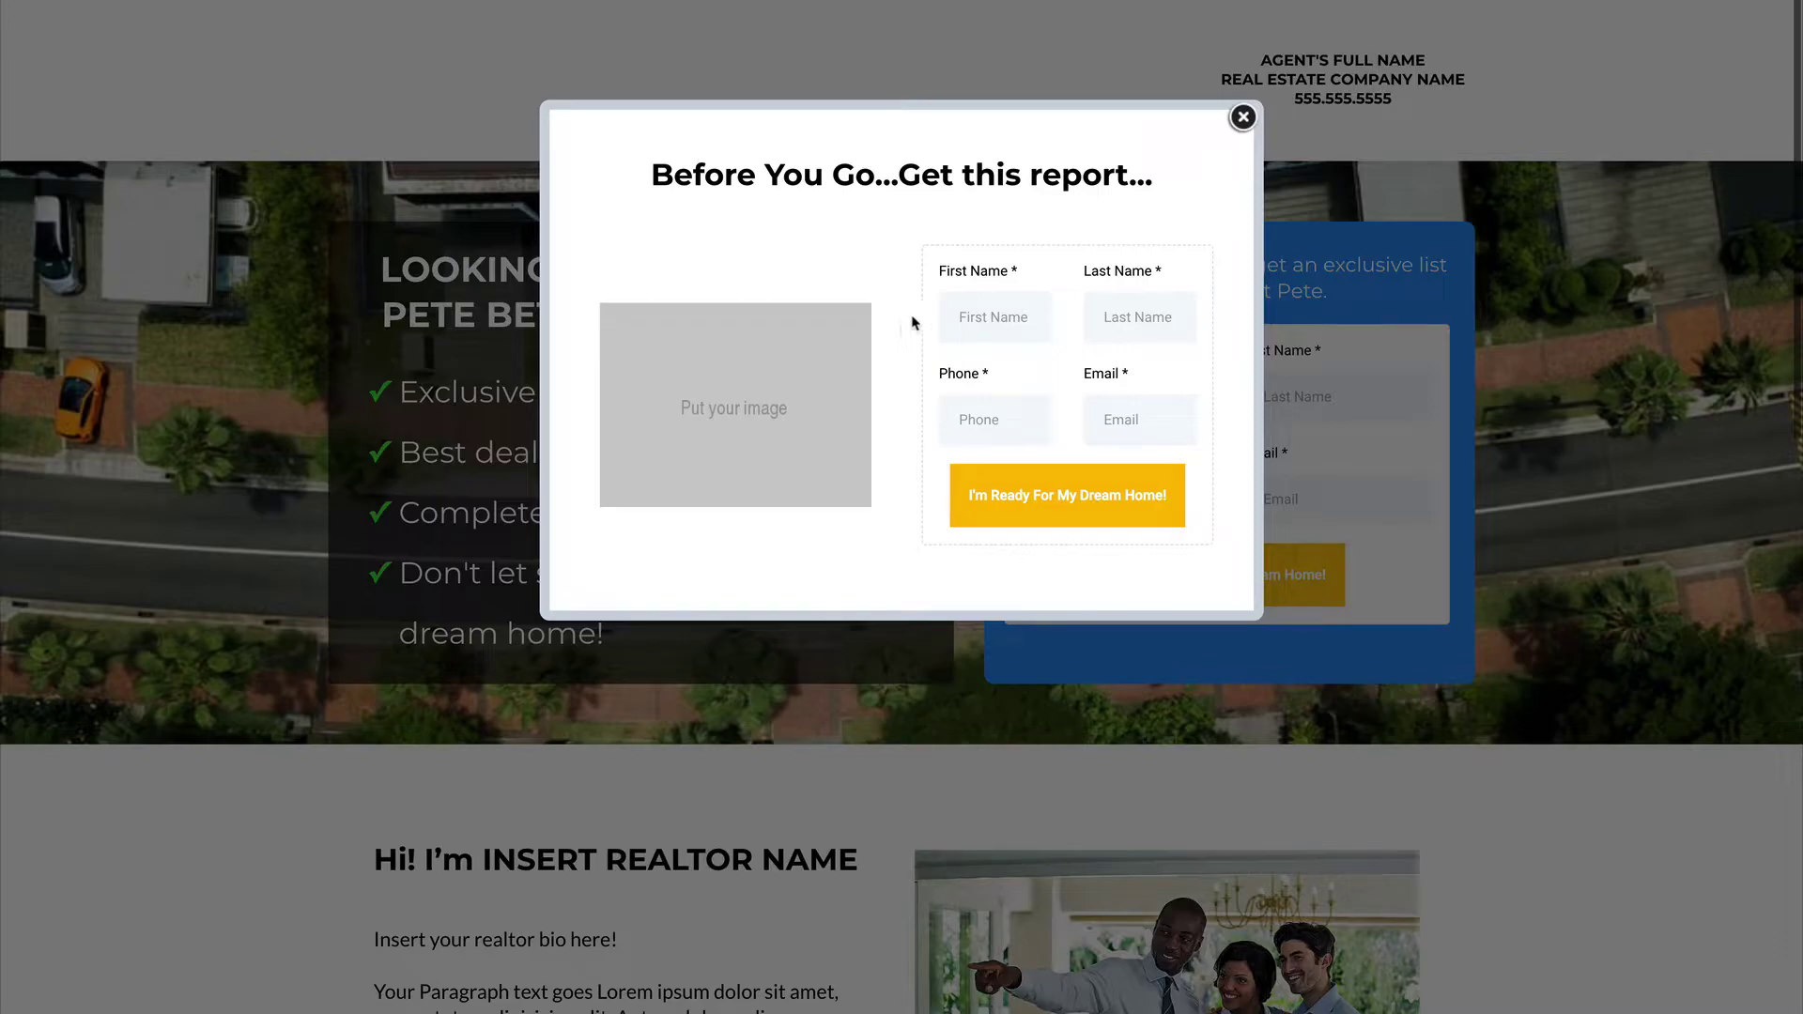
{"action": "left_click", "coordinate": [1243, 117]}
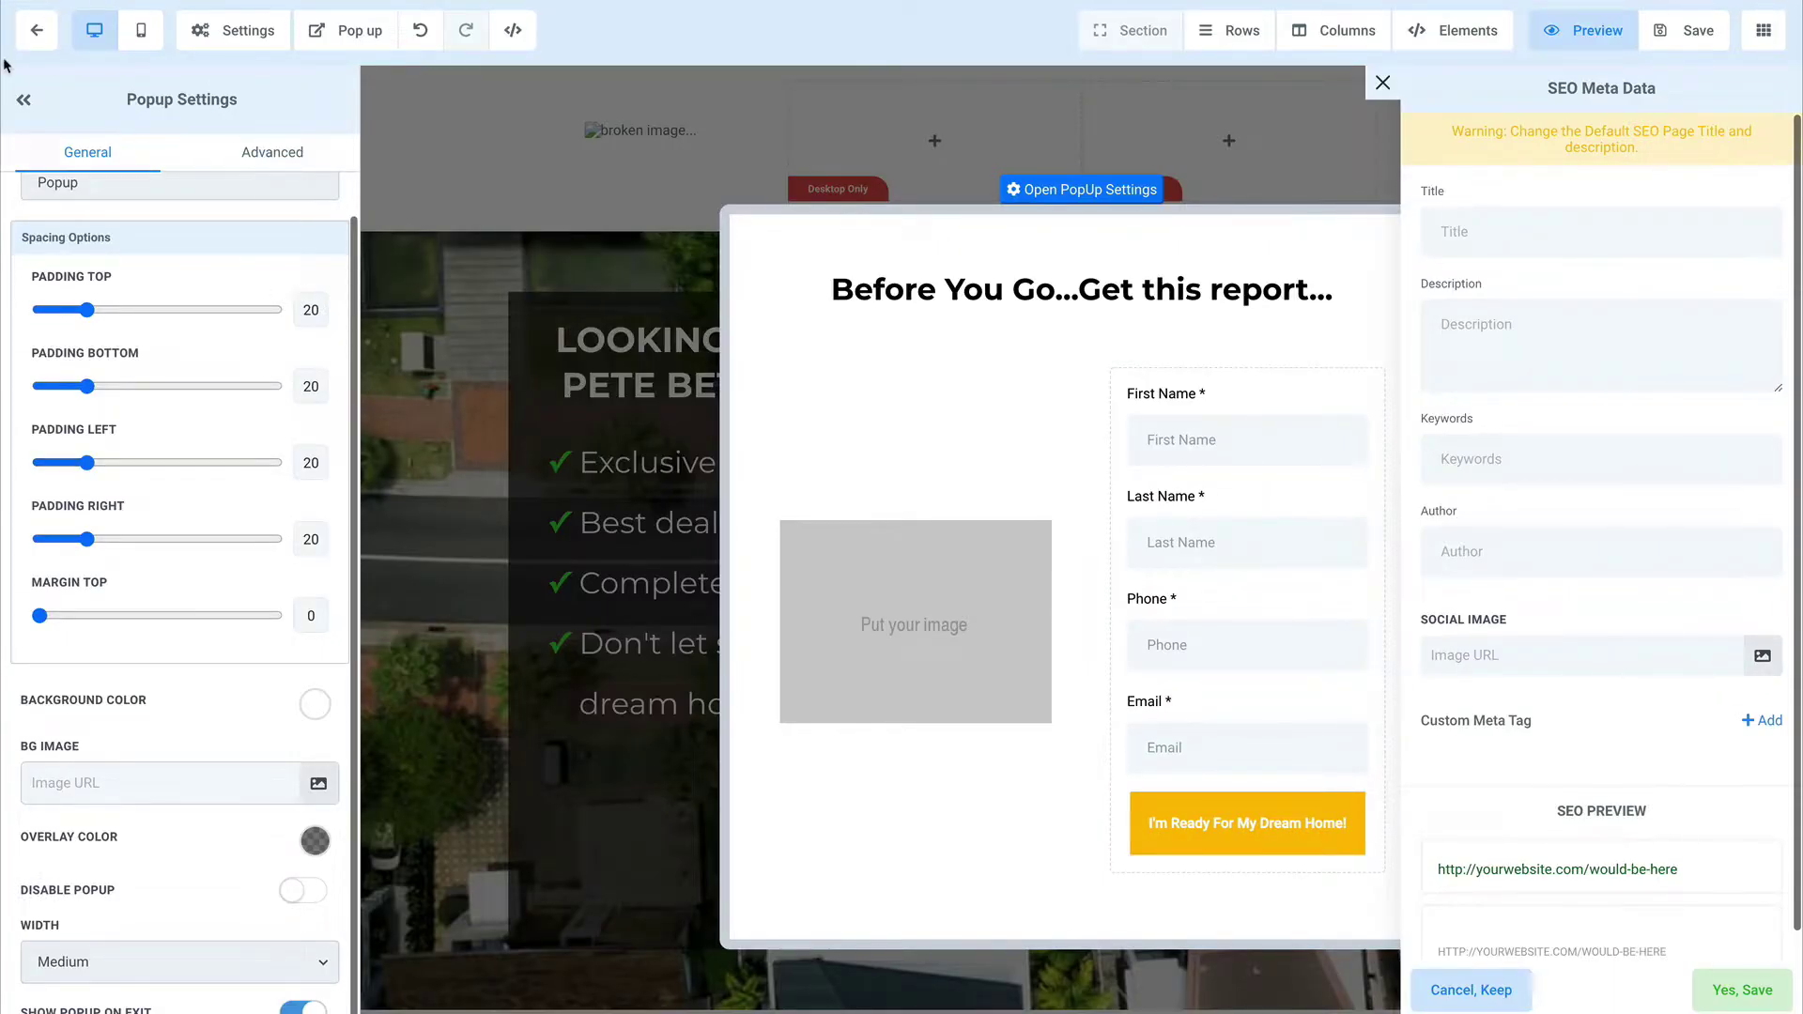
Step: Turn the Chat Bubble off and back on in the chat widget settings and save them
{"action": "left_click", "coordinate": [37, 30]}
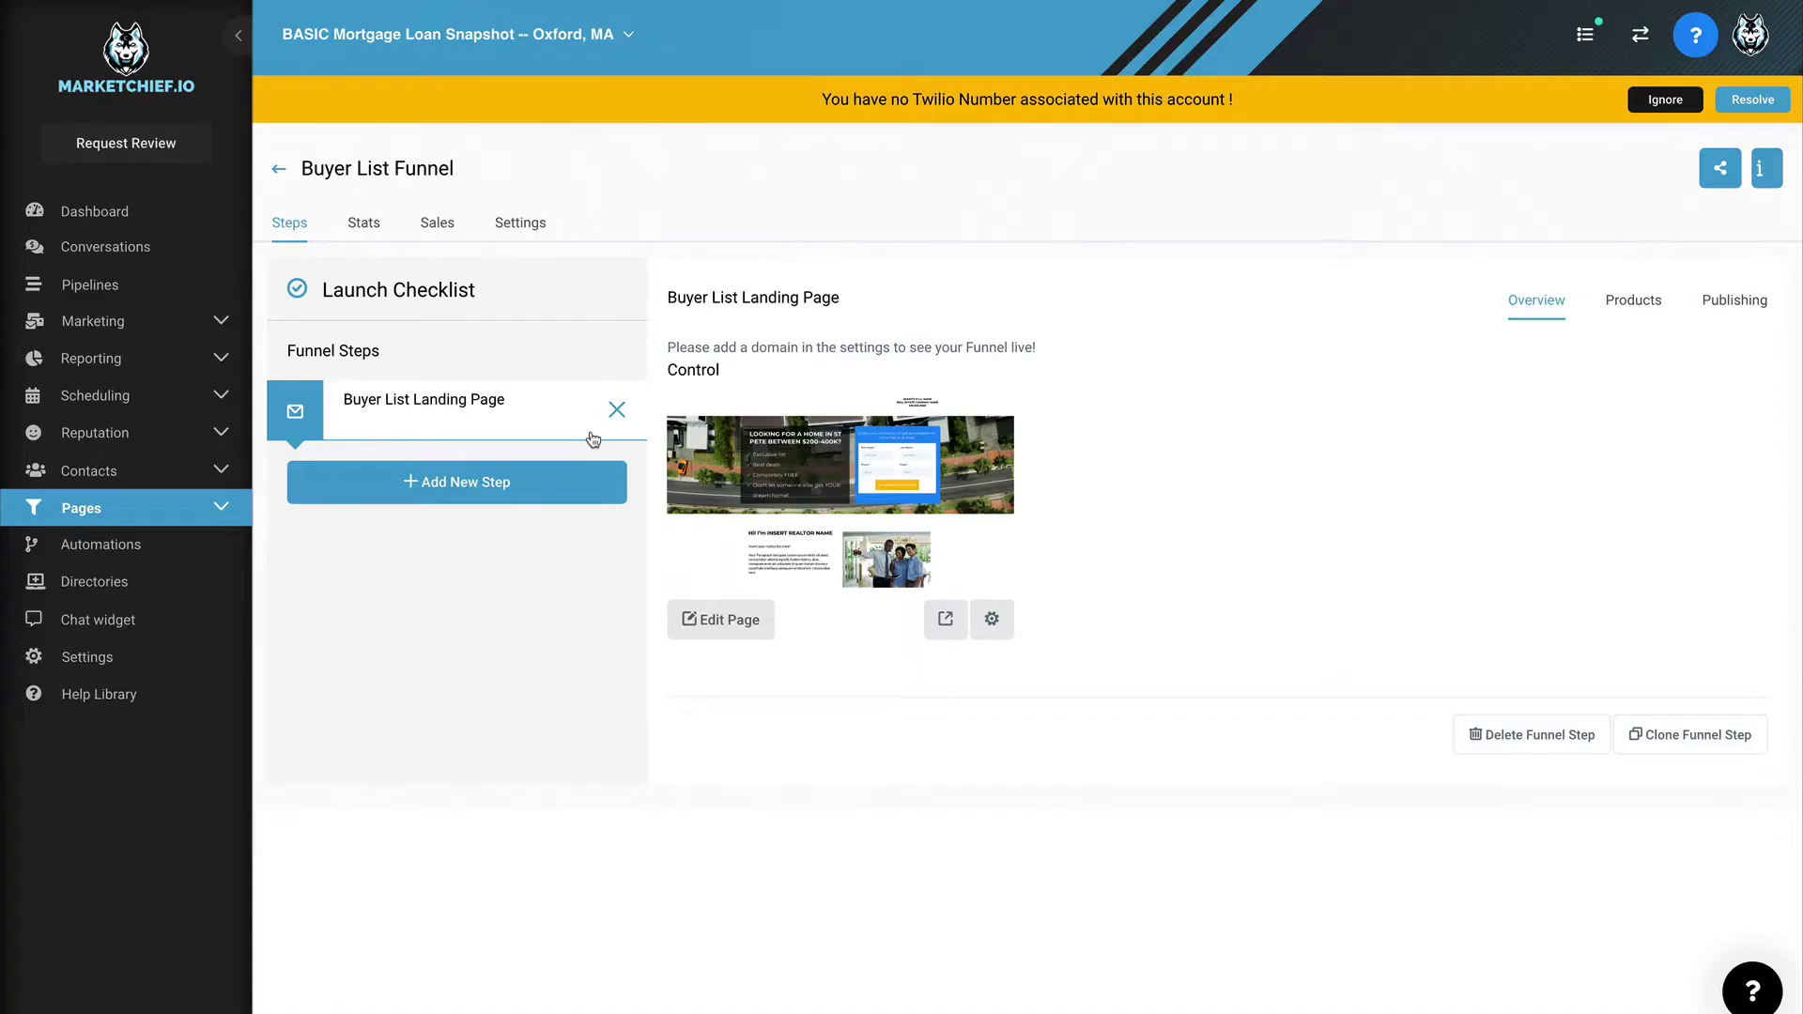
{"action": "left_click", "coordinate": [98, 620]}
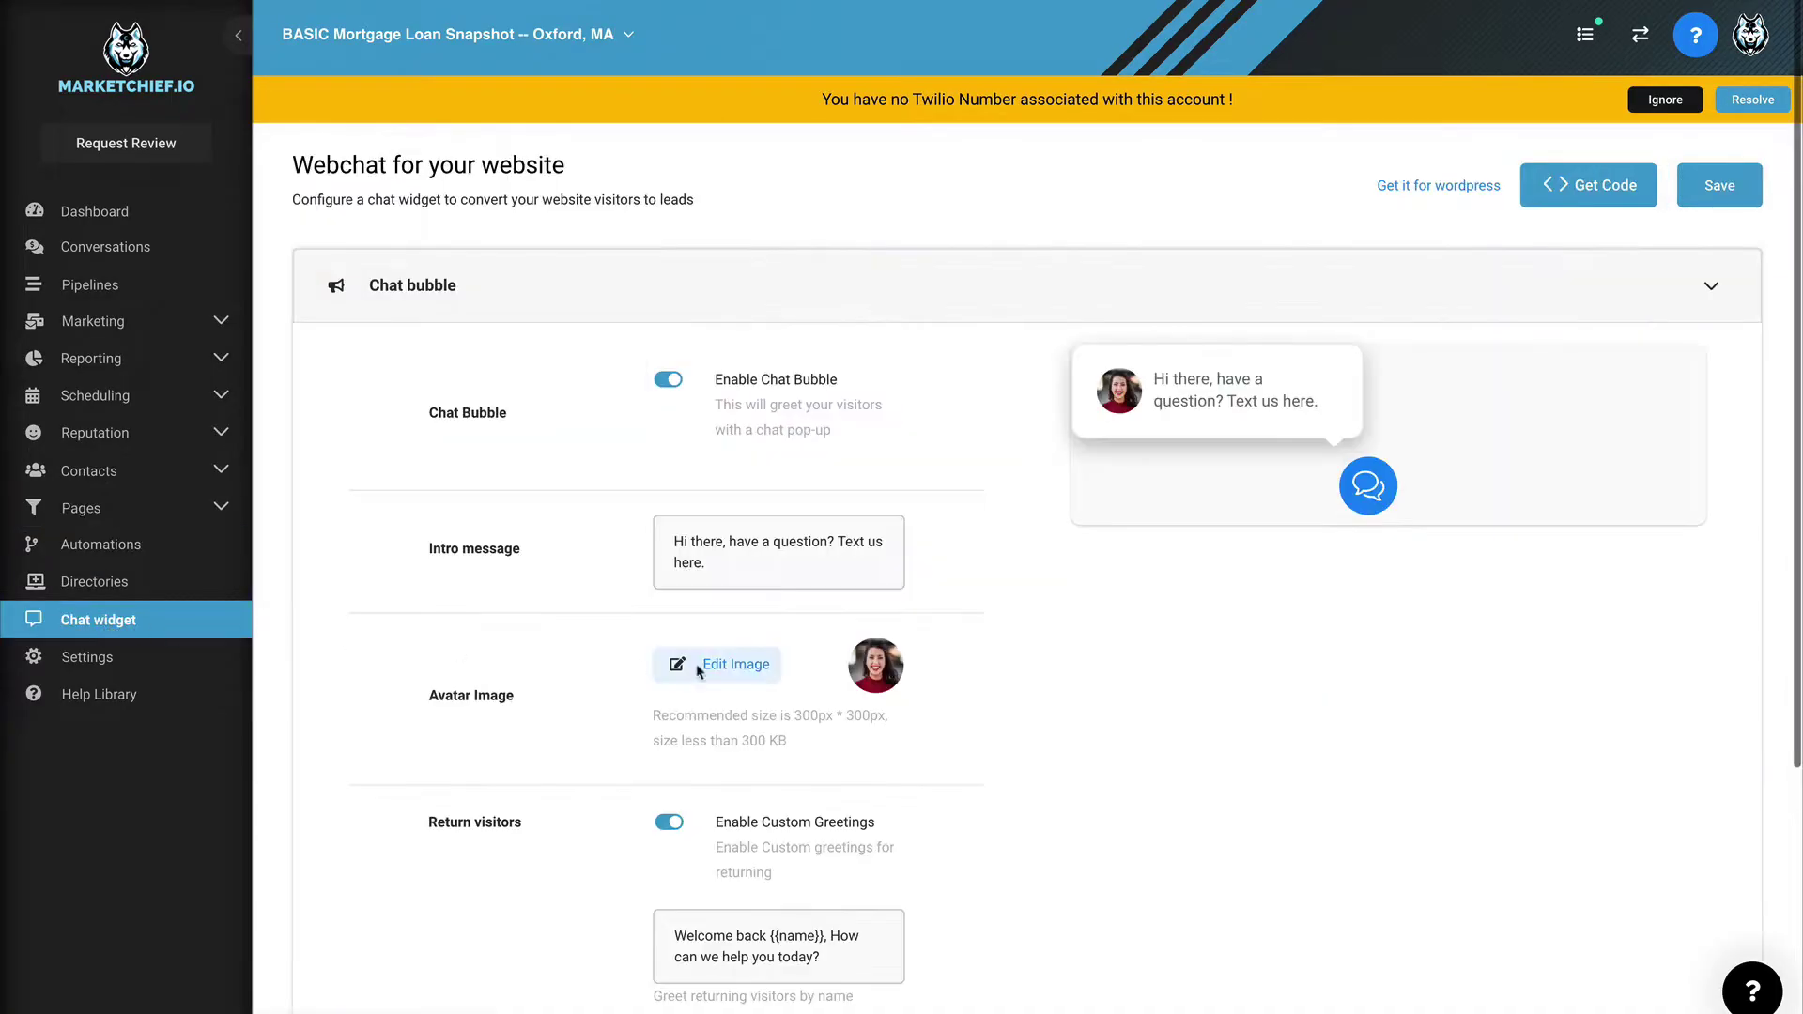
{"action": "scroll", "coordinate": [757, 672], "scroll_direction": "down", "scroll_amount": 2}
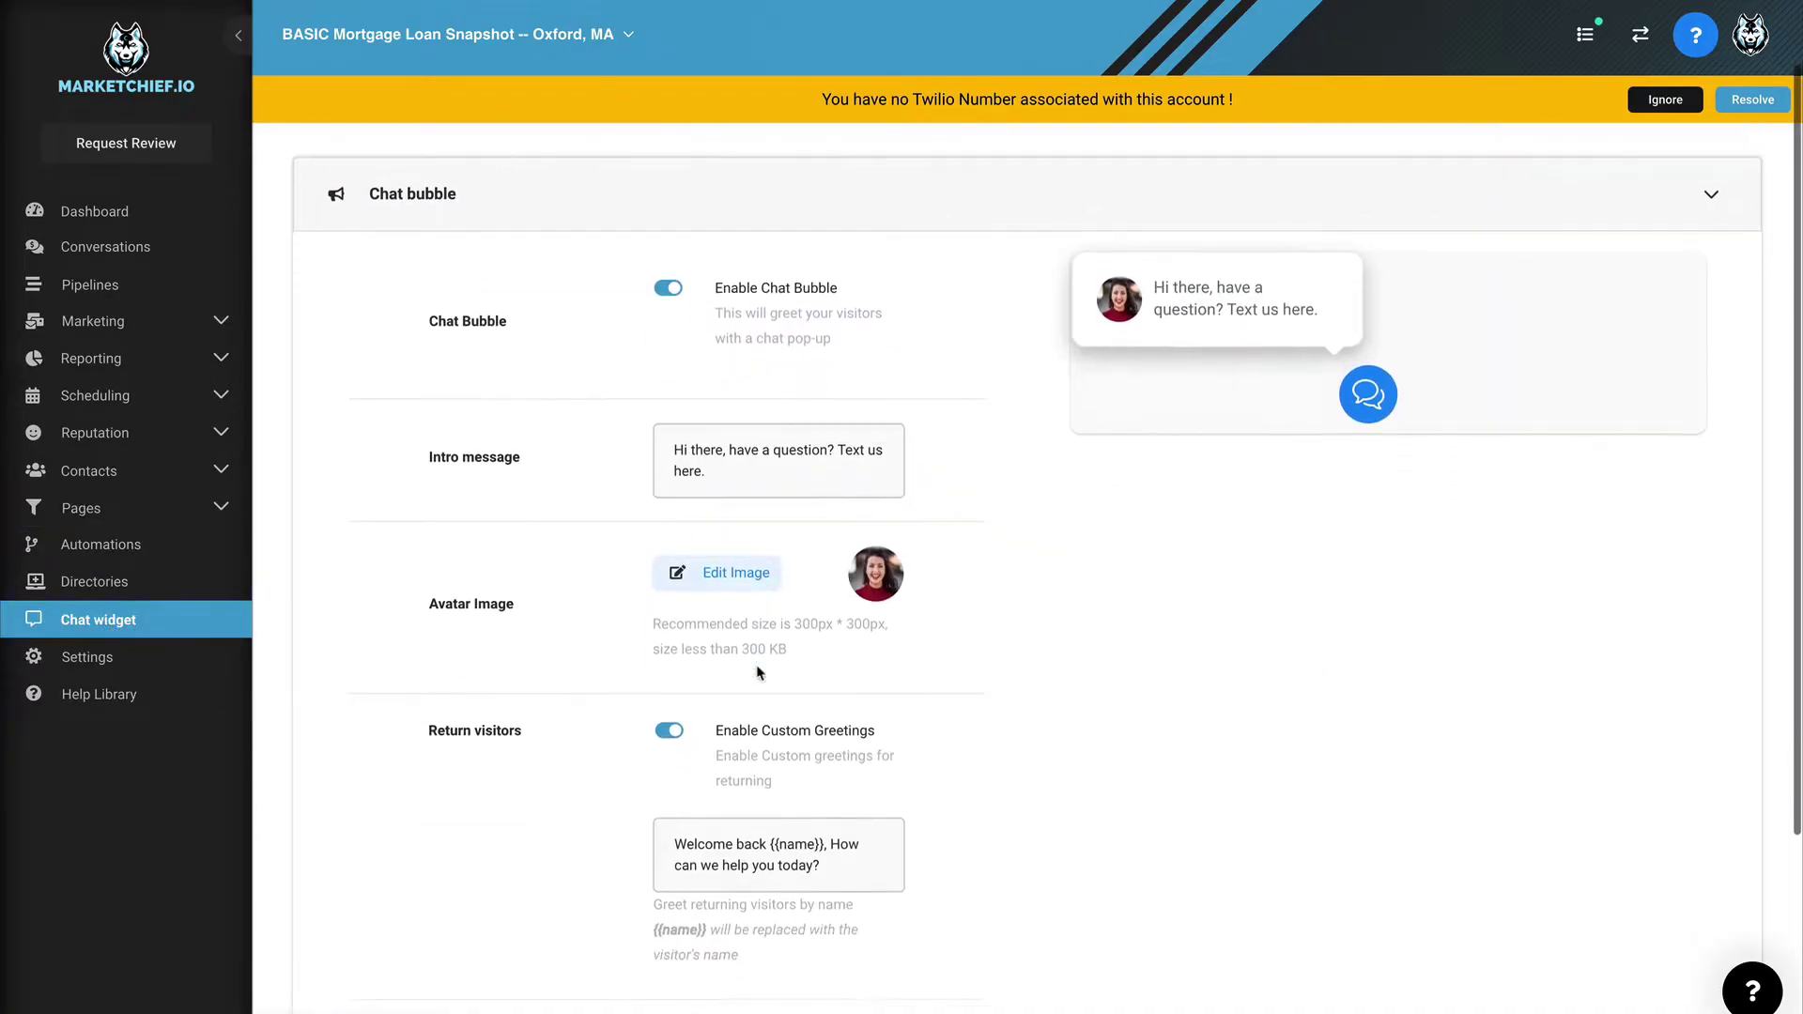
{"action": "left_click", "coordinate": [669, 270]}
{"action": "left_click", "coordinate": [668, 269]}
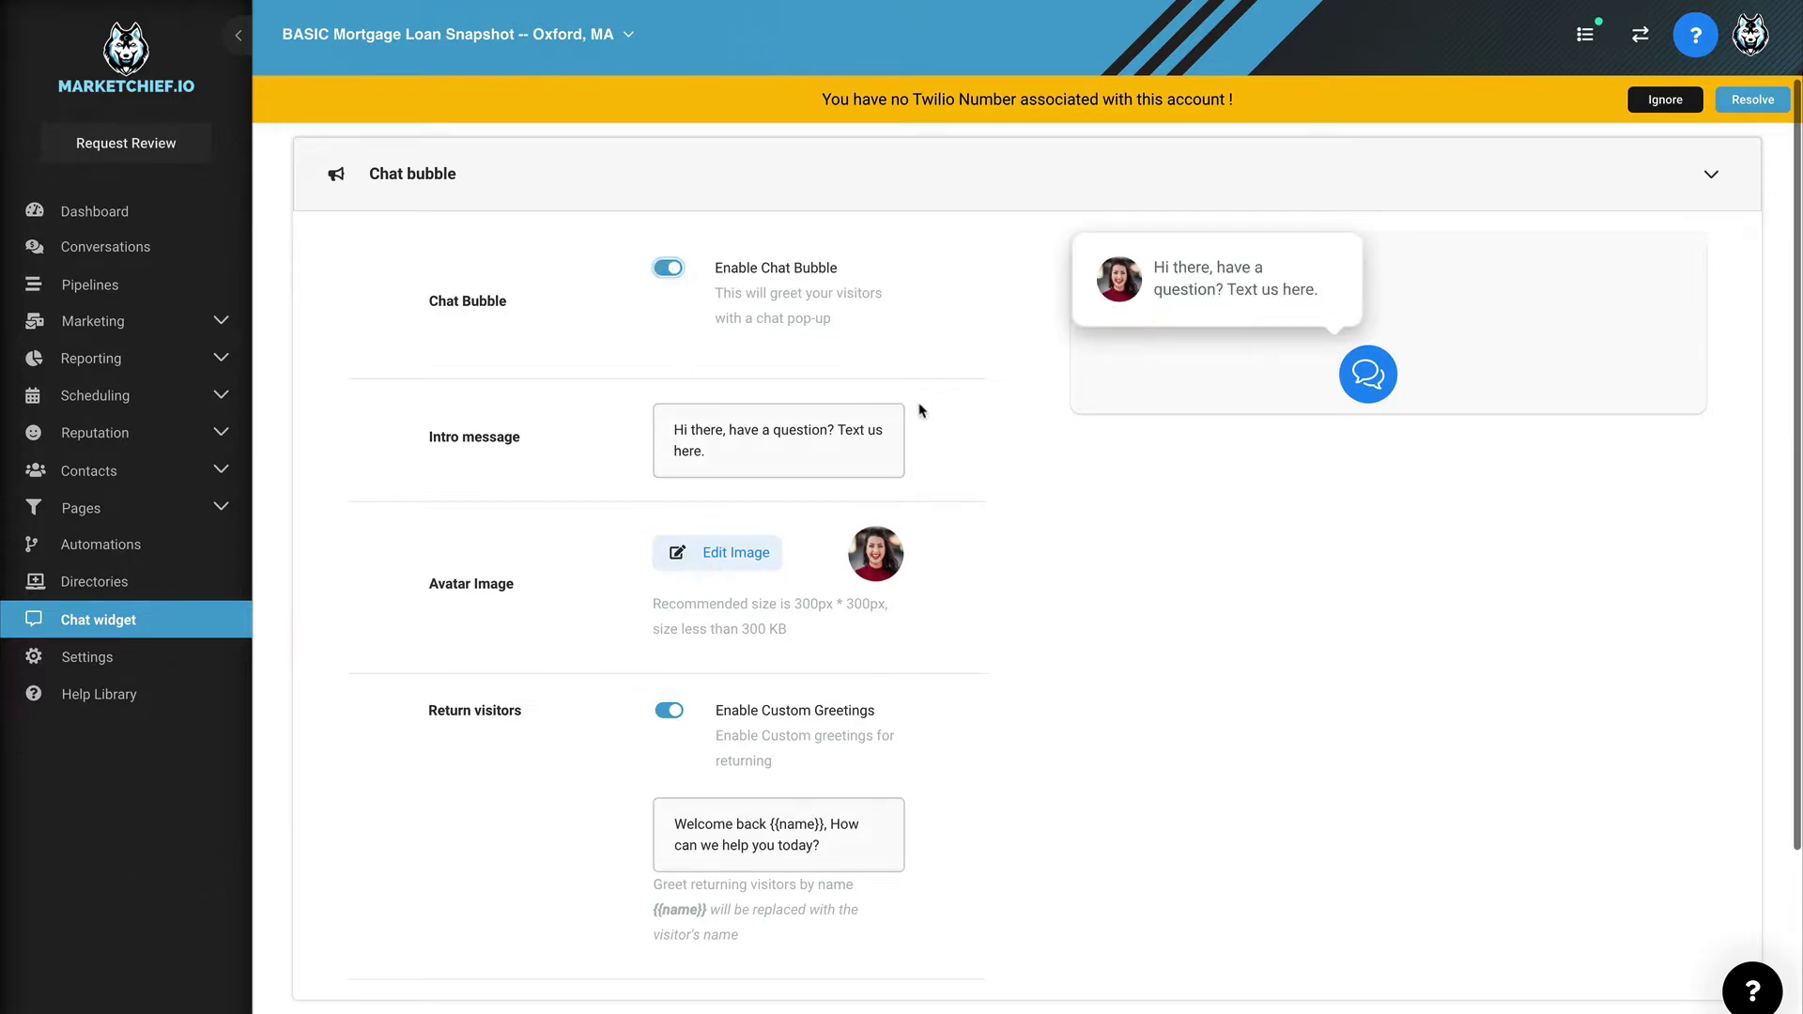
{"action": "scroll", "coordinate": [919, 406], "scroll_direction": "down", "scroll_amount": 3}
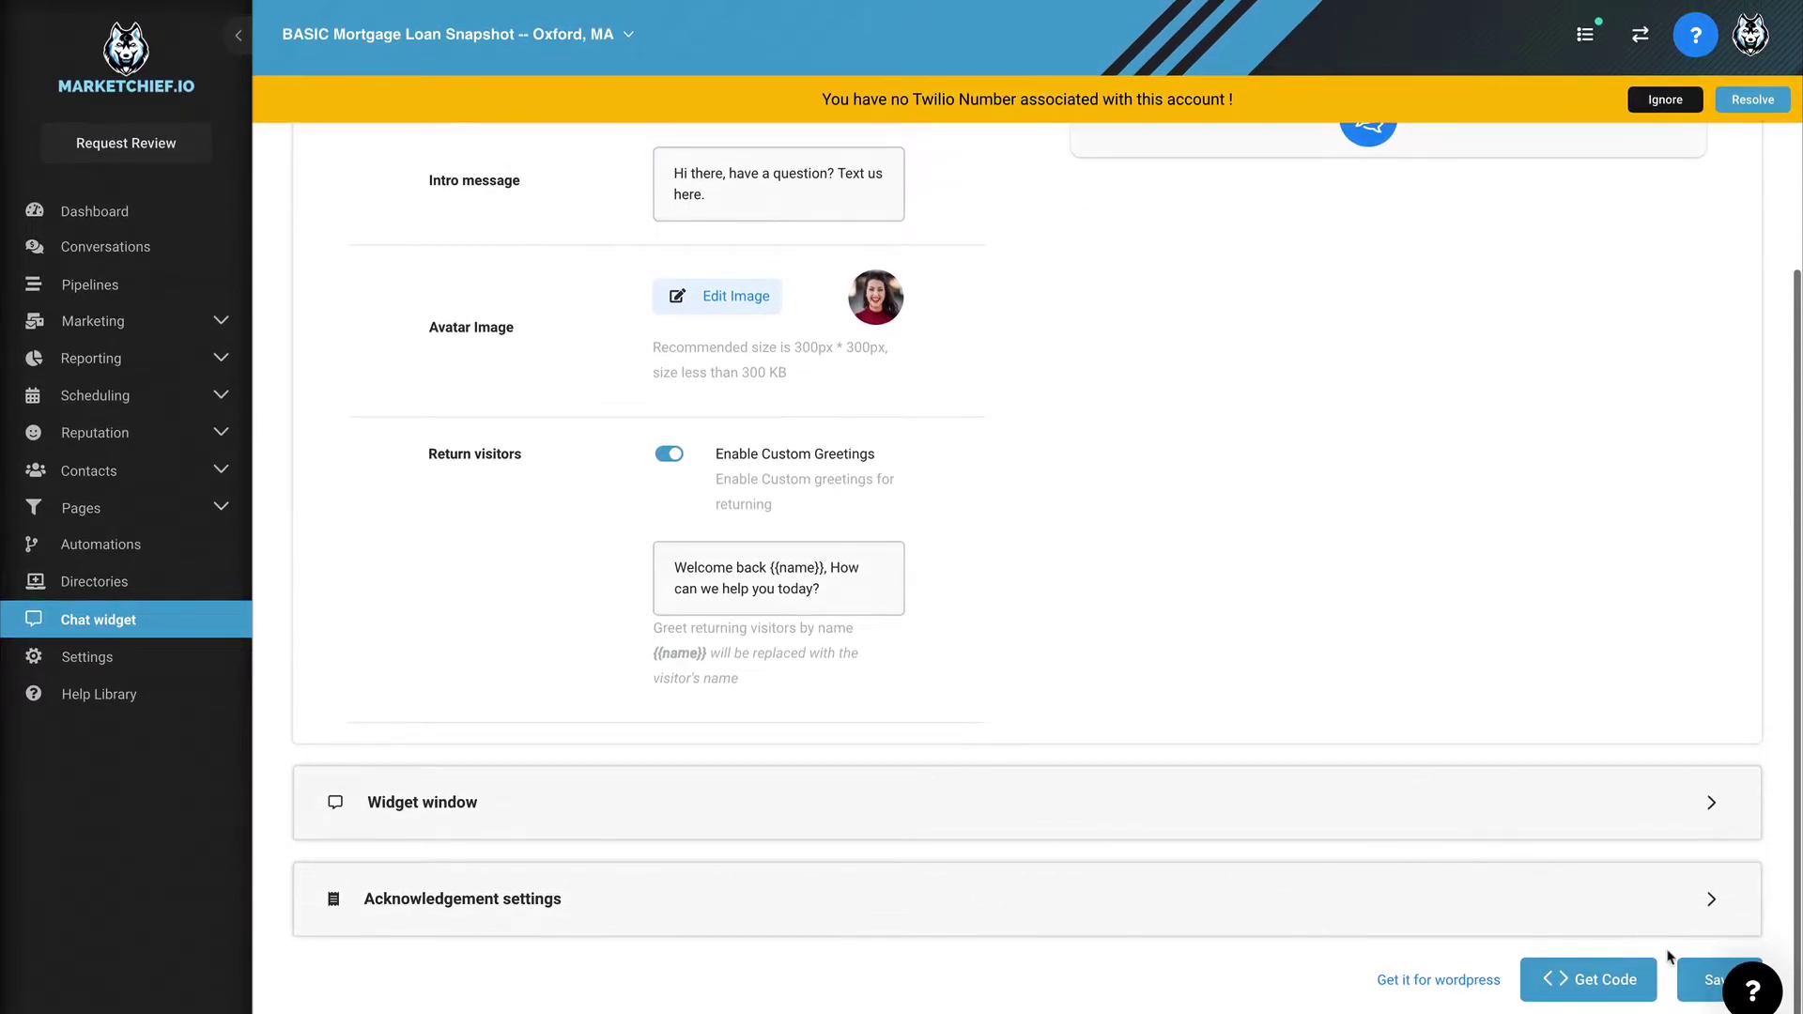
{"action": "left_click", "coordinate": [1691, 968]}
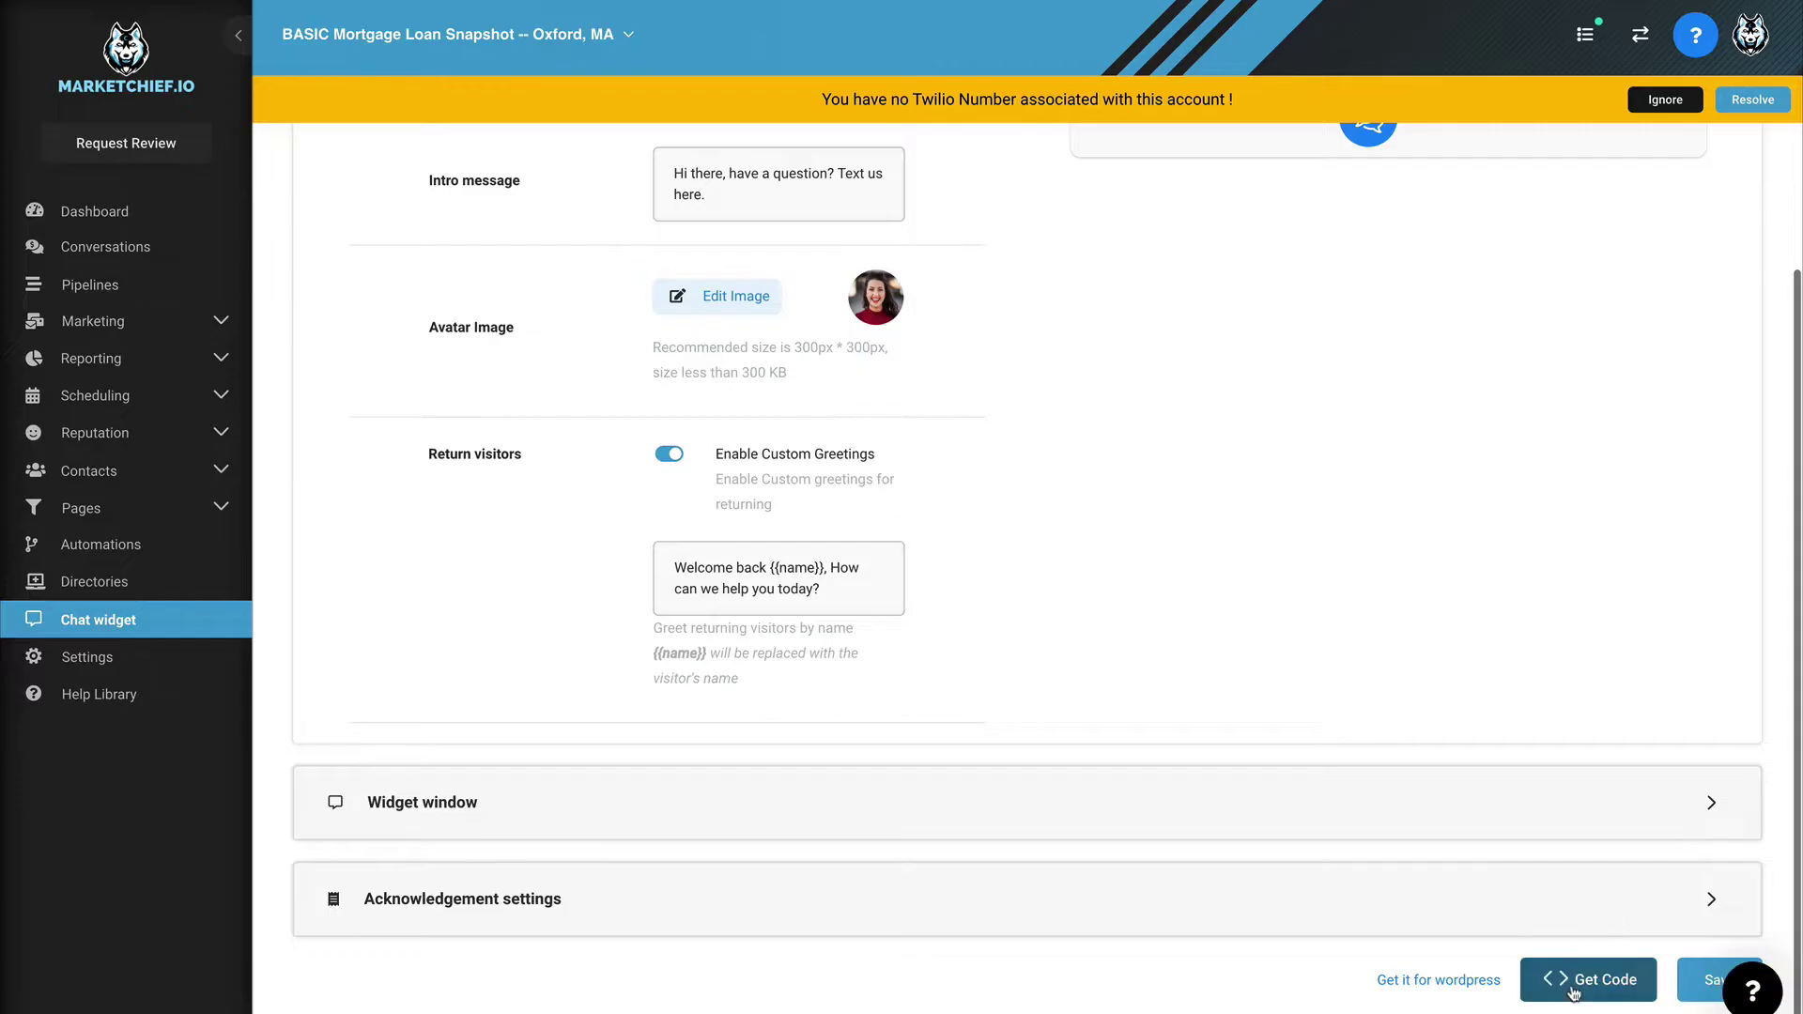
Step: Copy the chat widget's embed code and dismiss the missing Twilio number warning
{"action": "left_click", "coordinate": [1588, 979]}
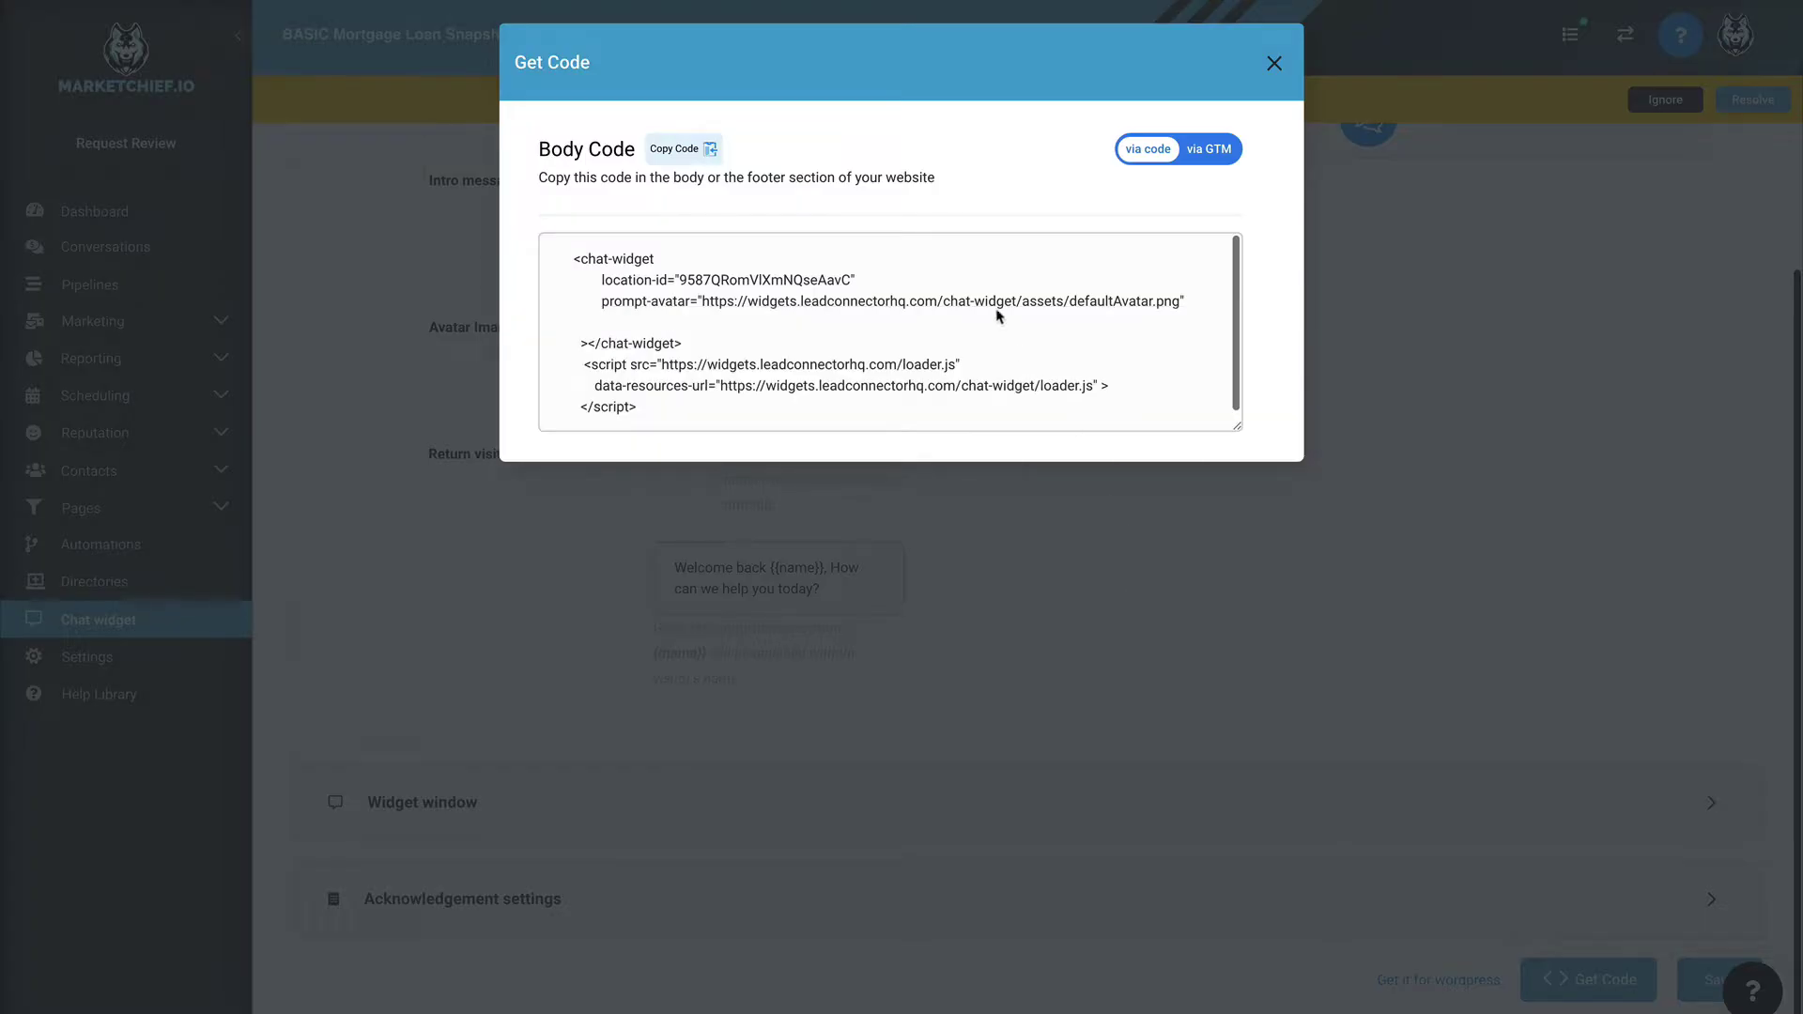
{"action": "left_click", "coordinate": [690, 153]}
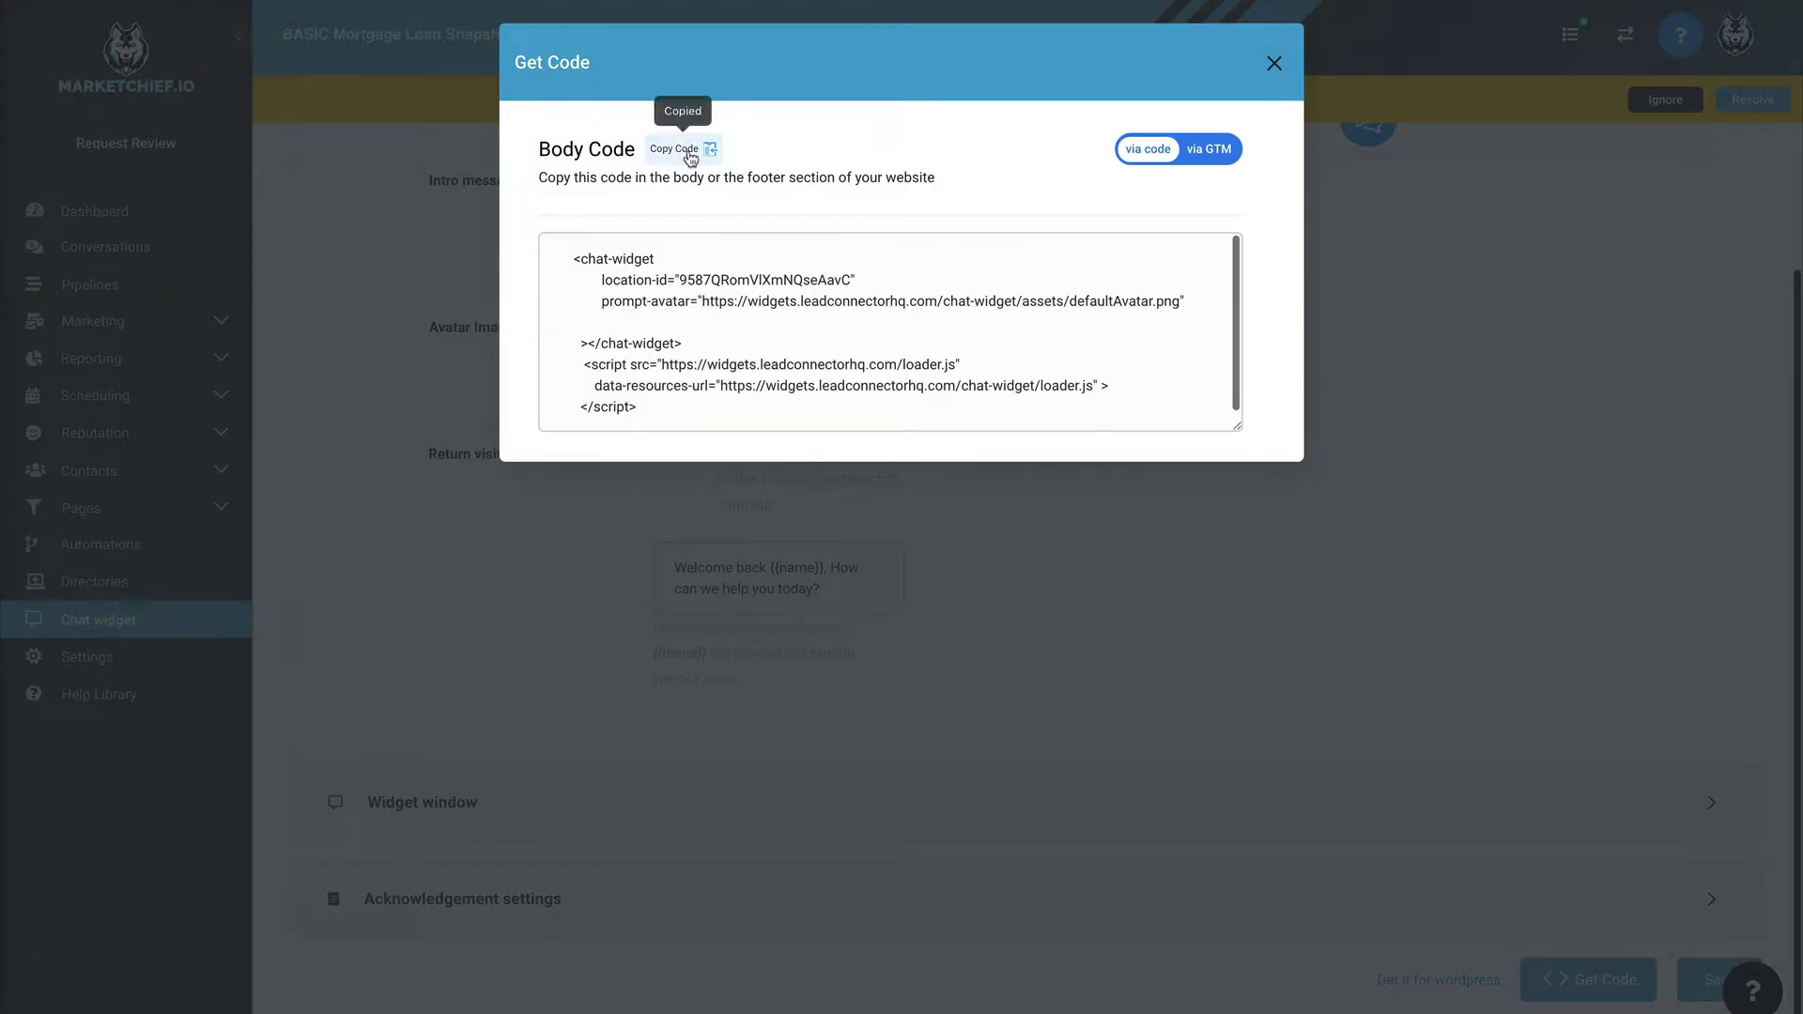
{"action": "left_click", "coordinate": [1278, 64]}
{"action": "left_click", "coordinate": [1587, 979]}
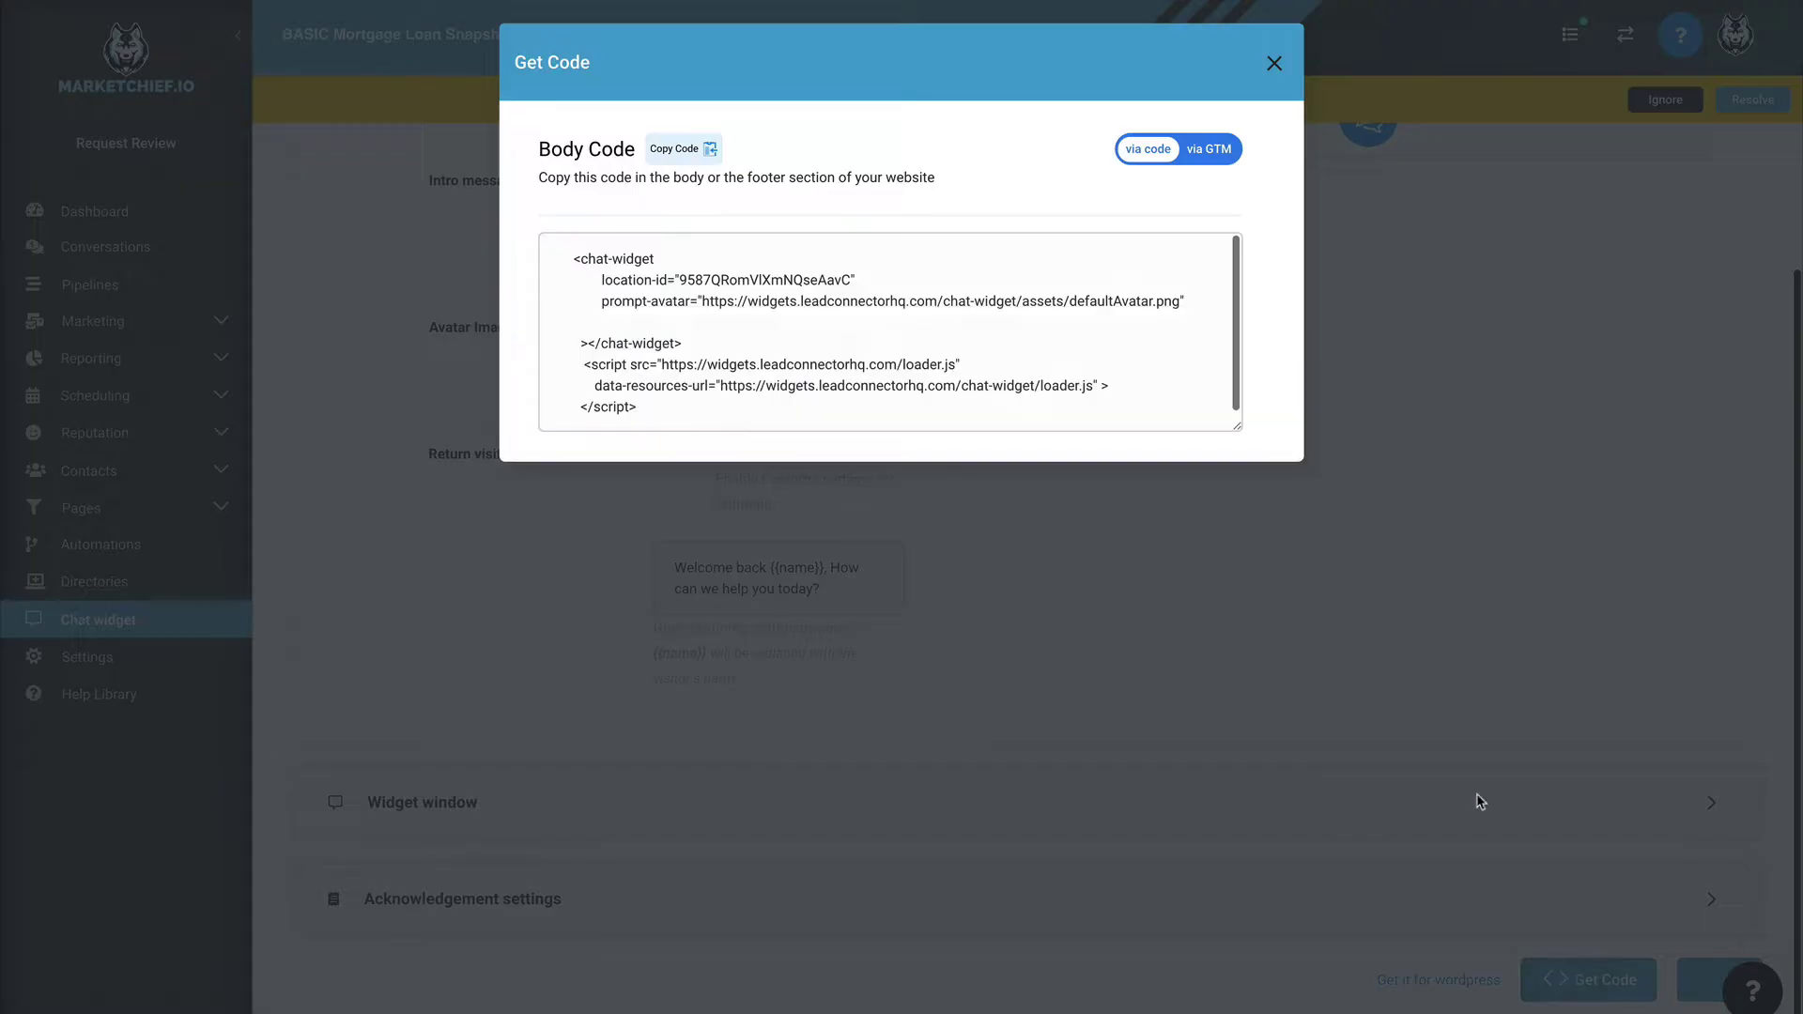
{"action": "left_click", "coordinate": [1274, 63]}
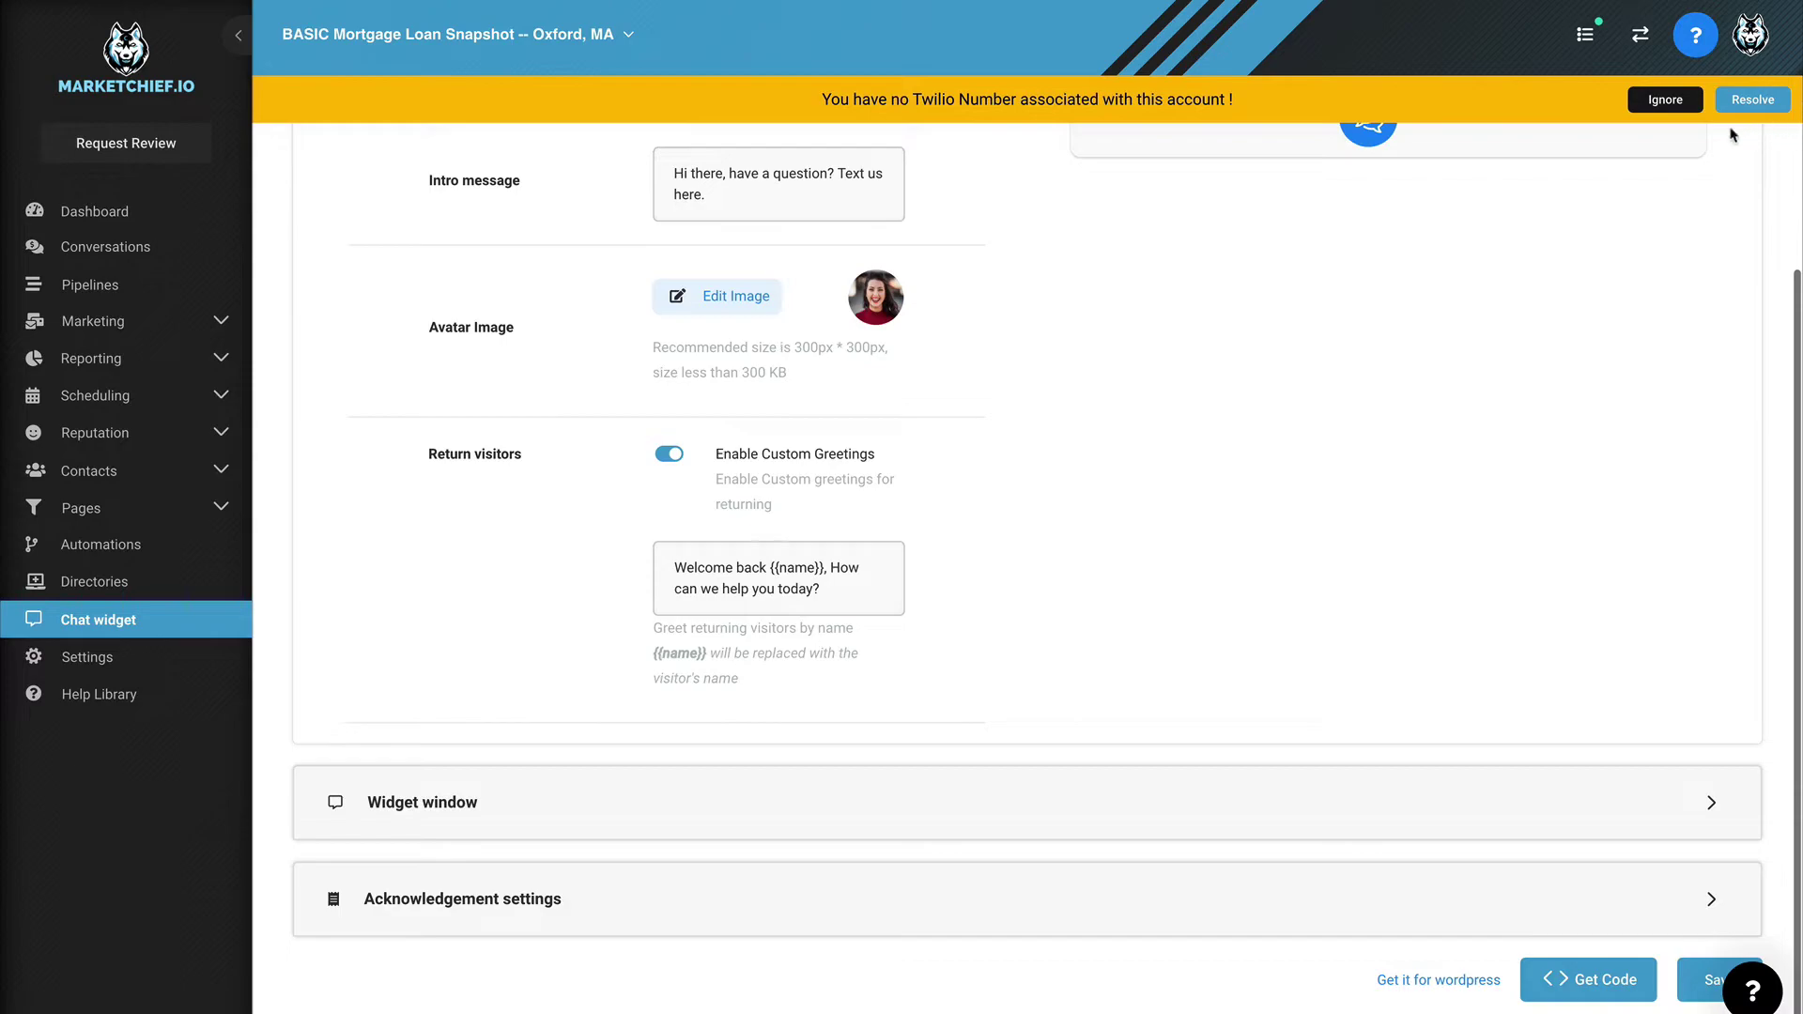
{"action": "left_click", "coordinate": [1686, 103]}
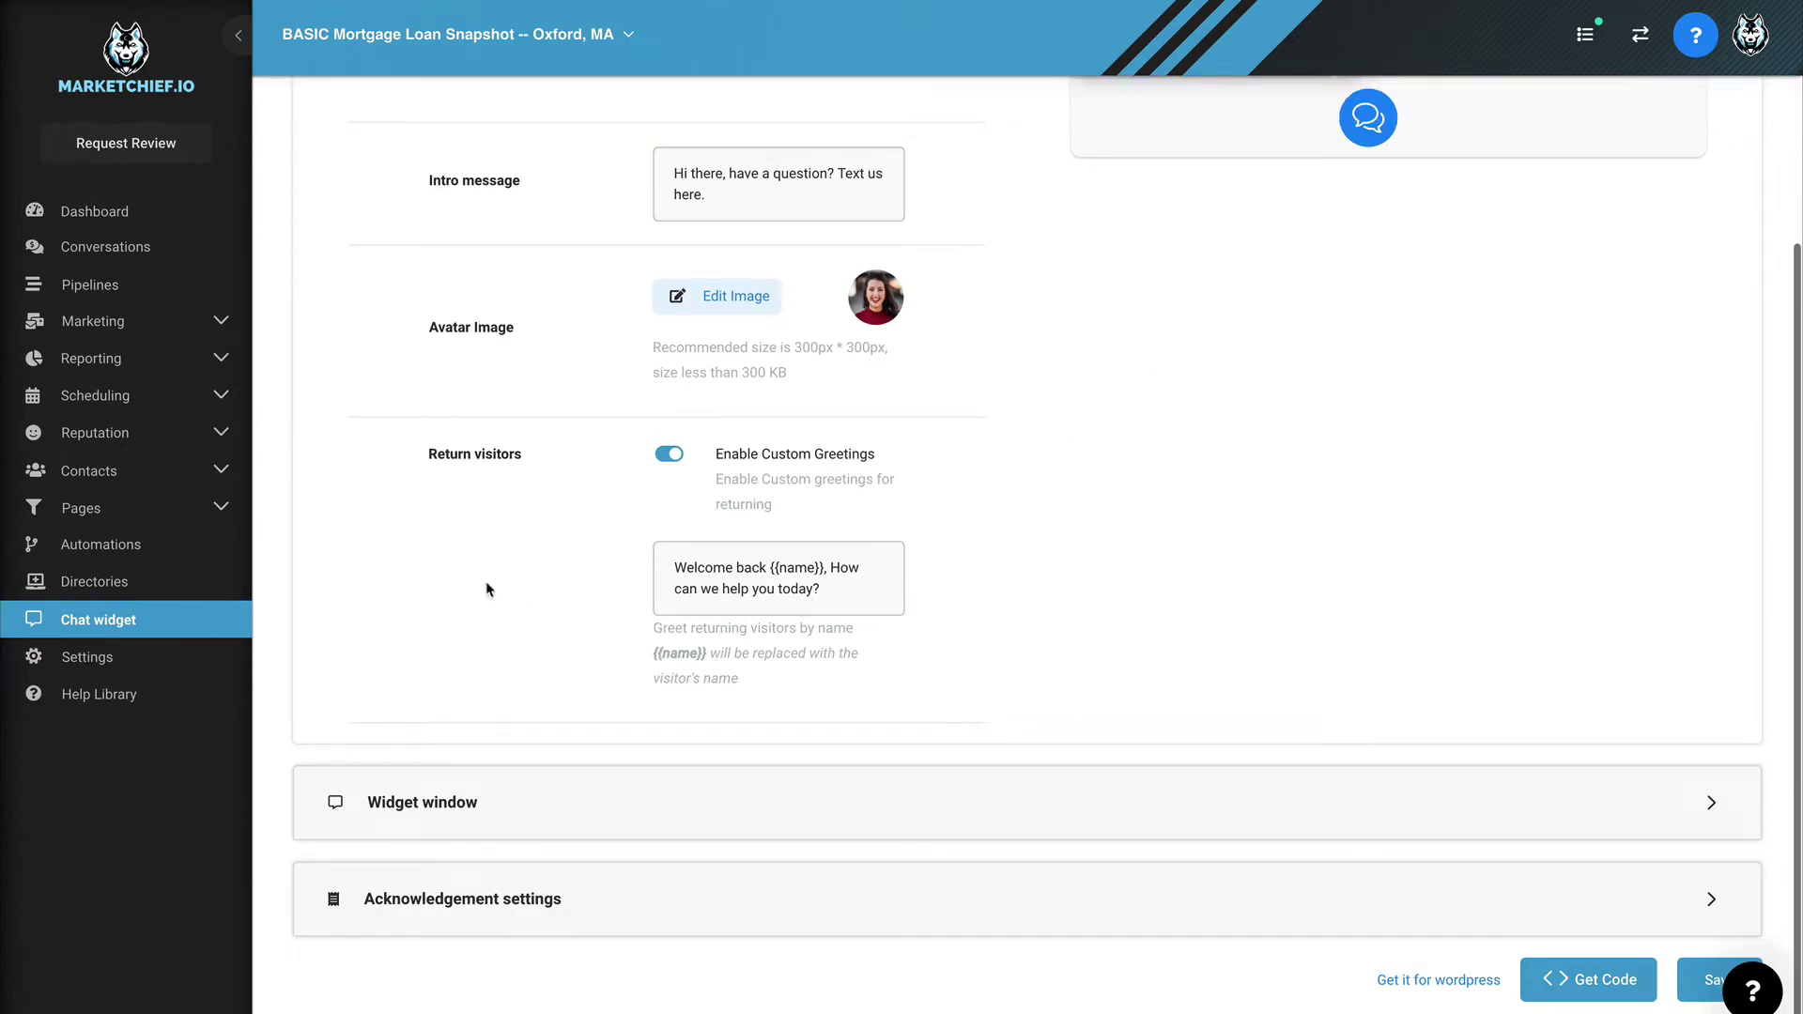
Step: Paste the chat widget embed code into the Buyer List Funnel's Body tracking code and save
{"action": "left_click", "coordinate": [104, 510]}
{"action": "left_click", "coordinate": [58, 561]}
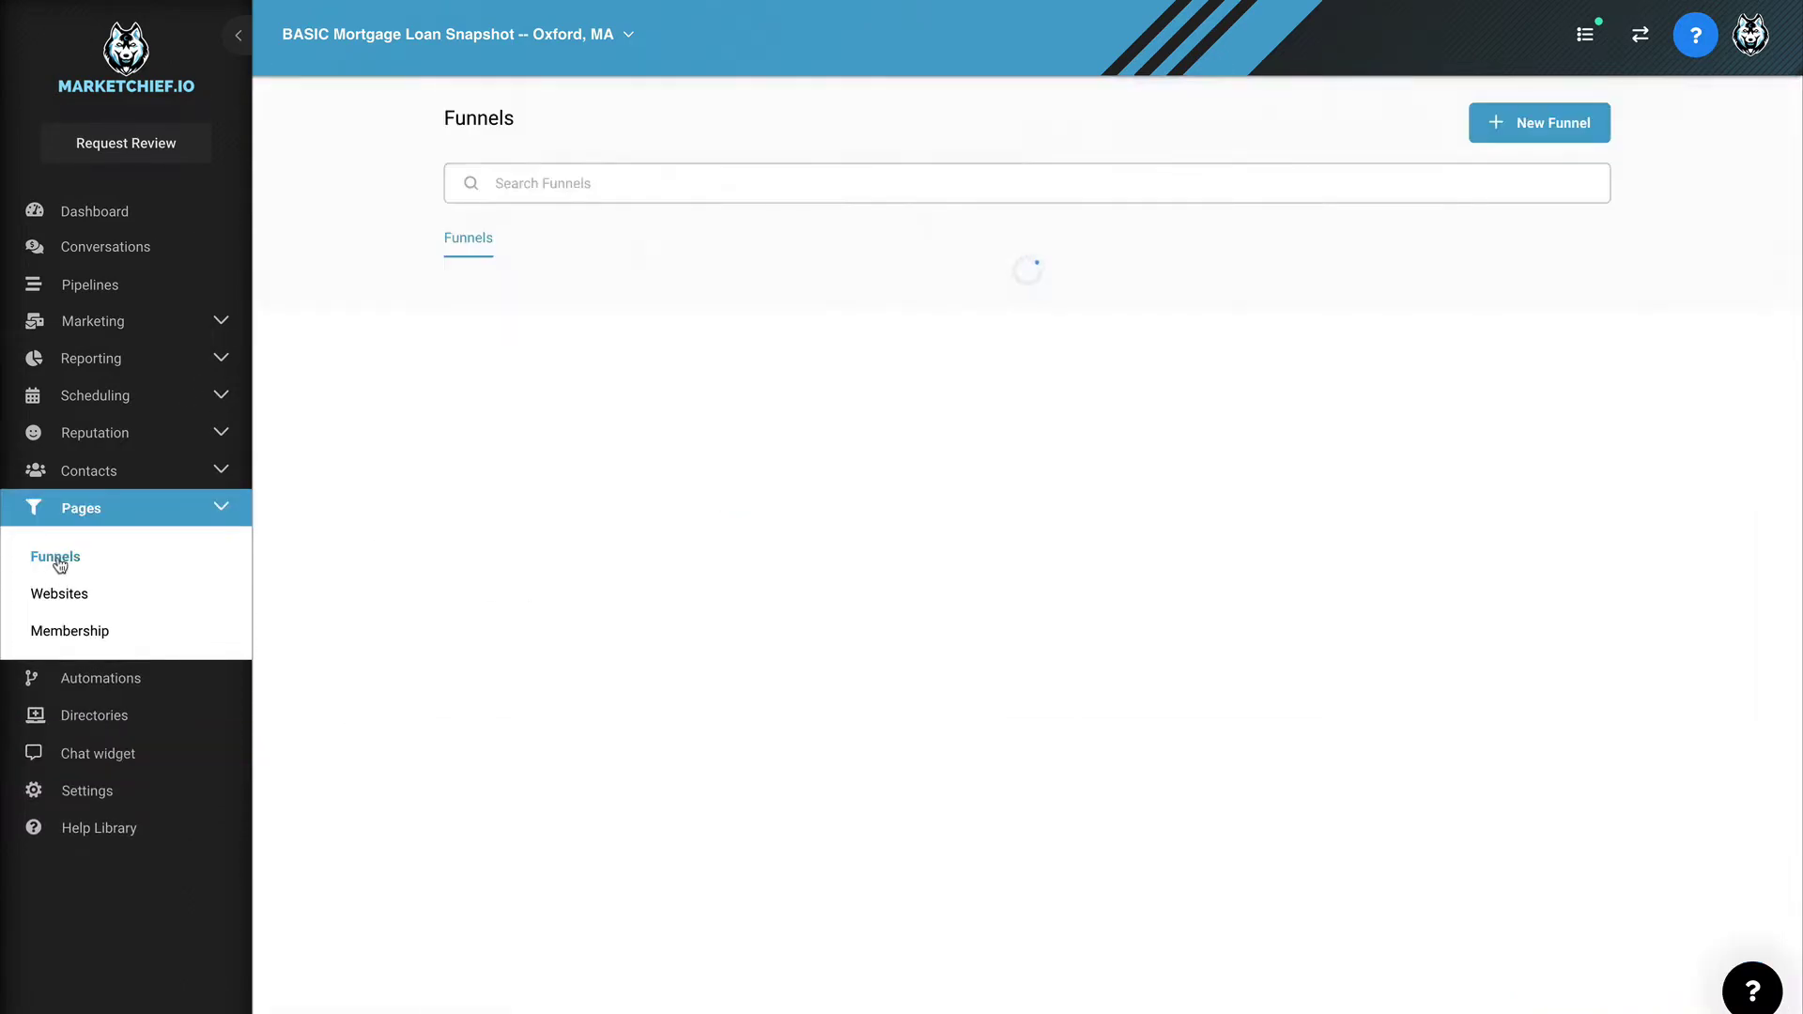
{"action": "left_click", "coordinate": [522, 291]}
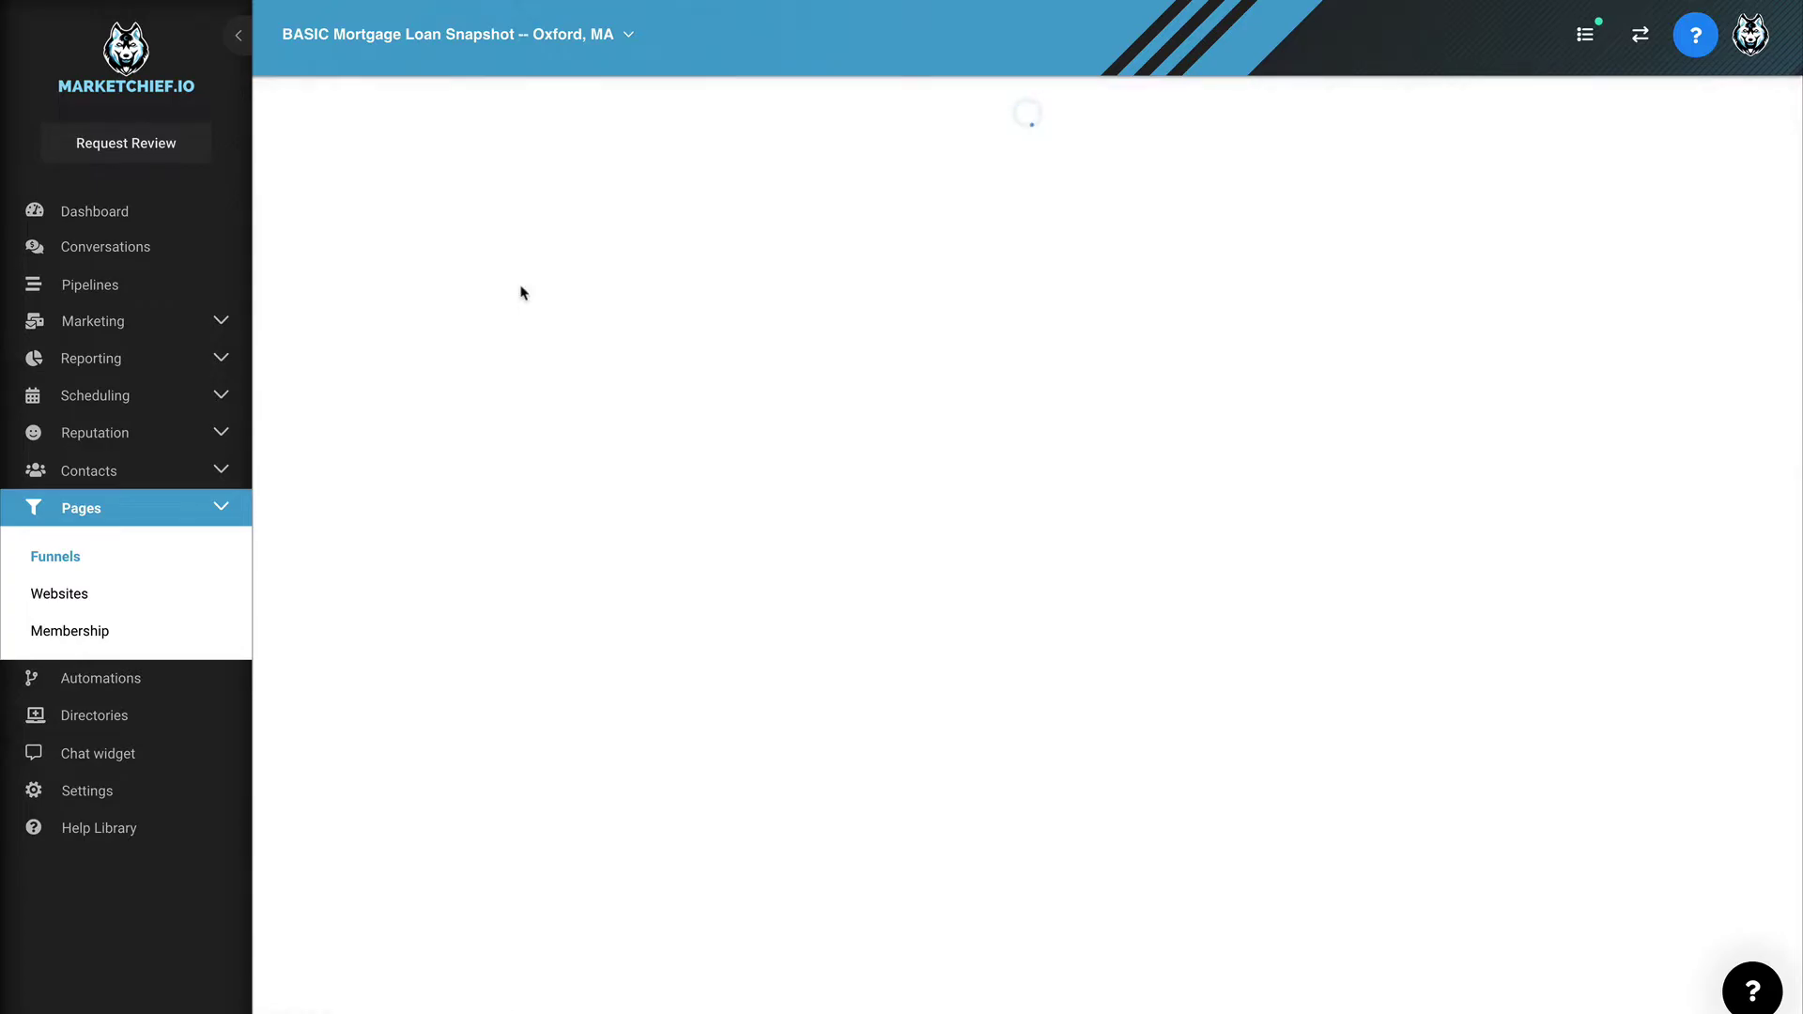
{"action": "left_click", "coordinate": [520, 179]}
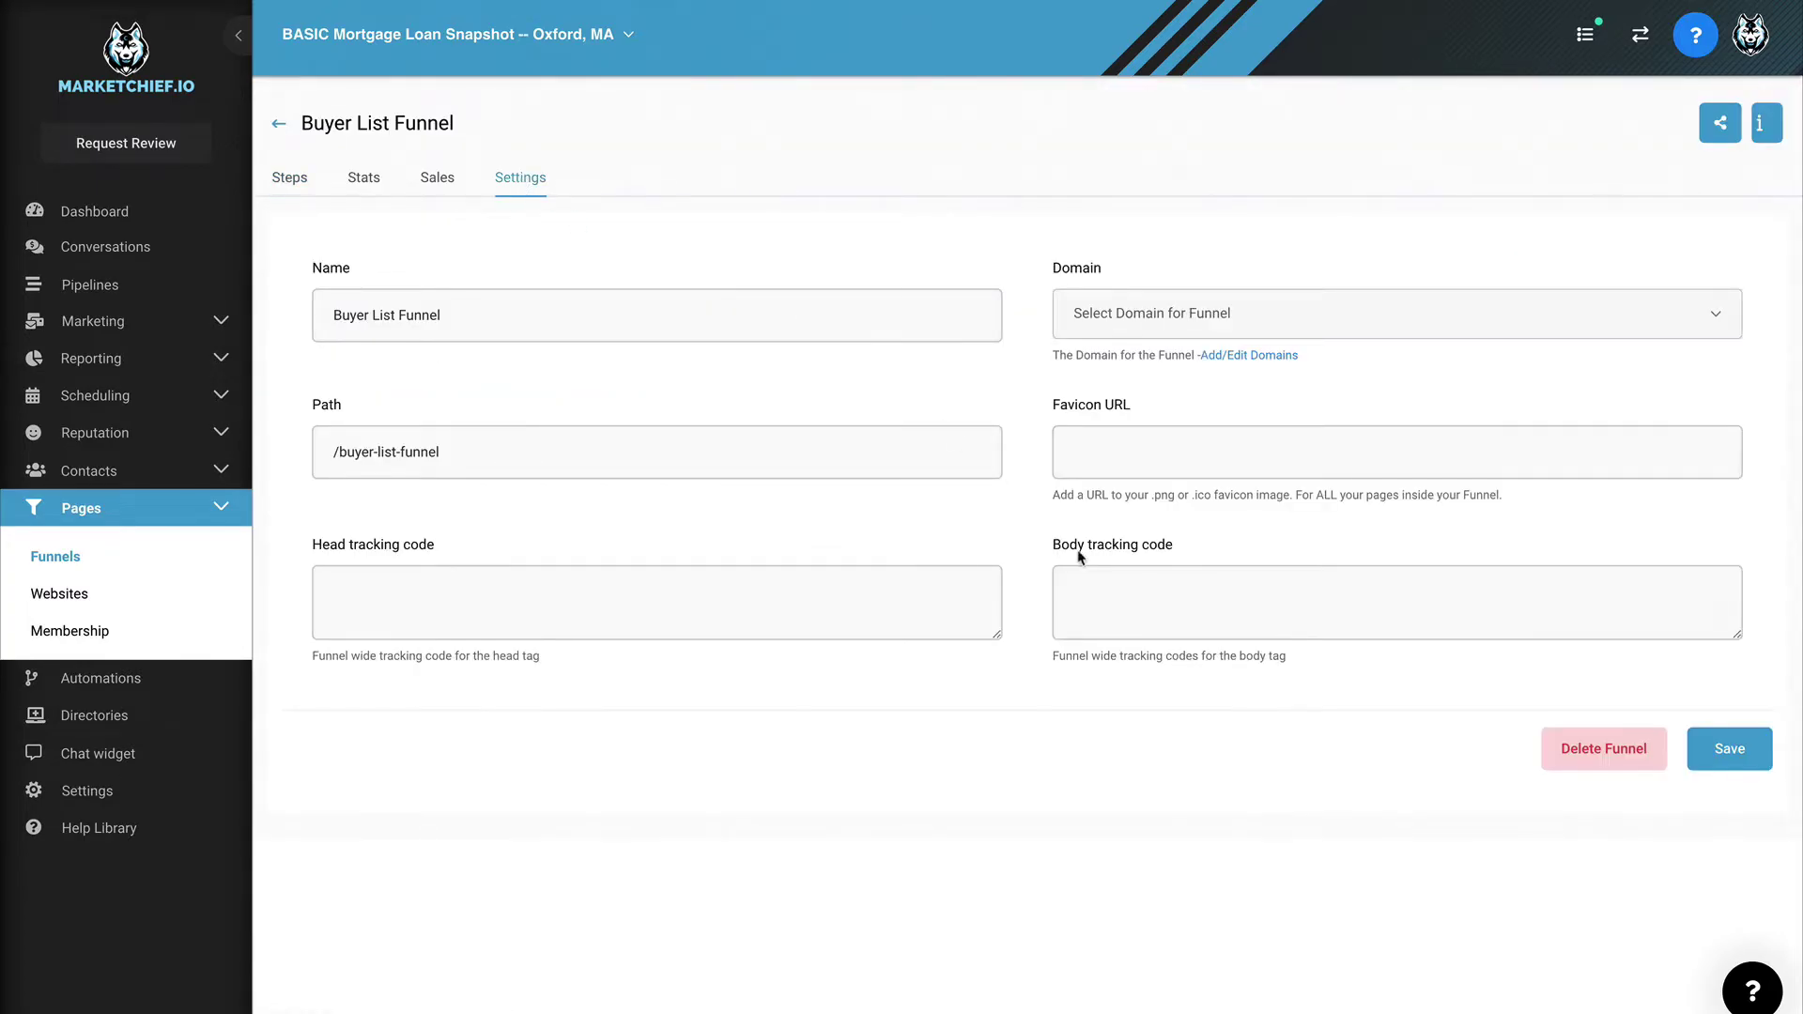
{"action": "left_click", "coordinate": [1098, 584]}
{"action": "key", "text": "ctrl+v"}
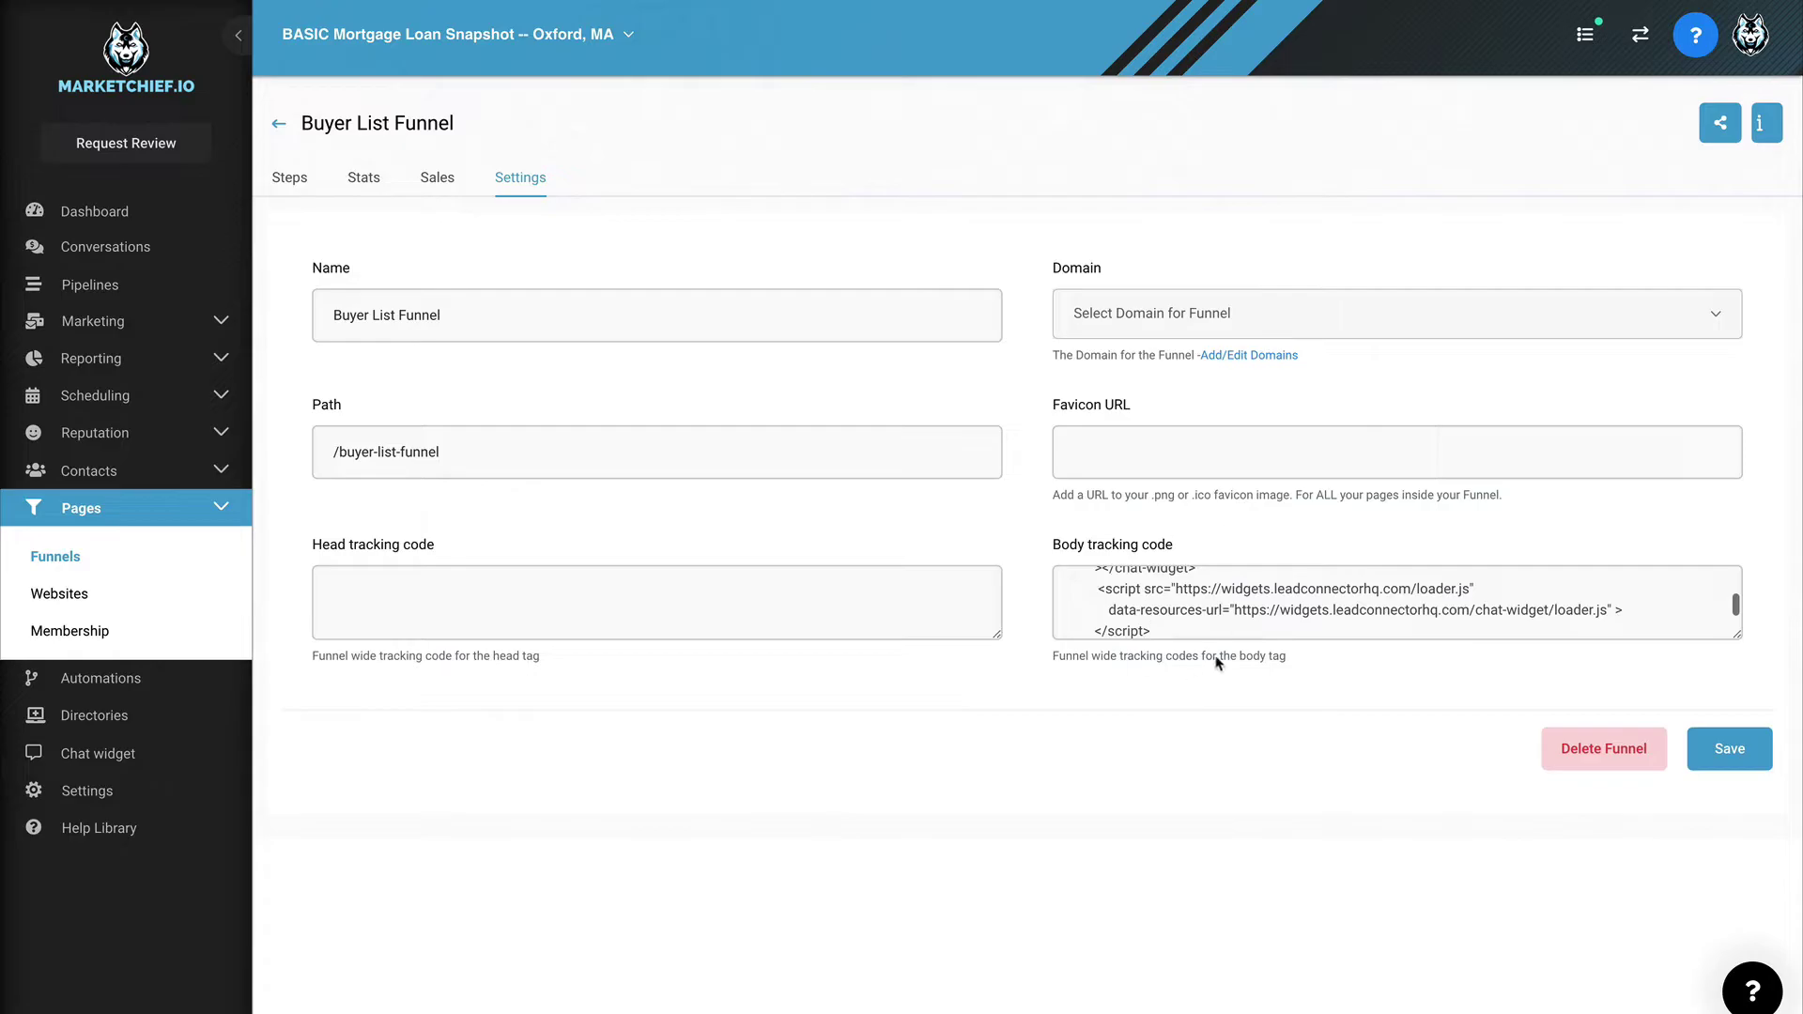
{"action": "left_click", "coordinate": [1730, 748]}
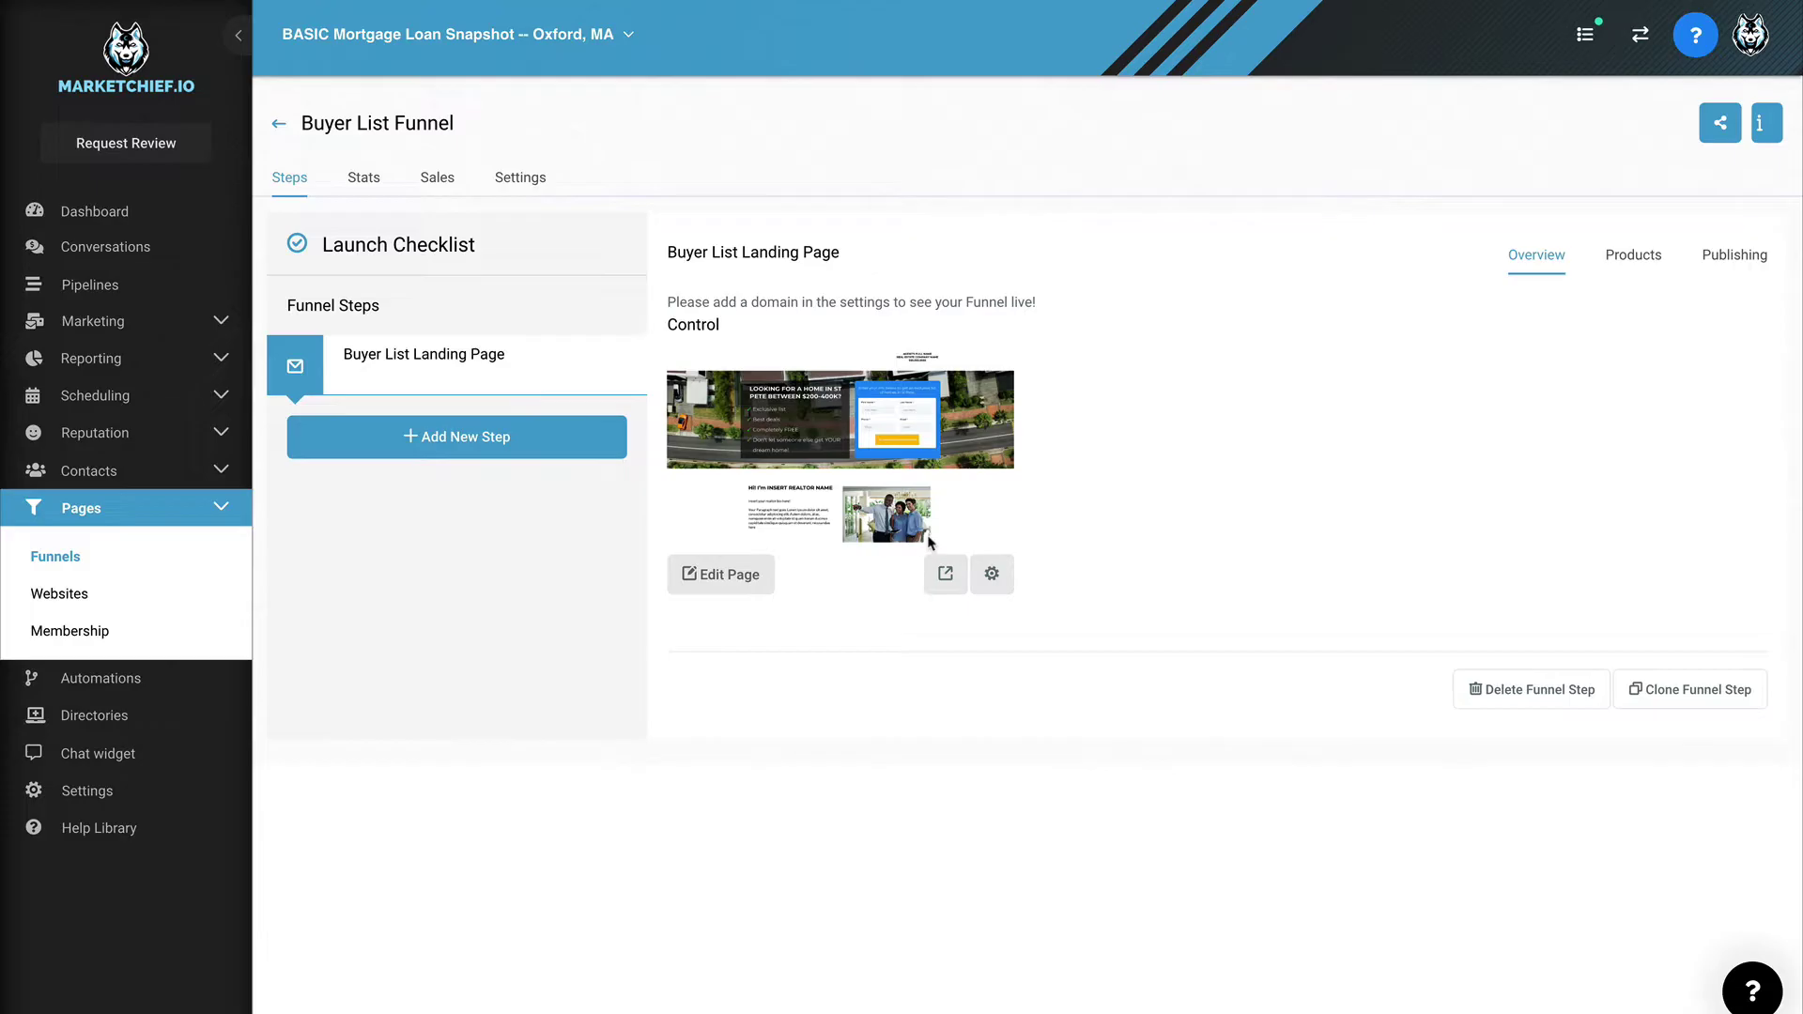
Step: Preview the live Buyer List landing page and open its chat panel's contact form
{"action": "left_click", "coordinate": [944, 573]}
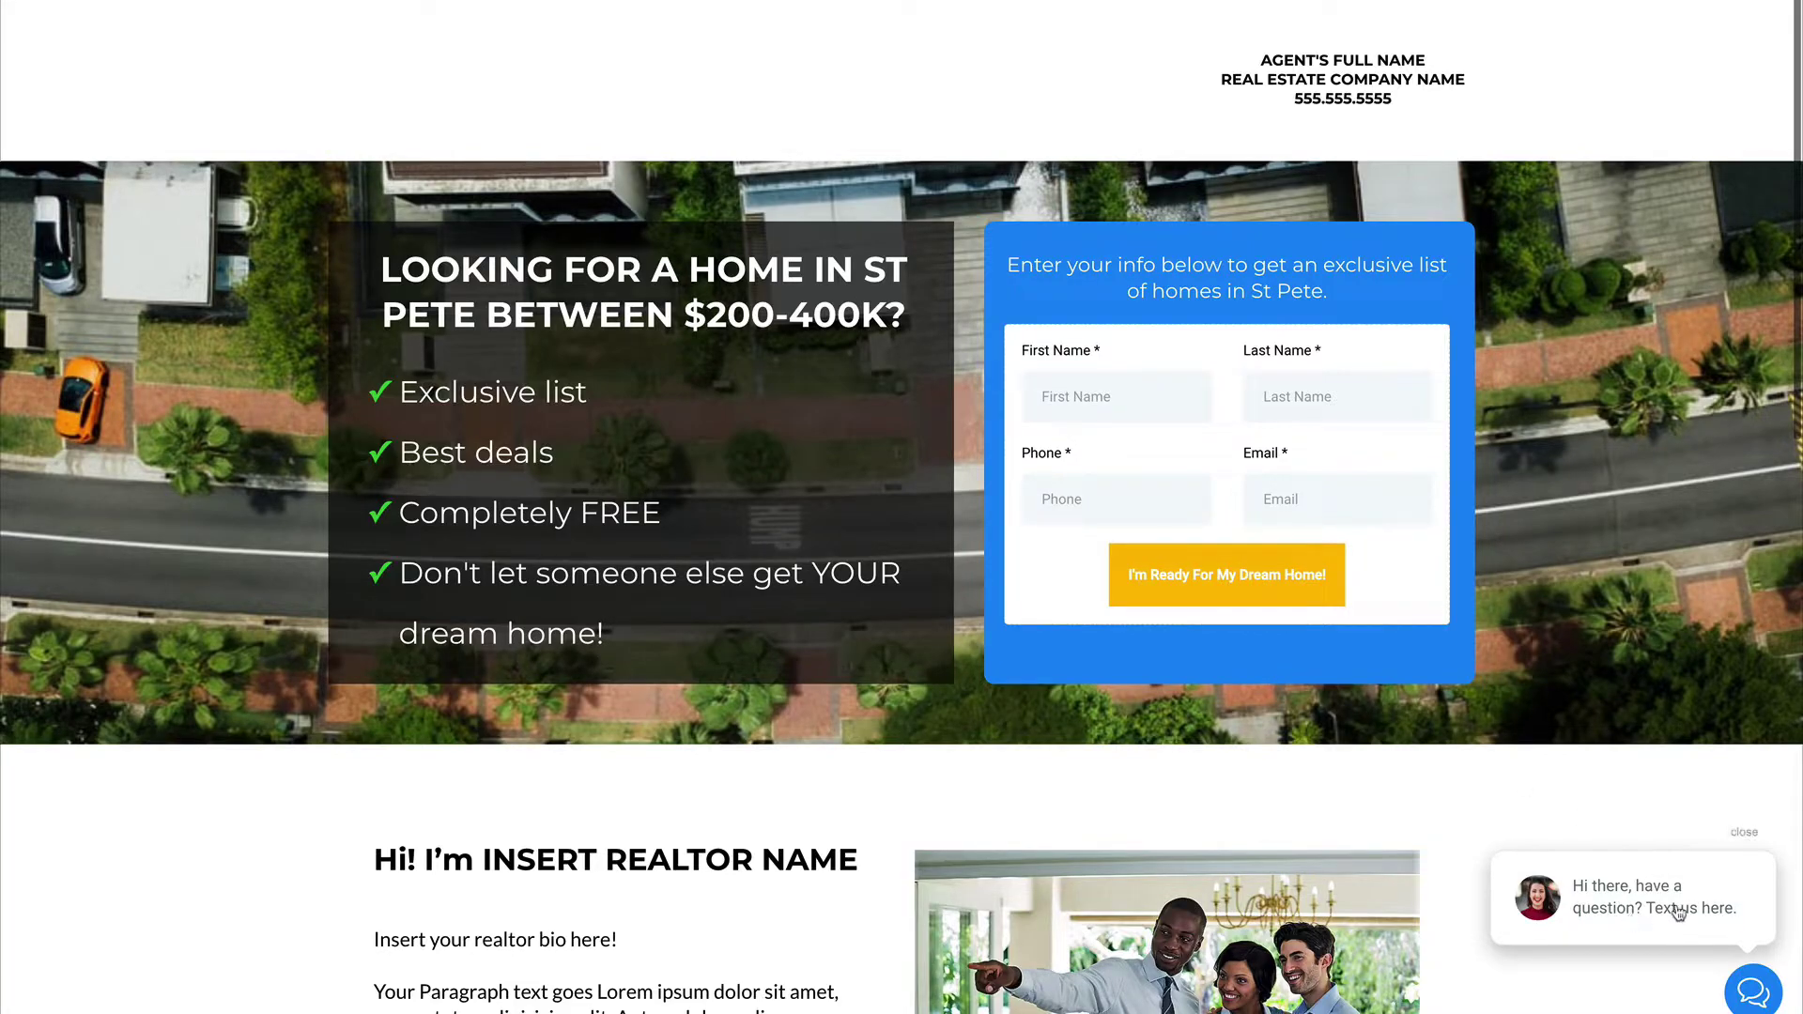
{"action": "left_click", "coordinate": [1753, 978]}
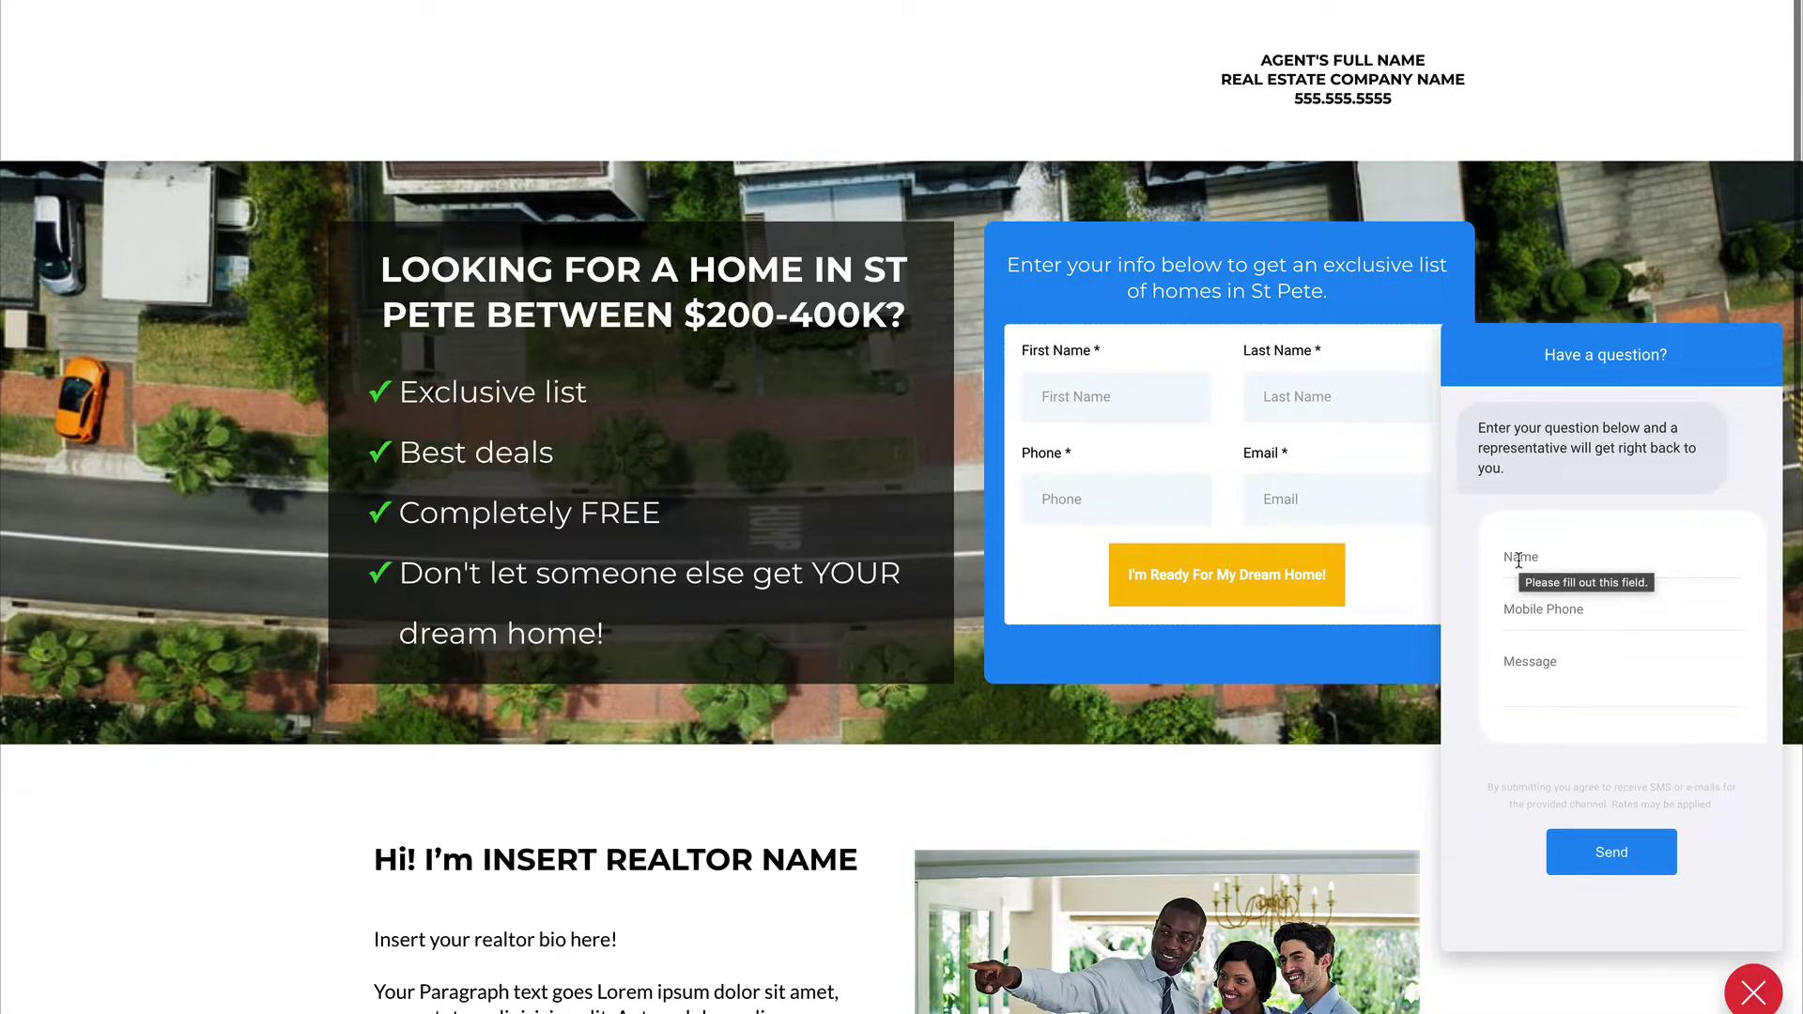
{"action": "left_click", "coordinate": [1518, 561]}
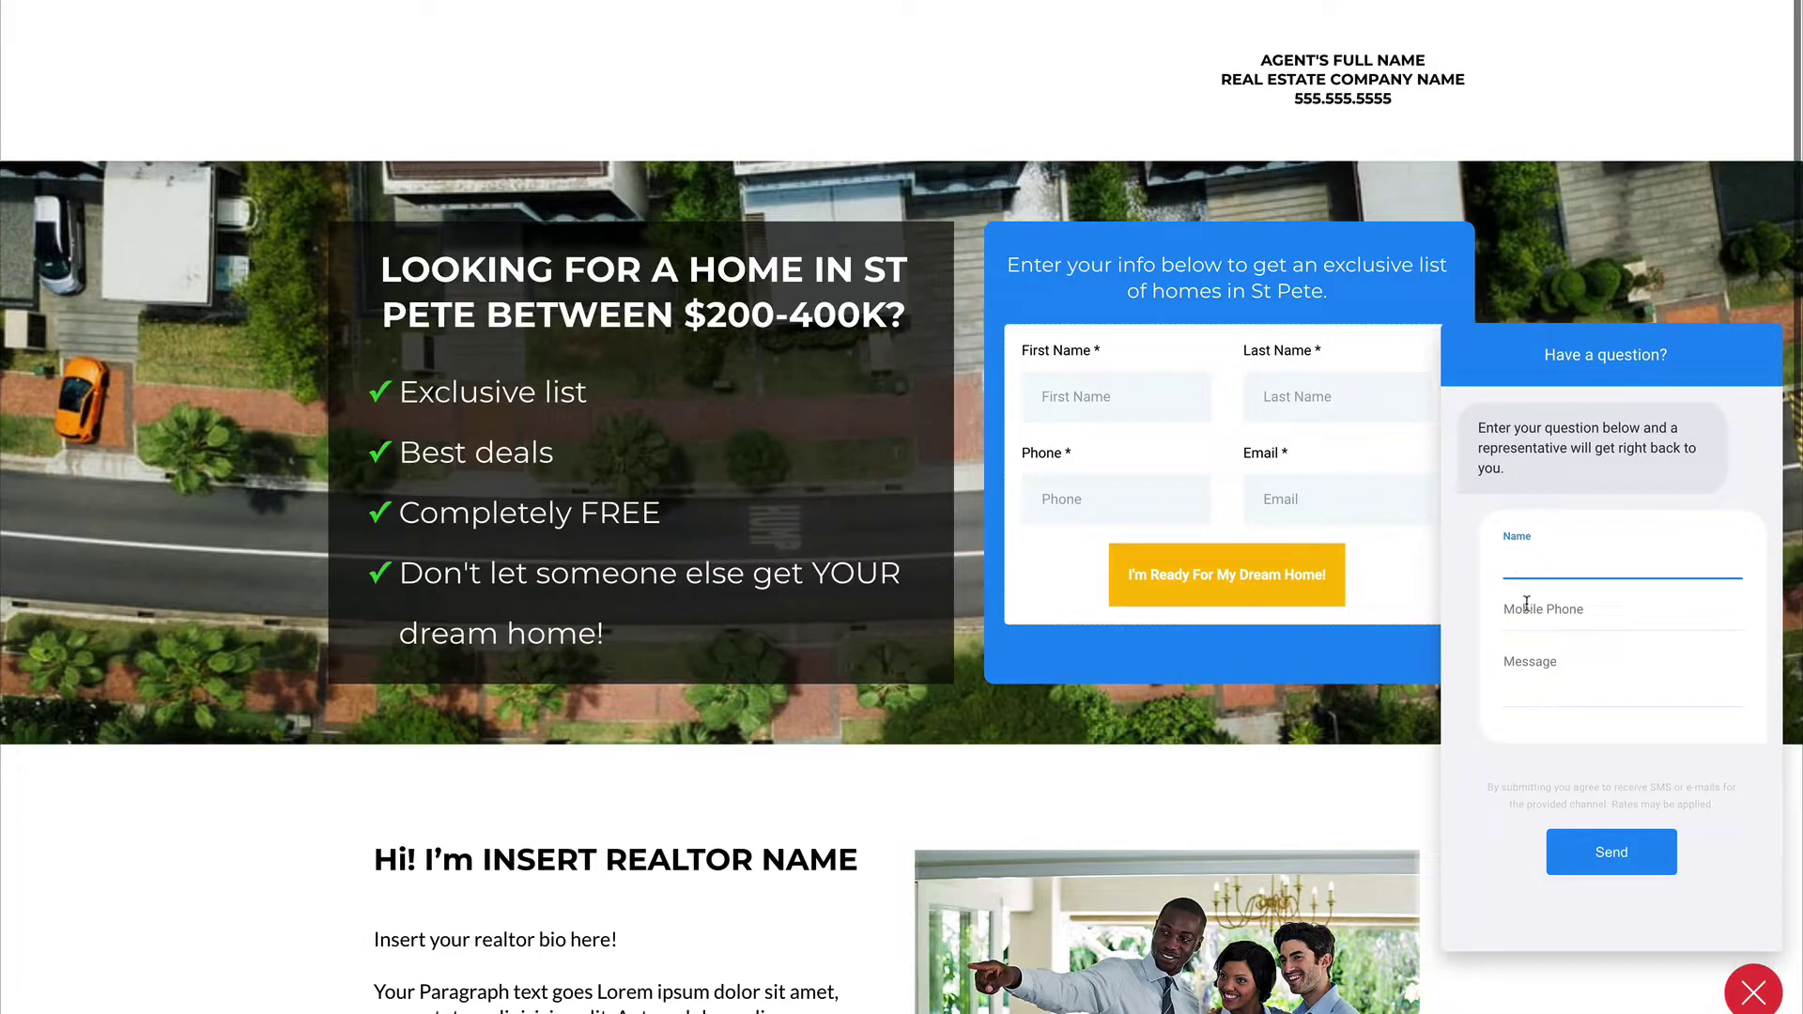
{"action": "left_click", "coordinate": [1527, 604]}
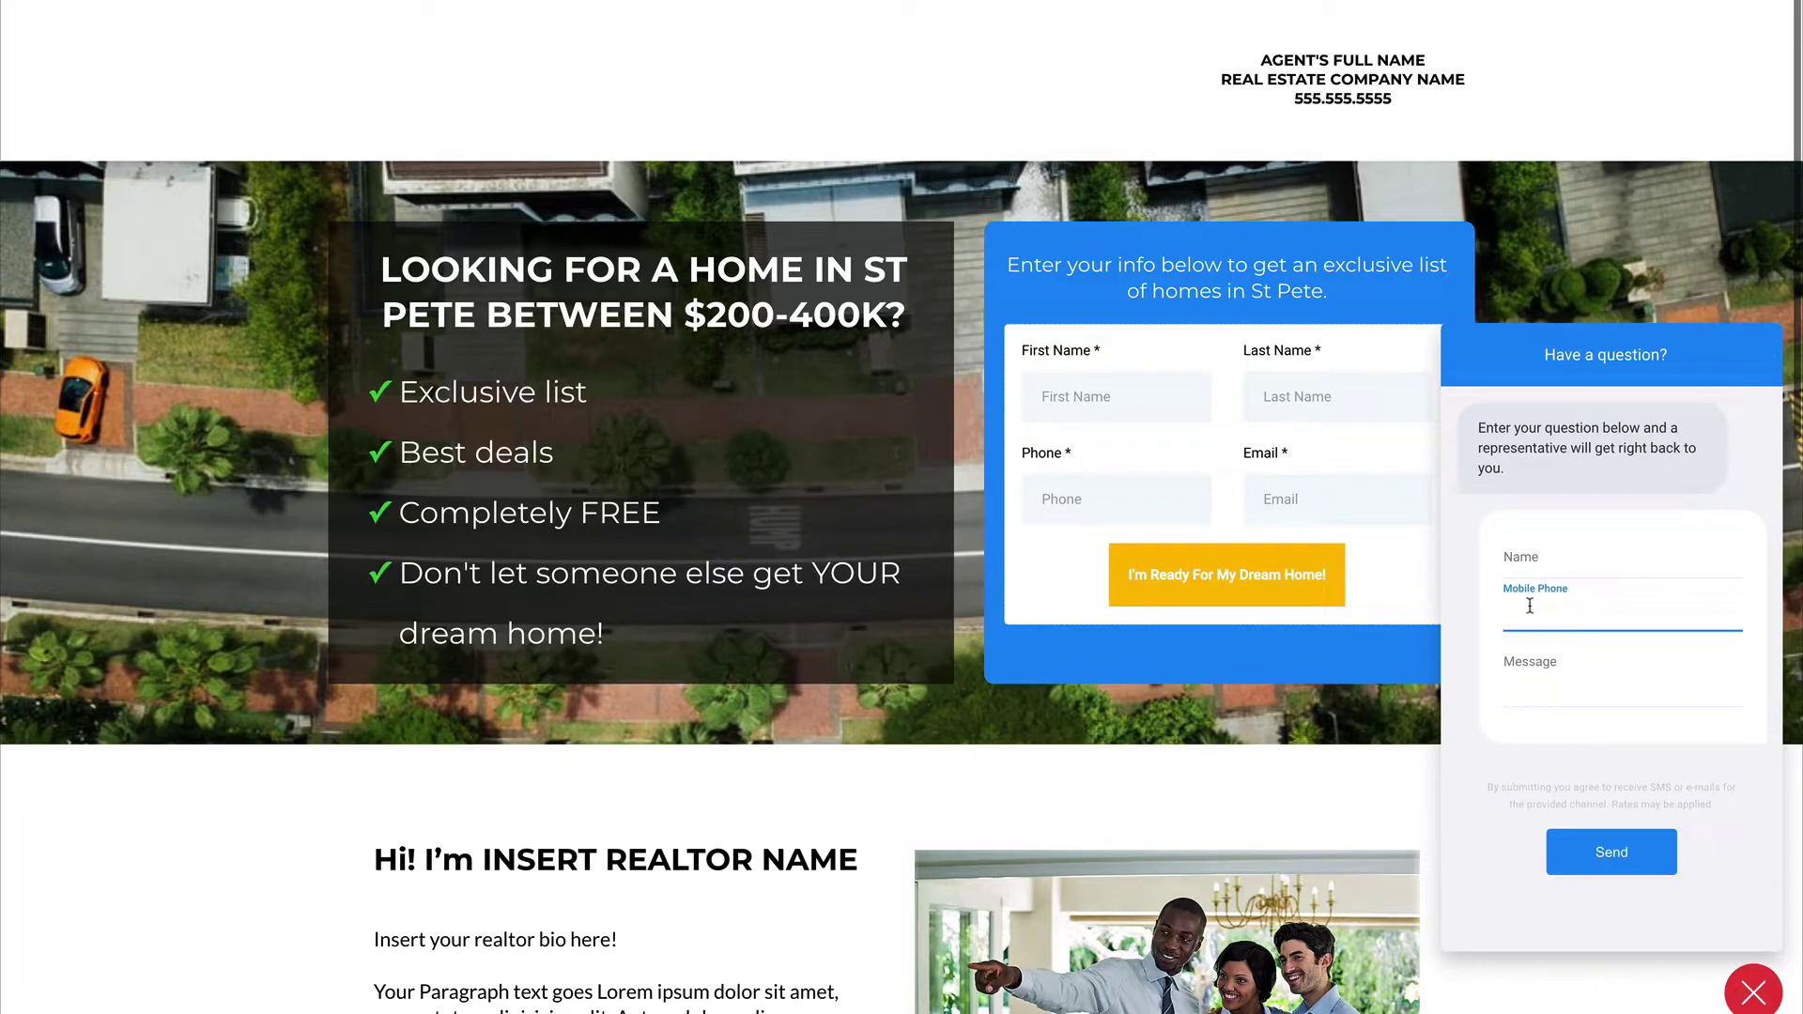
{"action": "left_click", "coordinate": [1545, 571]}
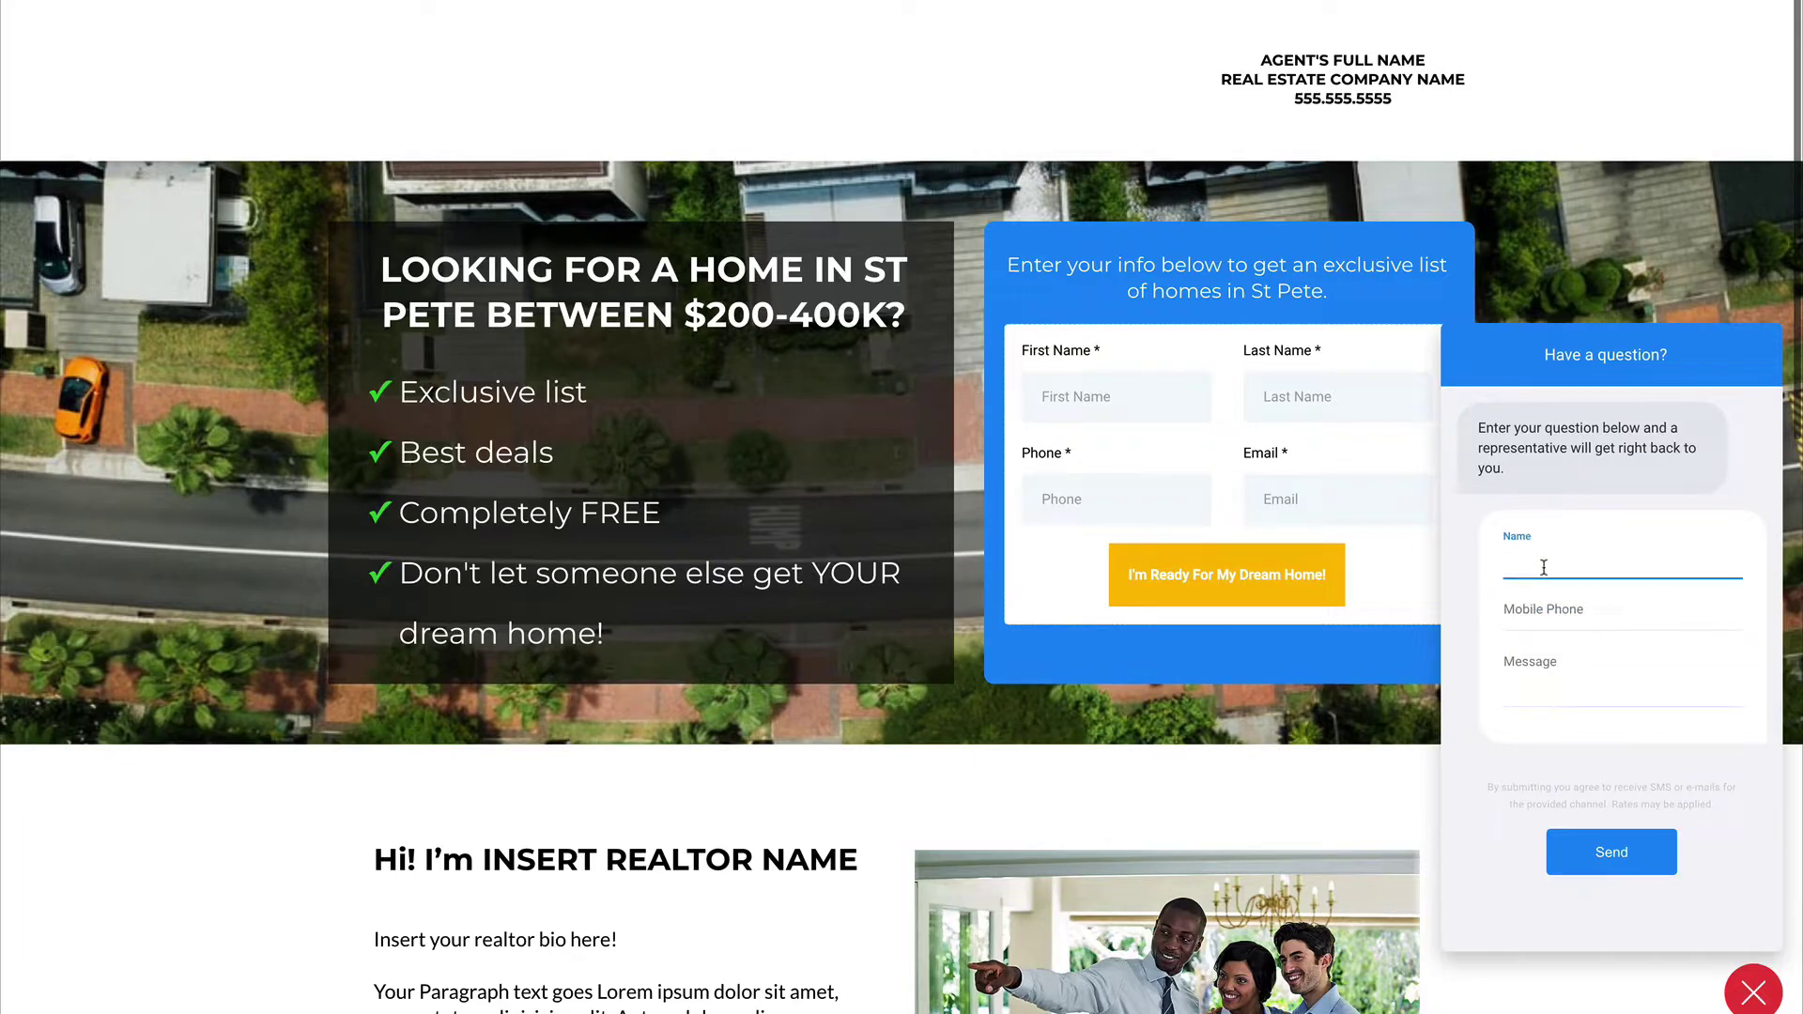
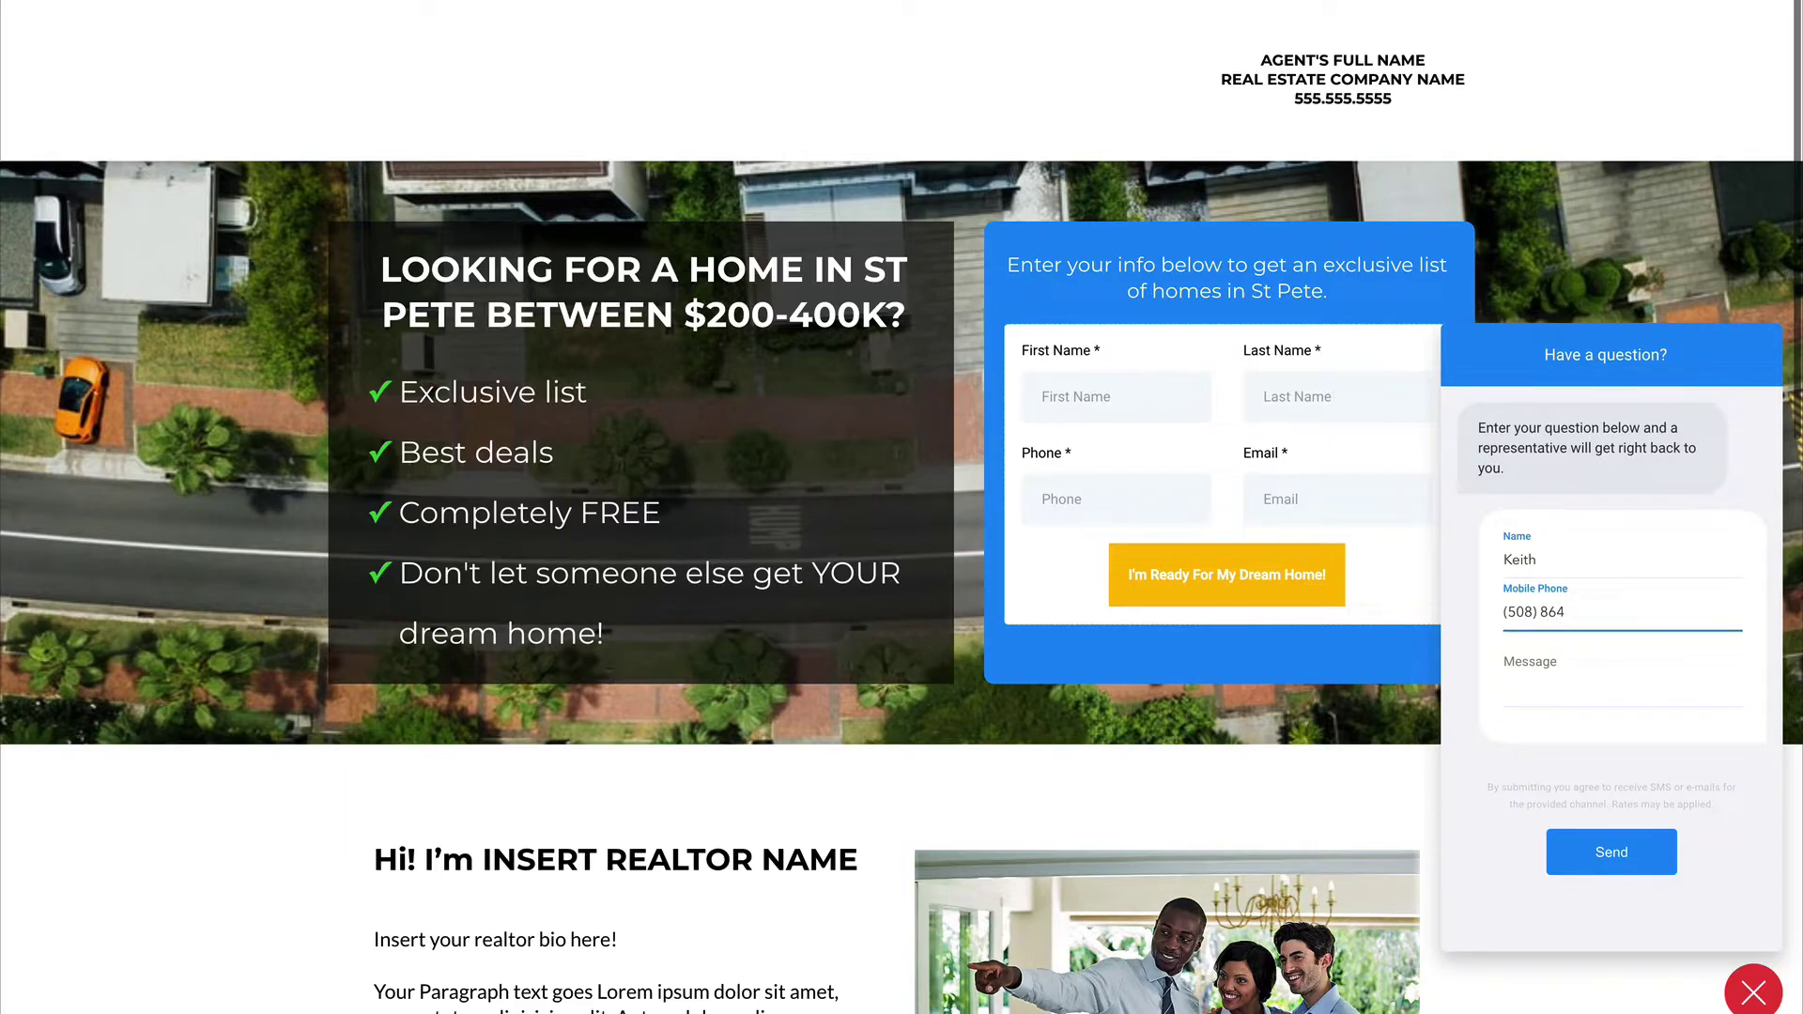
Step: Send a chat with a mobile number and message 'test', then dismiss the exit-intent popup
{"action": "key", "text": "Tab"}
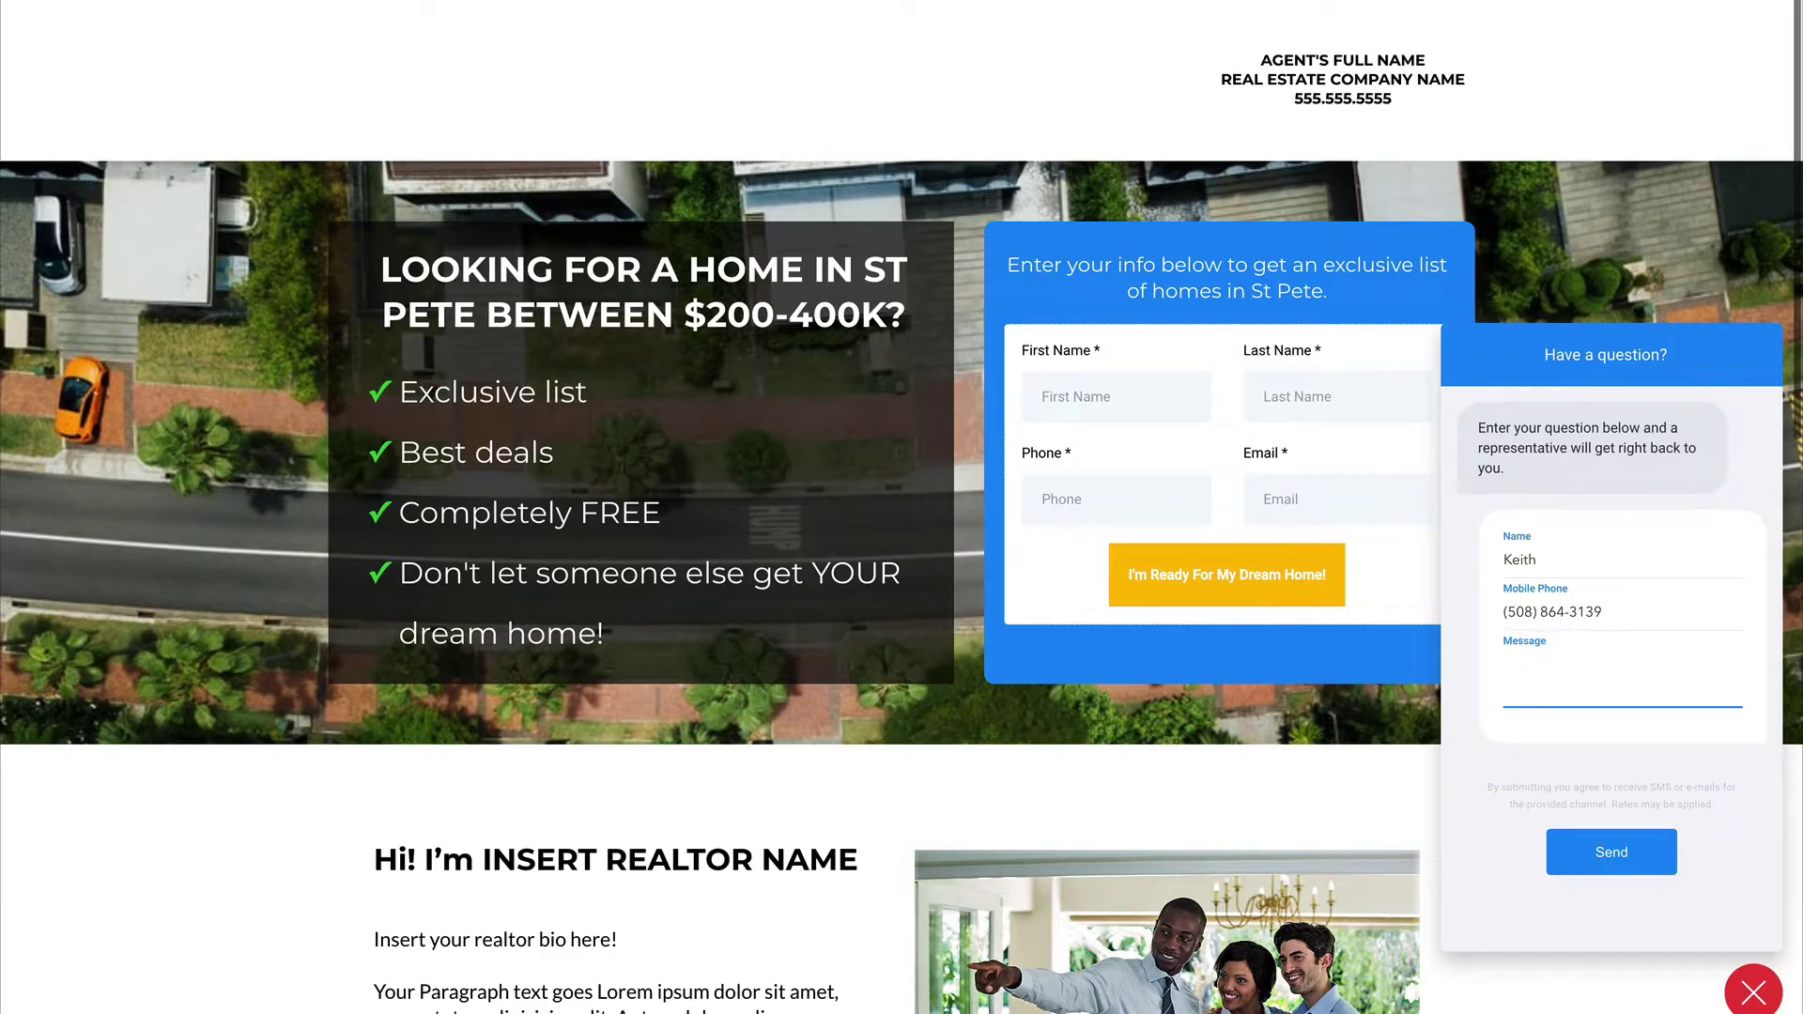
{"action": "type", "text": "test"}
{"action": "left_click", "coordinate": [1608, 853]}
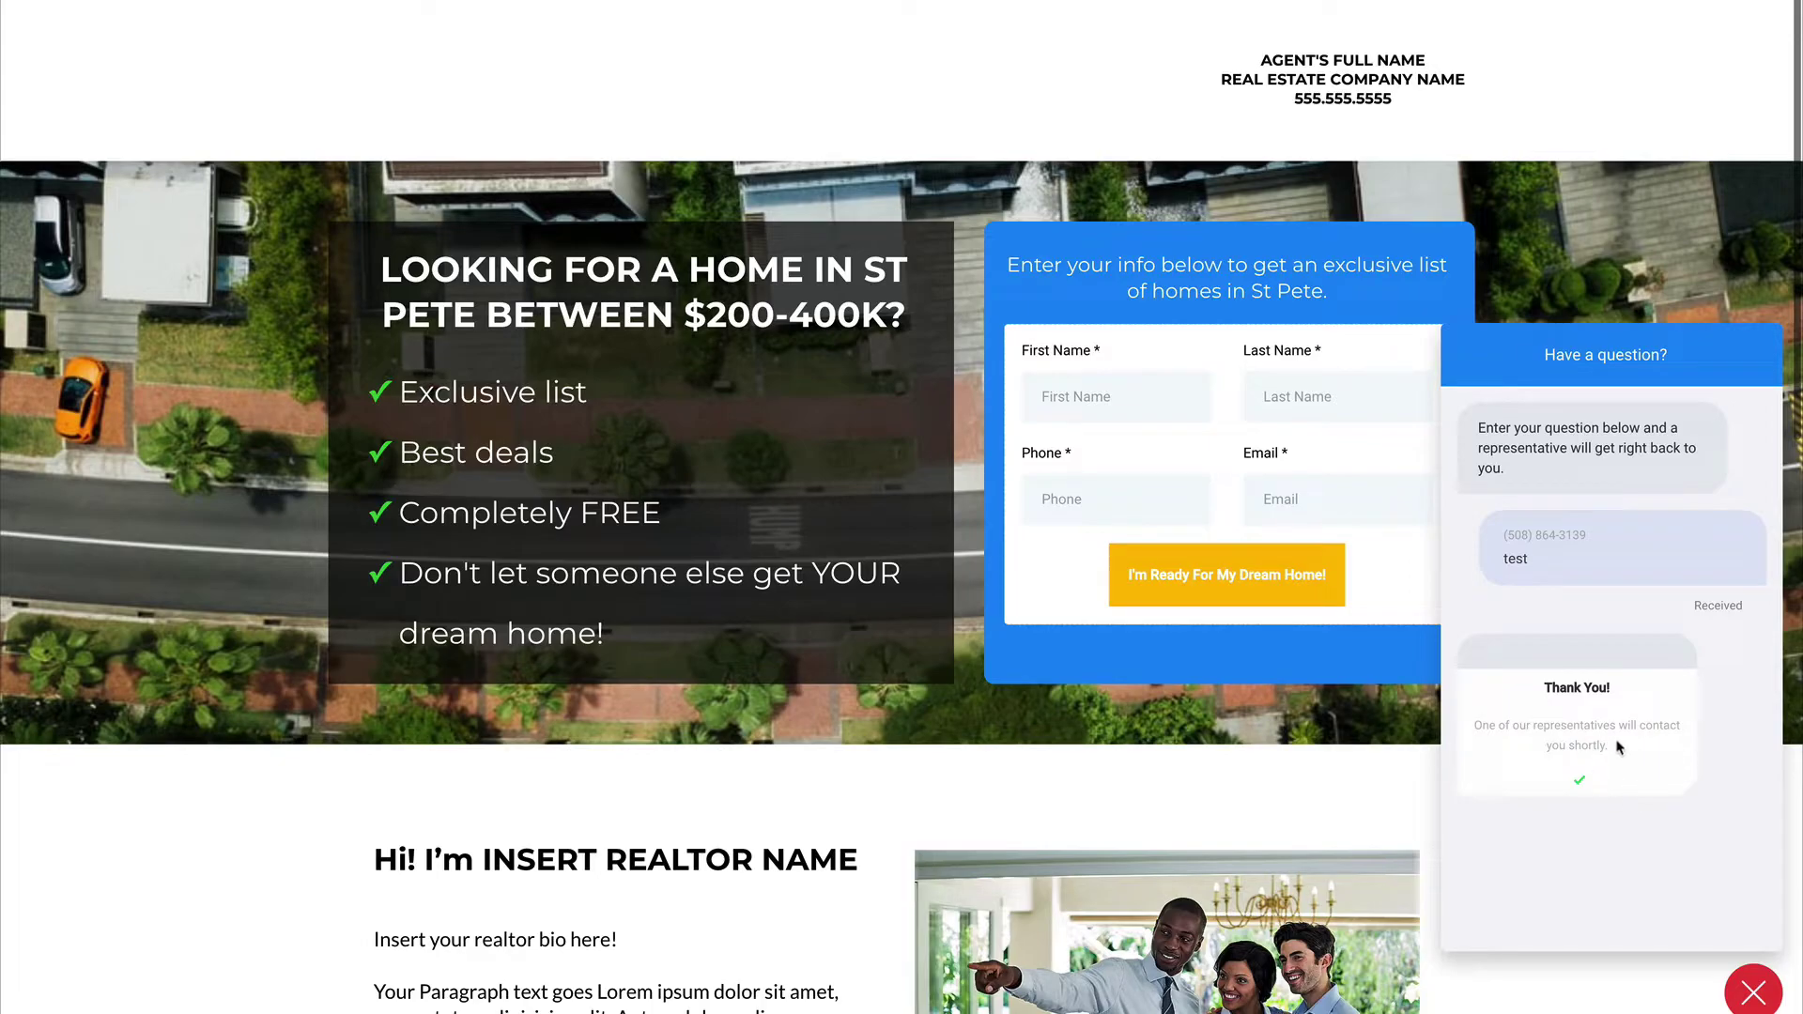
{"action": "mouse_move", "coordinate": [442, 7]}
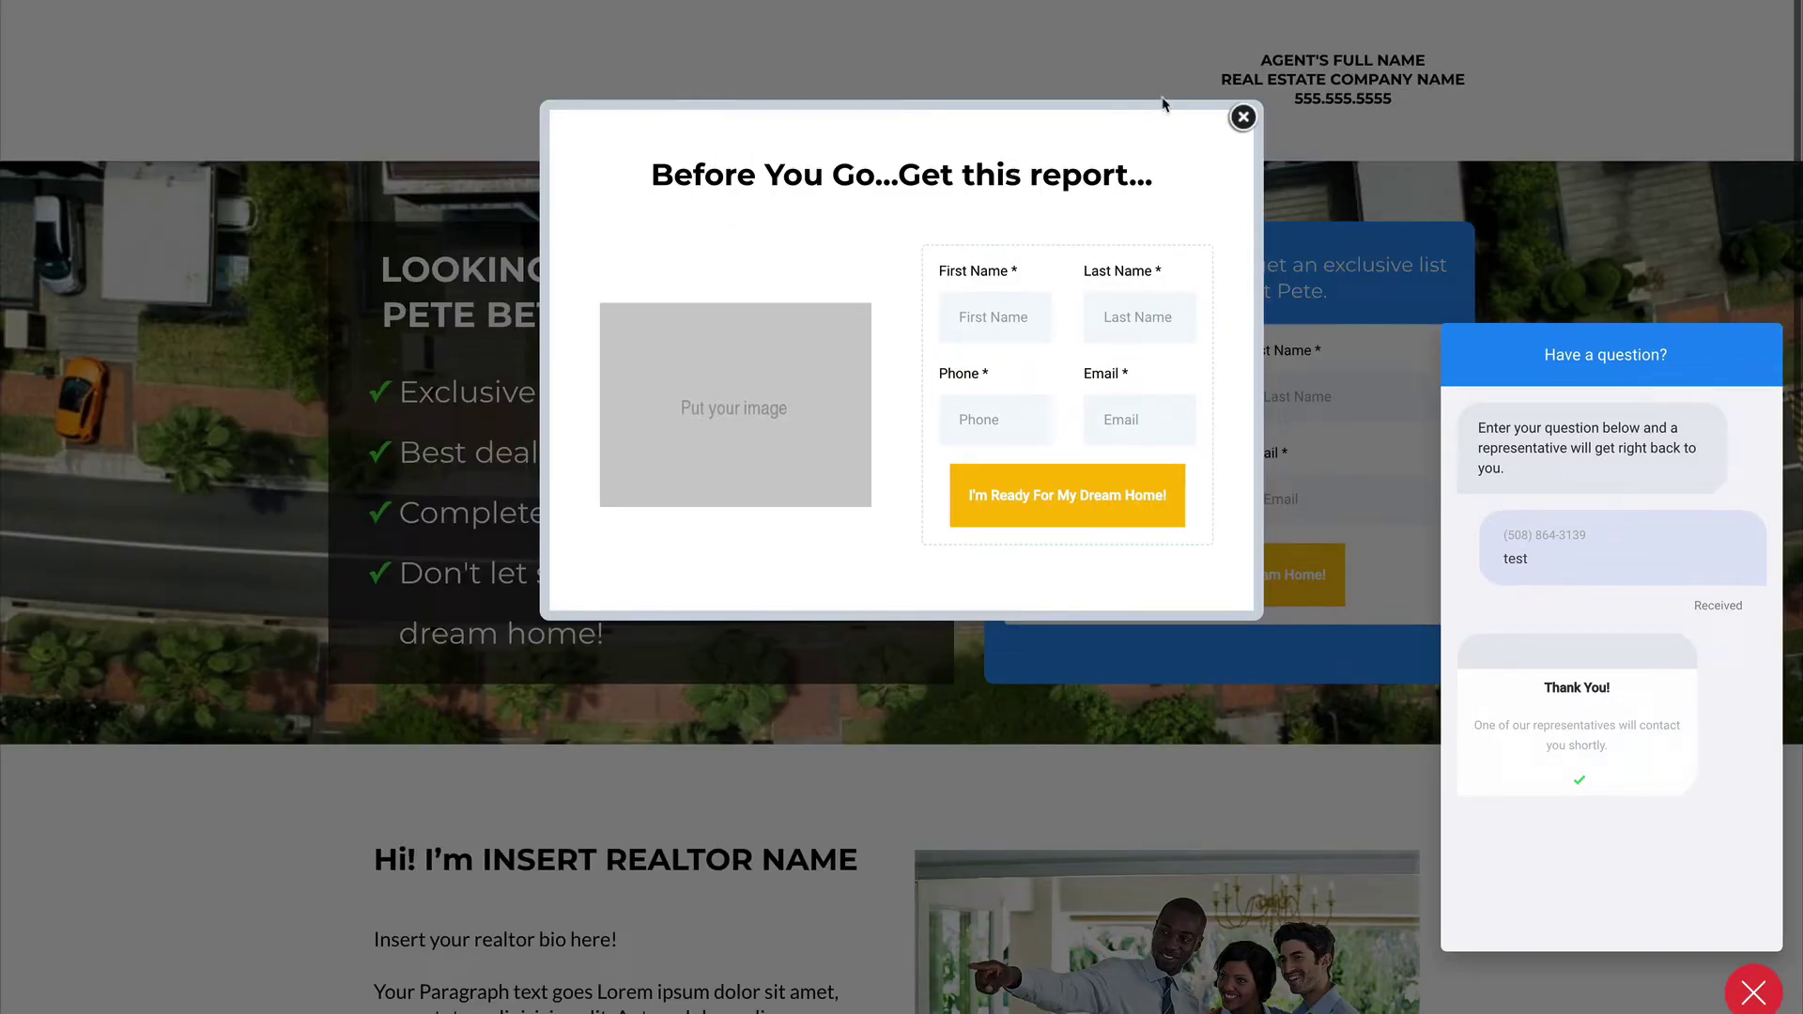
{"action": "left_click", "coordinate": [1242, 117]}
Step: Open the new chat contact from the Contacts list and view its test message conversation
{"action": "key", "text": "ctrl+w"}
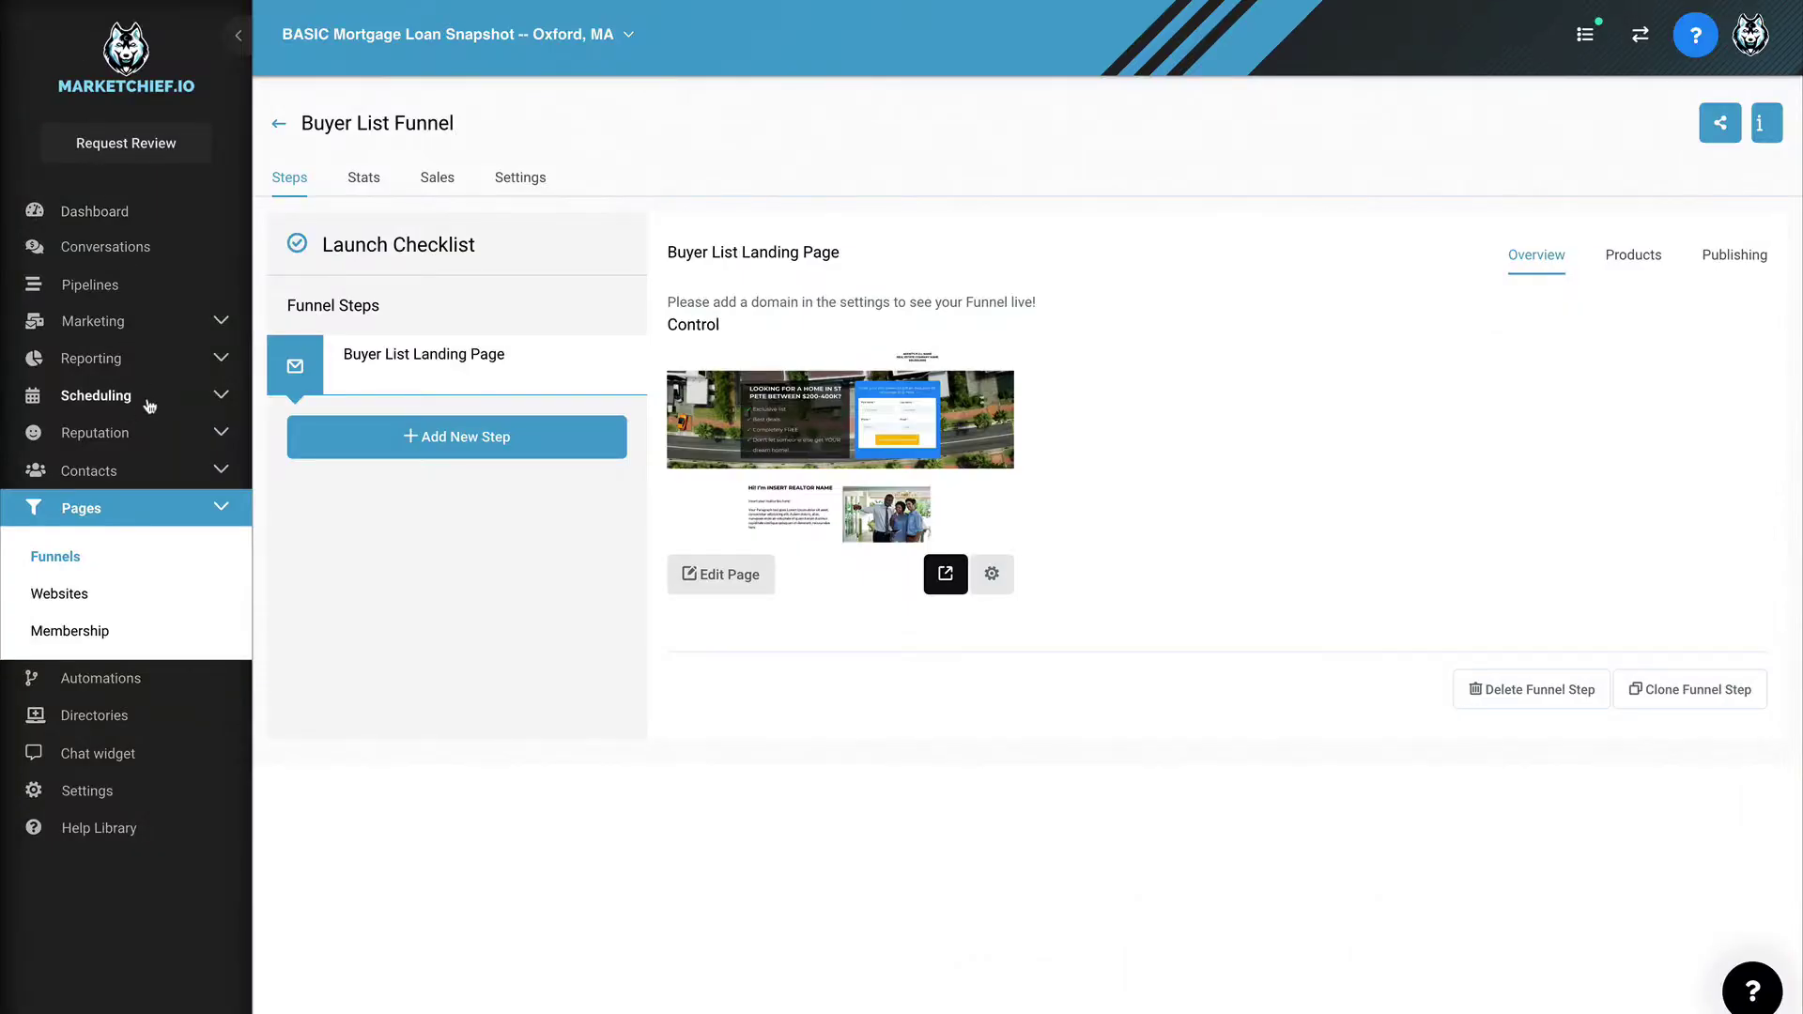
{"action": "left_click", "coordinate": [89, 470]}
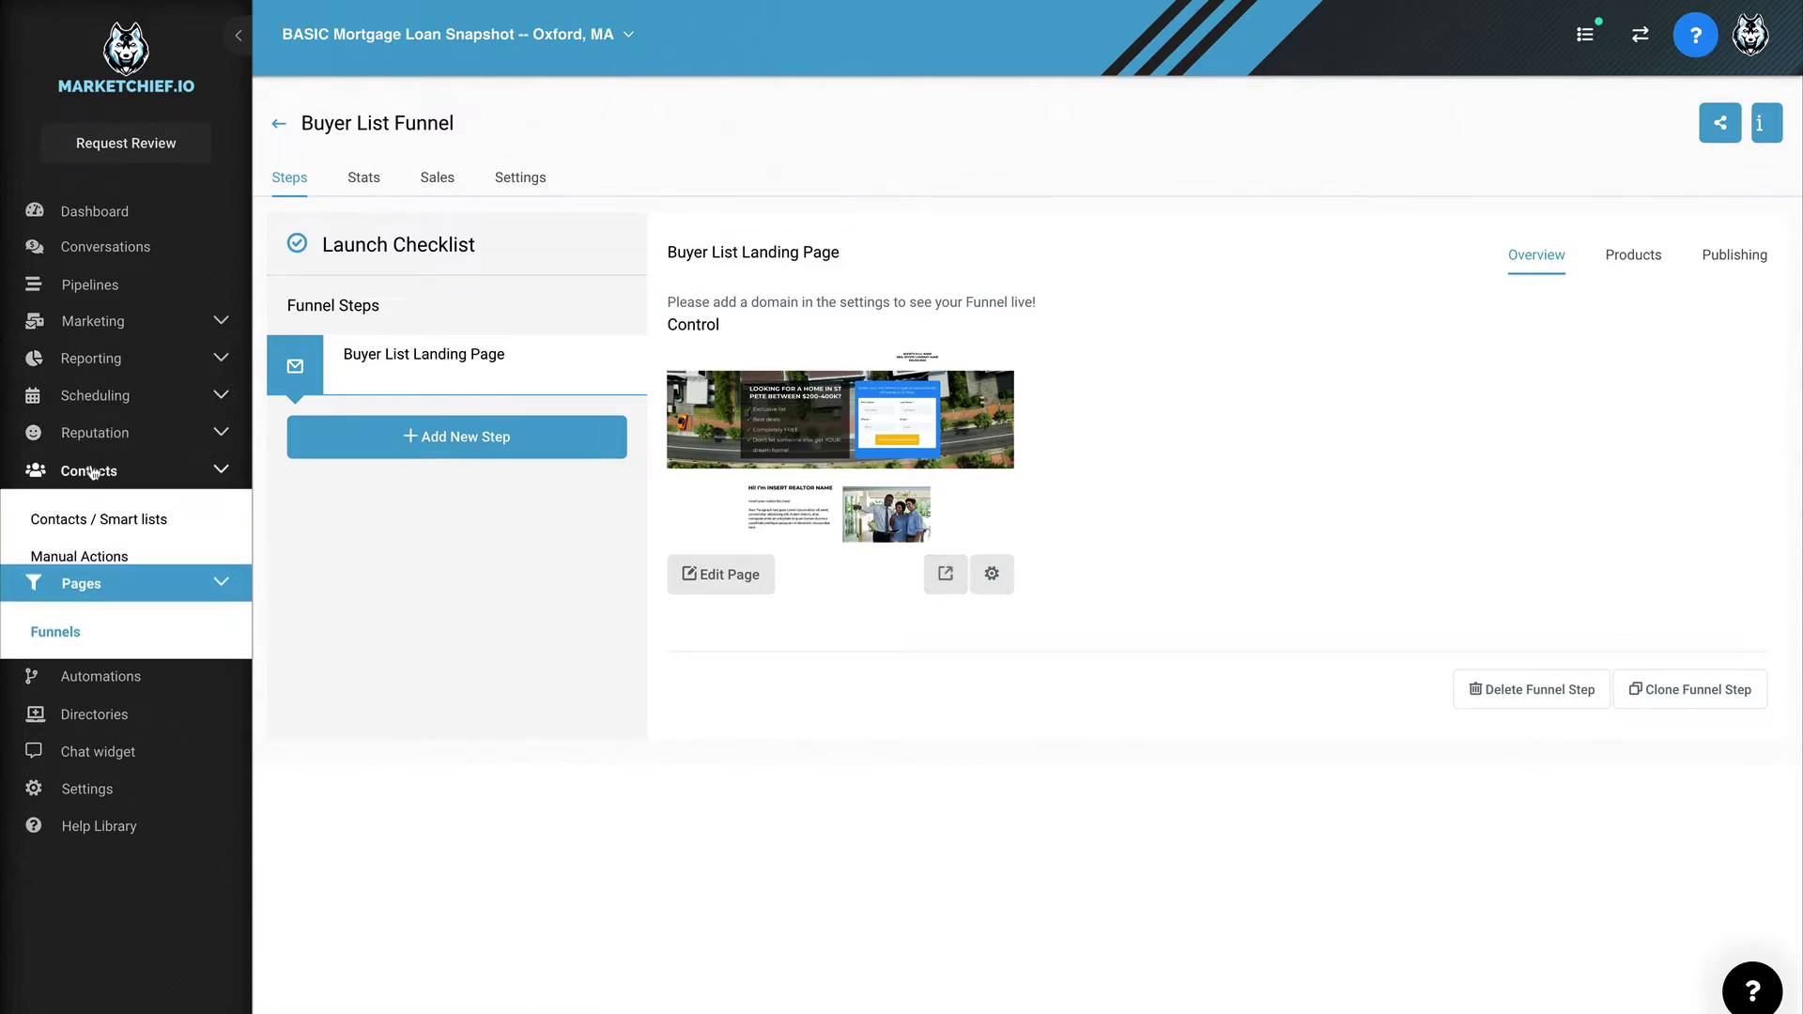
{"action": "left_click", "coordinate": [103, 520]}
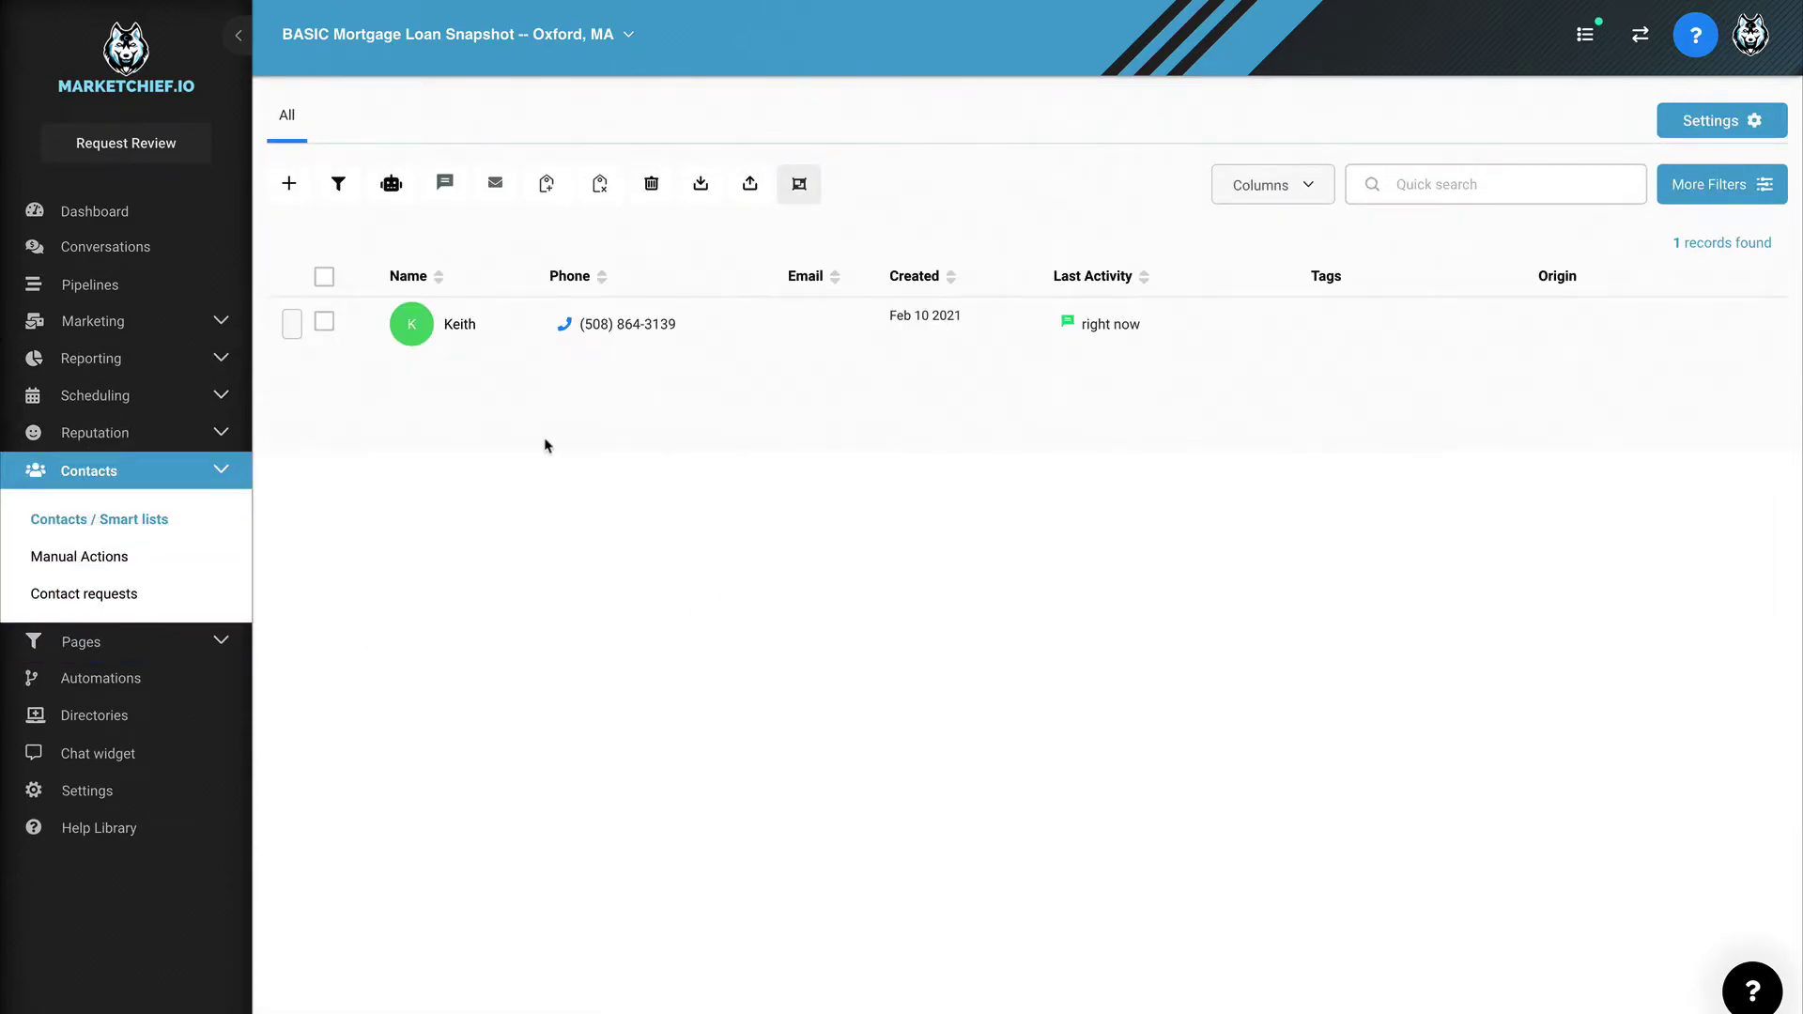
{"action": "left_click", "coordinate": [467, 328]}
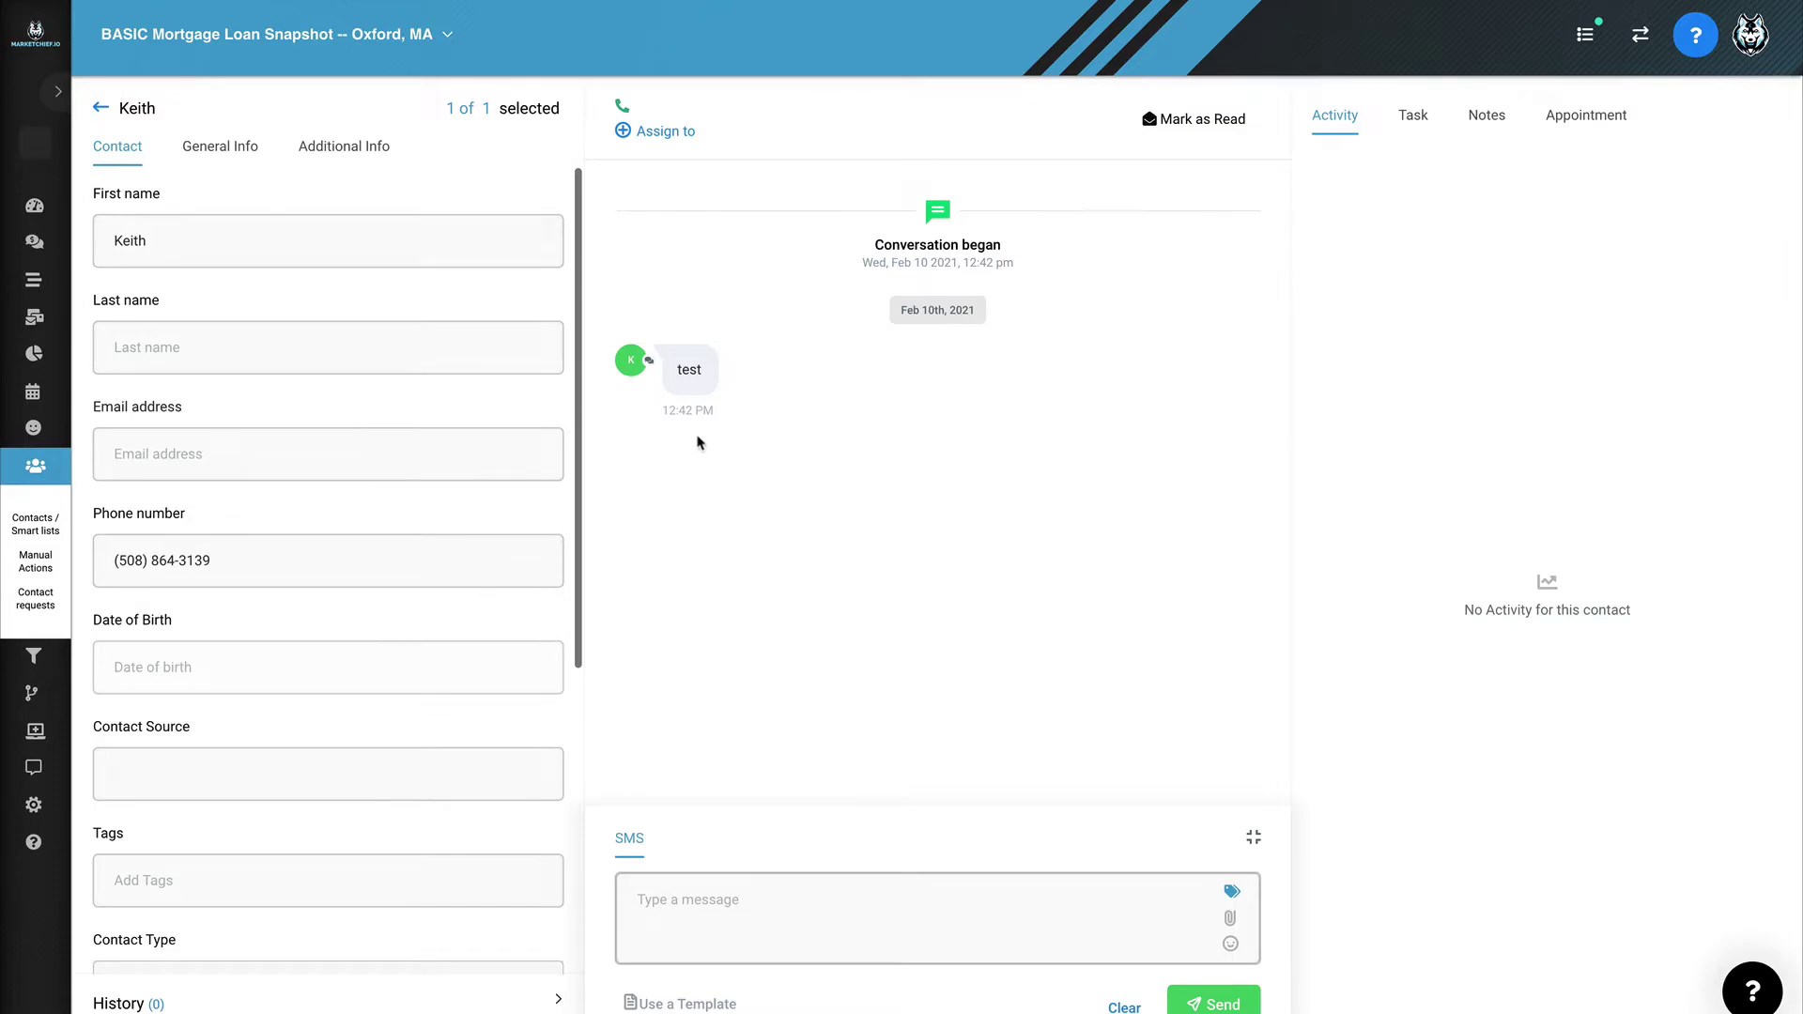
{"action": "left_click", "coordinate": [729, 896]}
Step: Close the landing page chat panel and submit the empty opt-in form to see required-field errors
{"action": "left_click", "coordinate": [98, 109]}
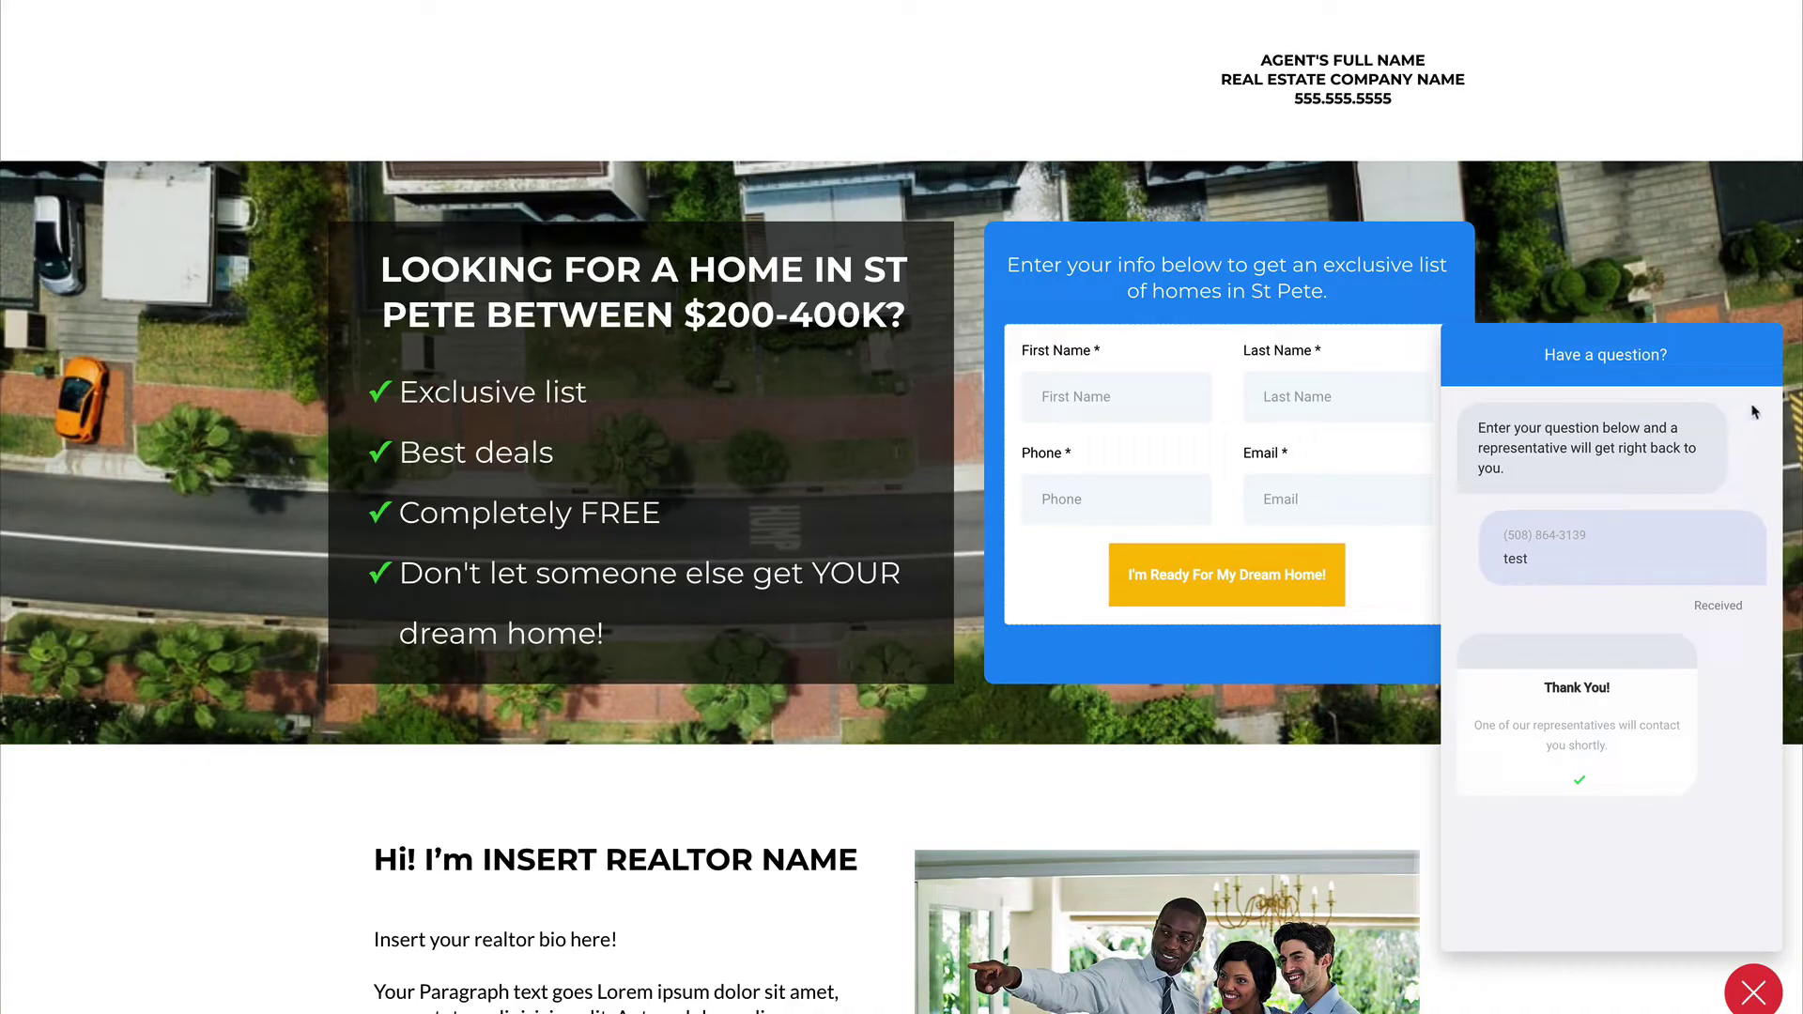
{"action": "left_click", "coordinate": [1752, 986]}
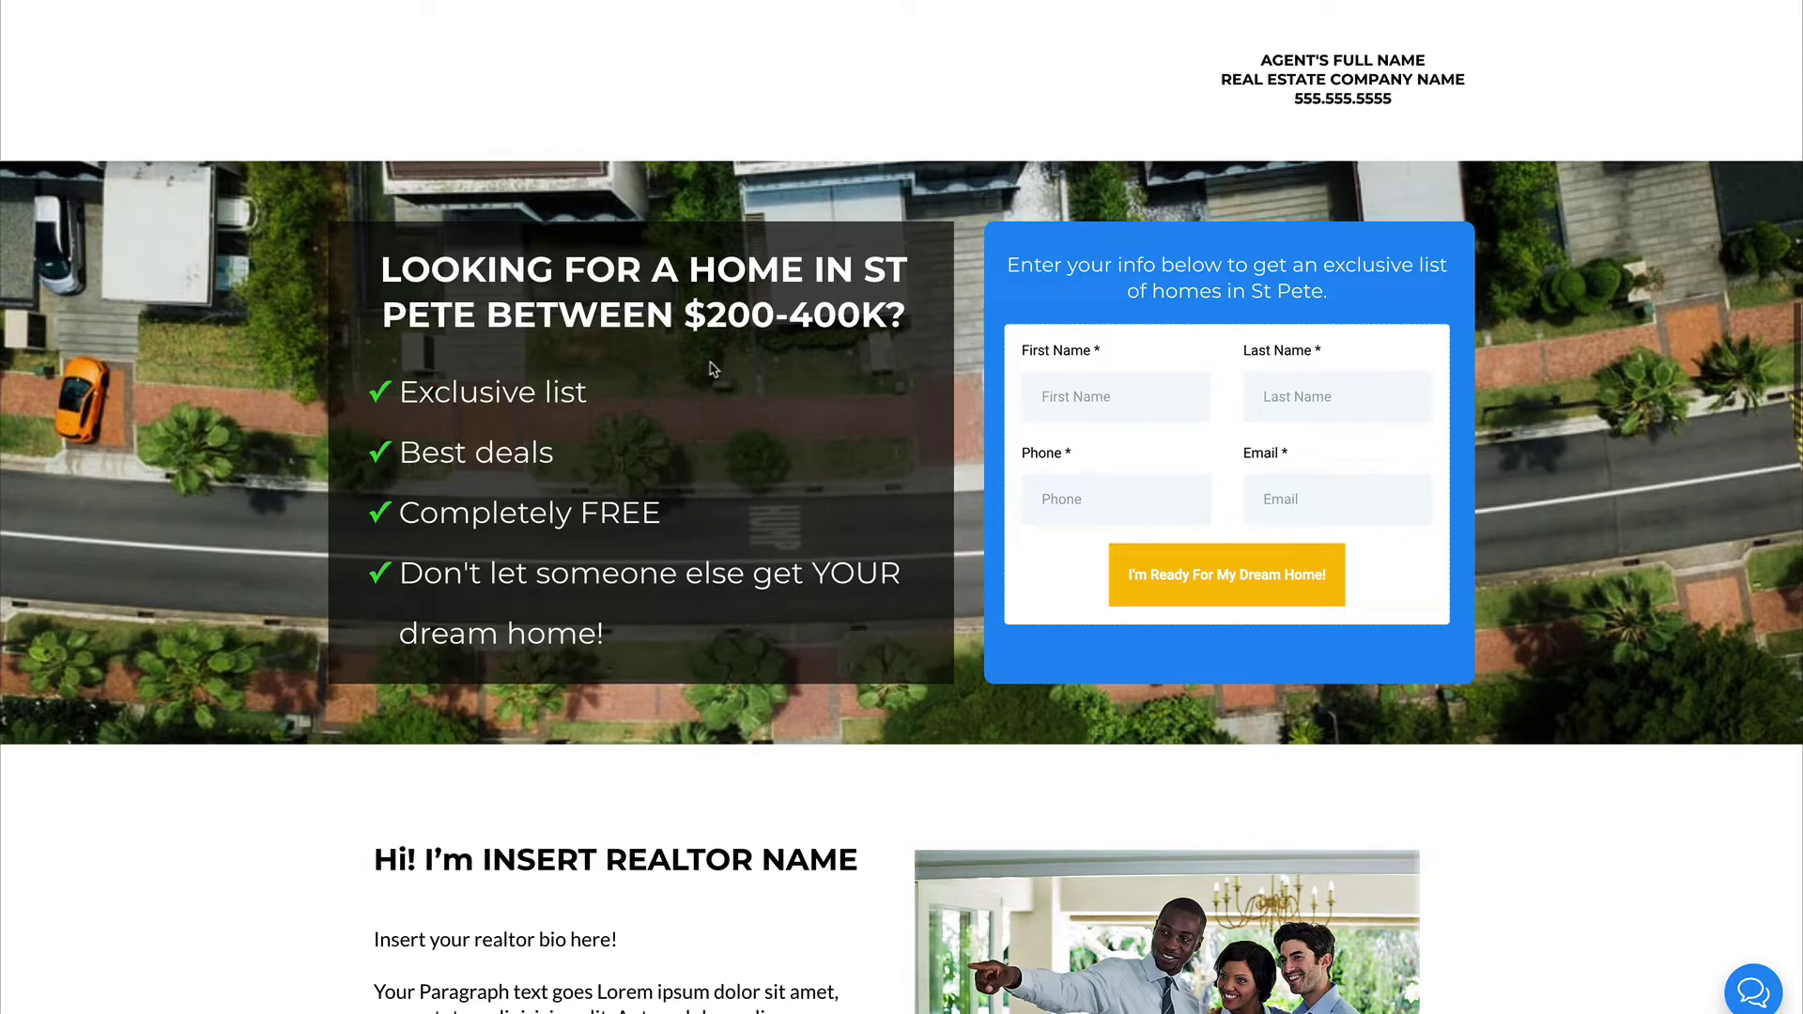
{"action": "key", "text": "Return"}
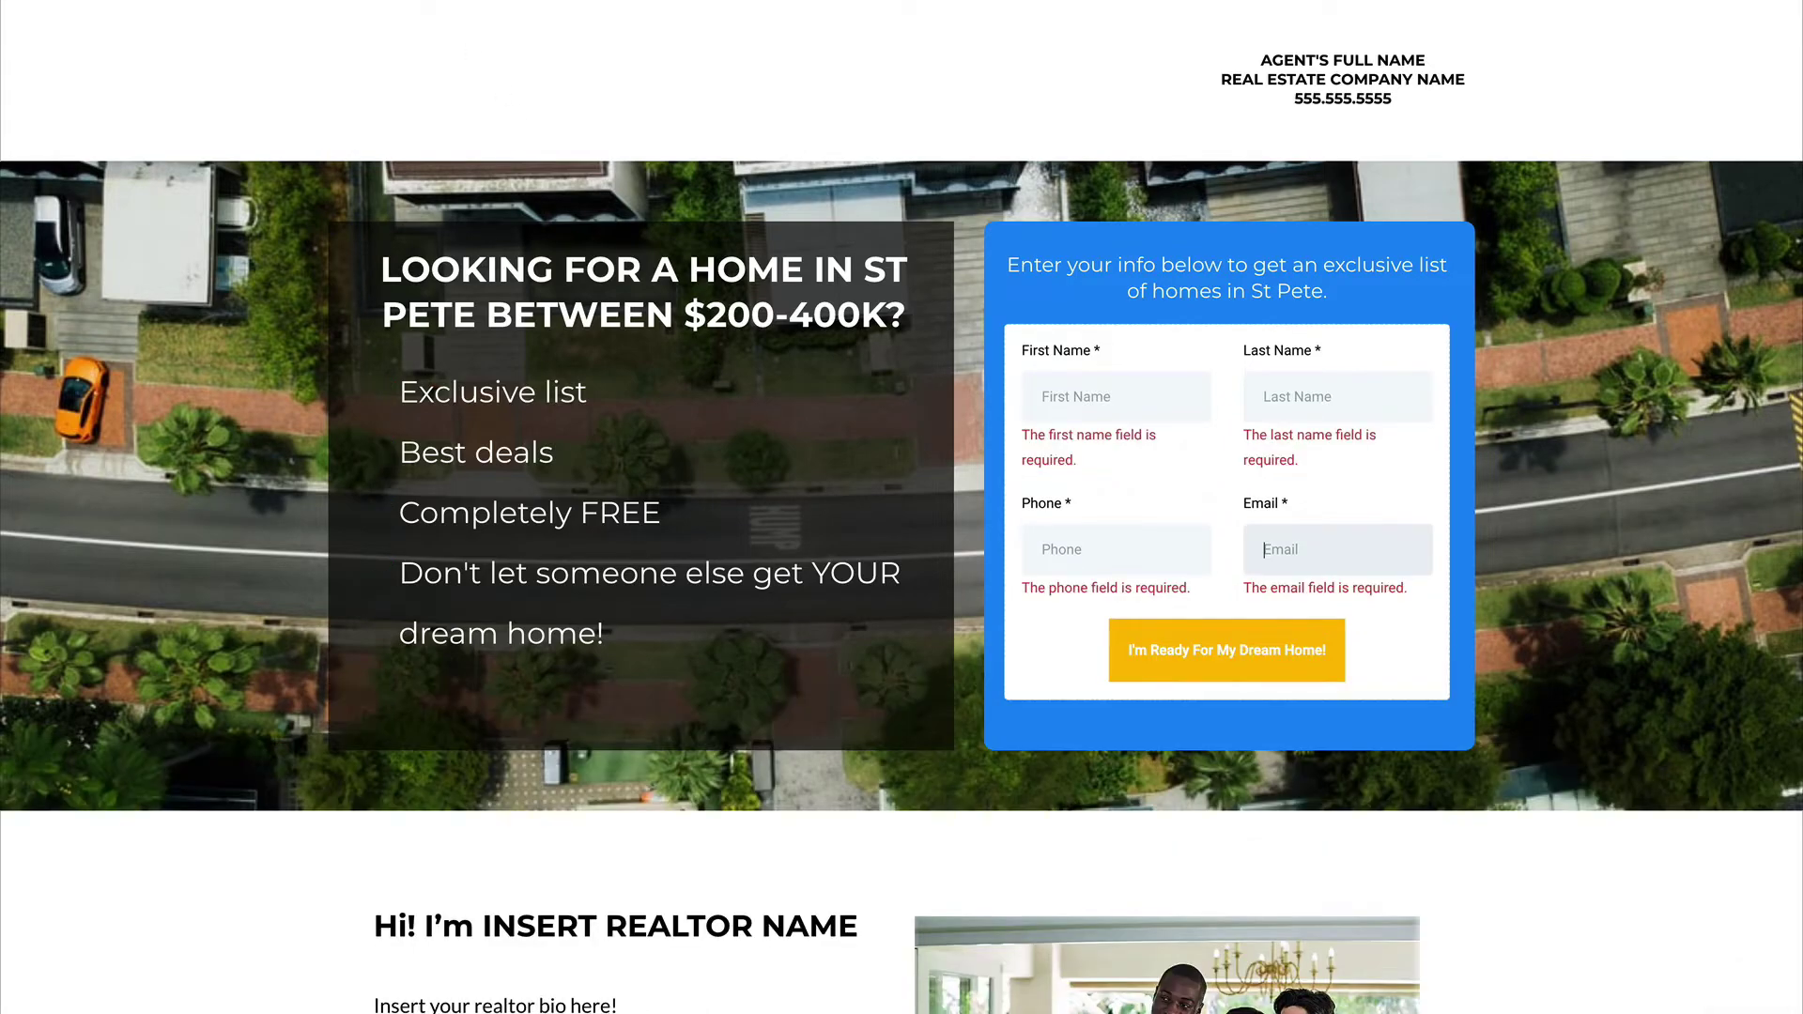